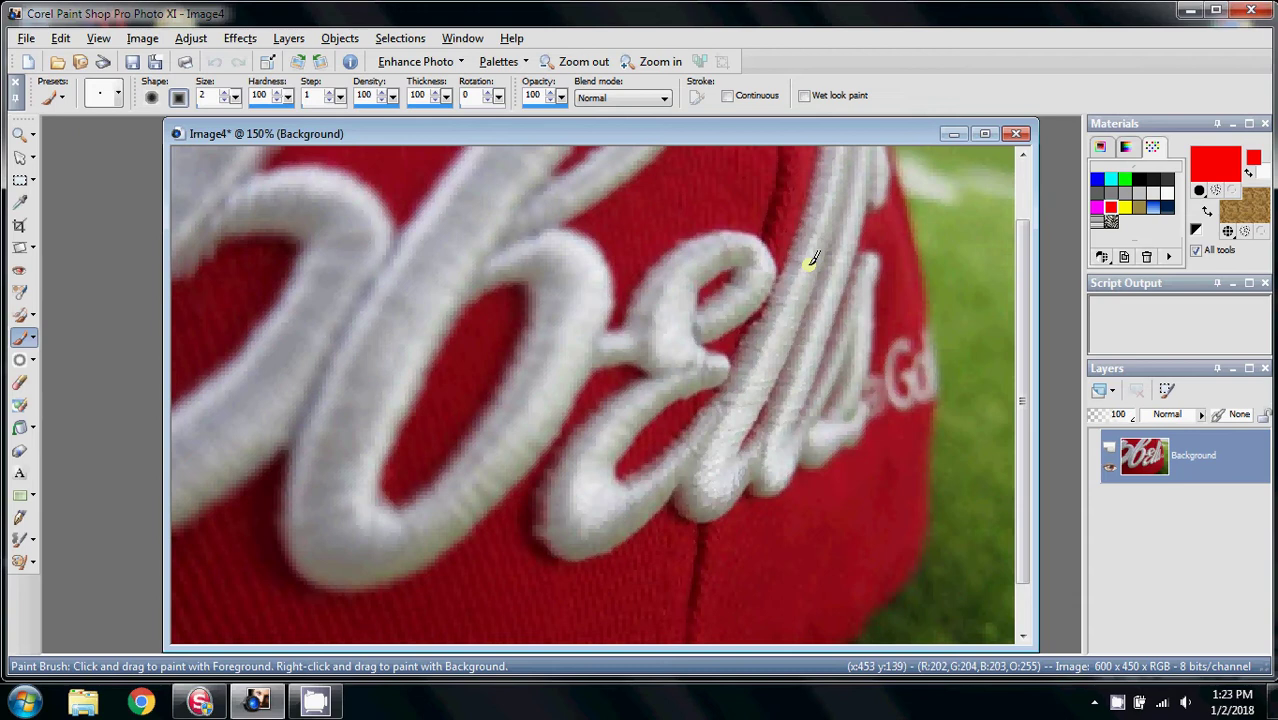
Step: Minimize the embroidery photos, undo the last two edits in puf.jpg to restore the leopard fabric, and minimize that image too
click(952, 132)
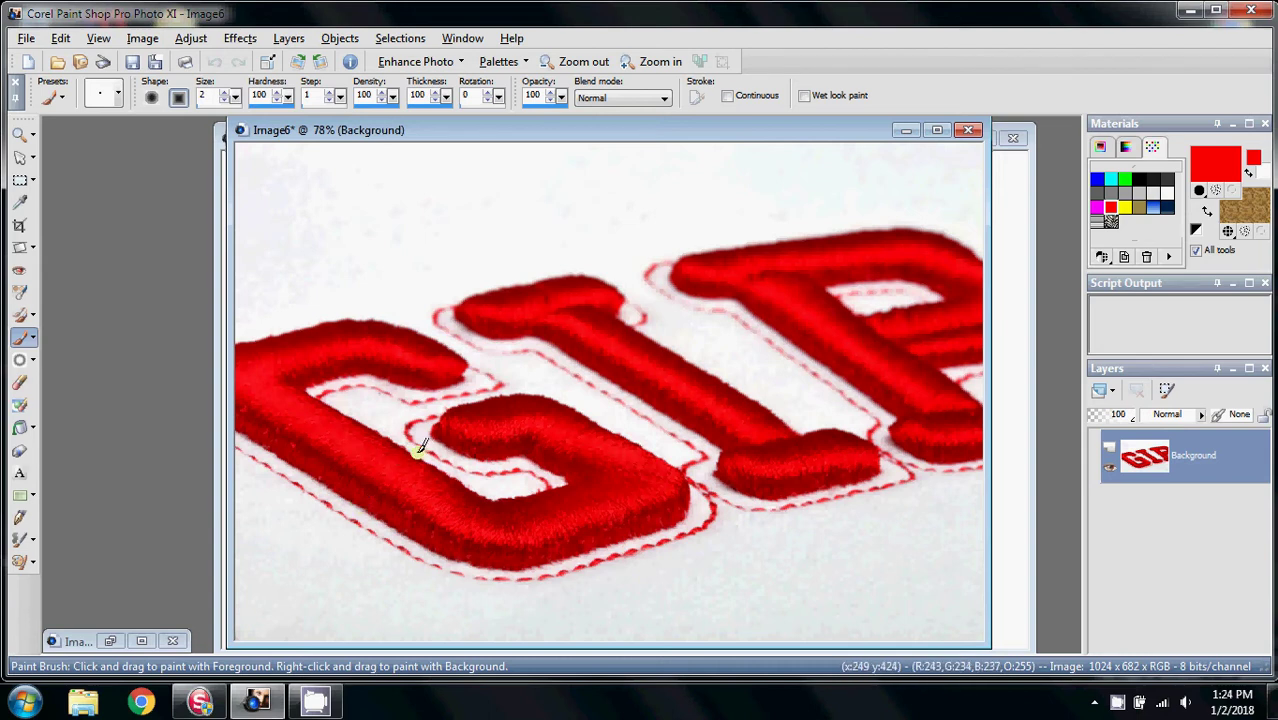
click(903, 132)
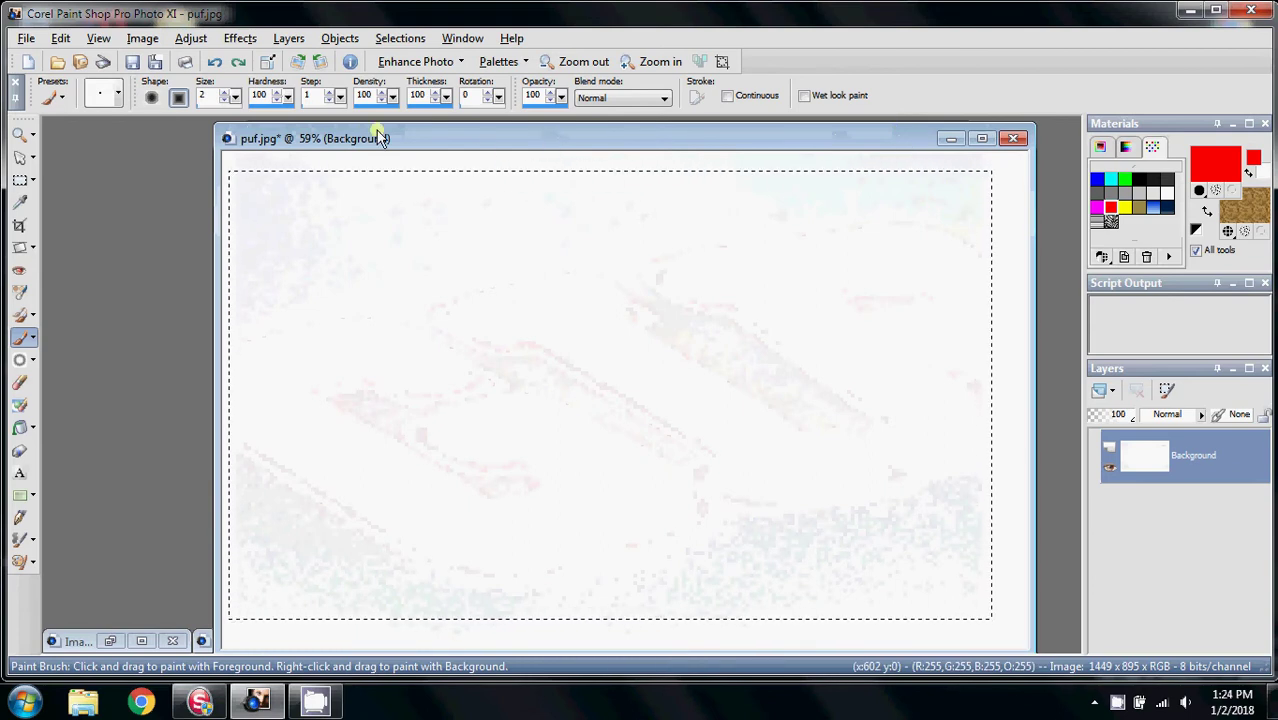
click(214, 62)
click(214, 62)
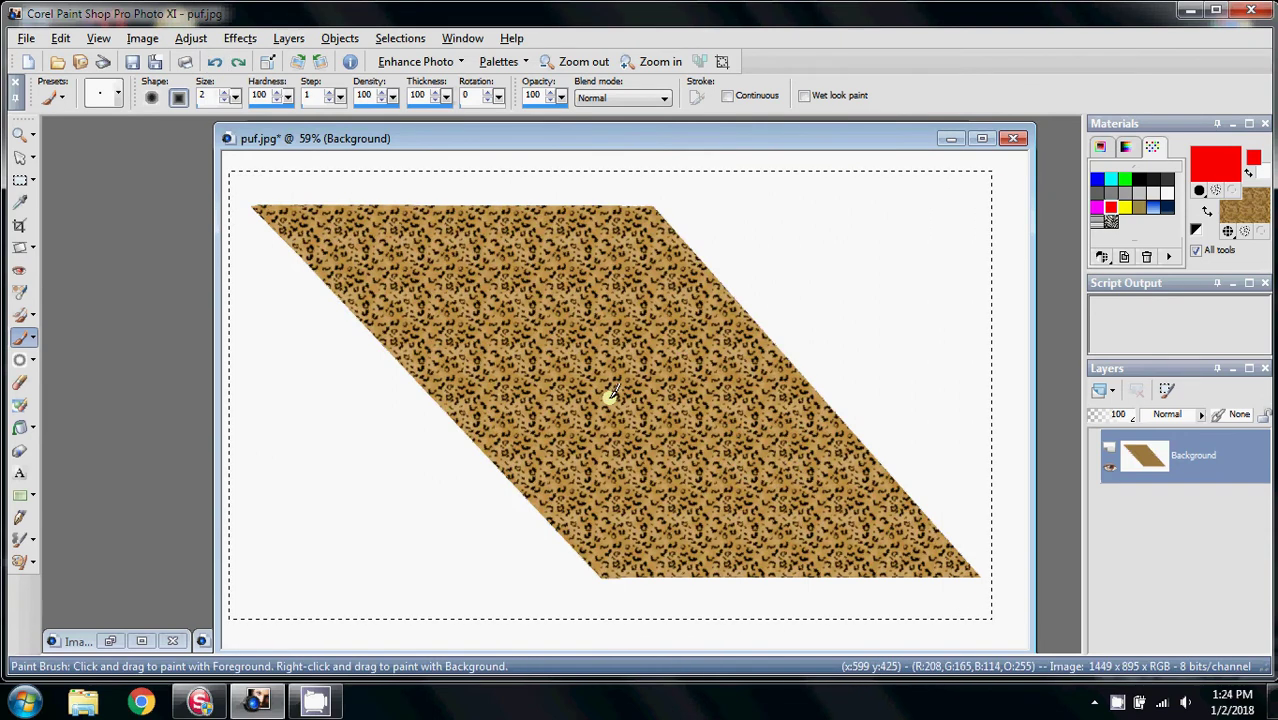
click(950, 137)
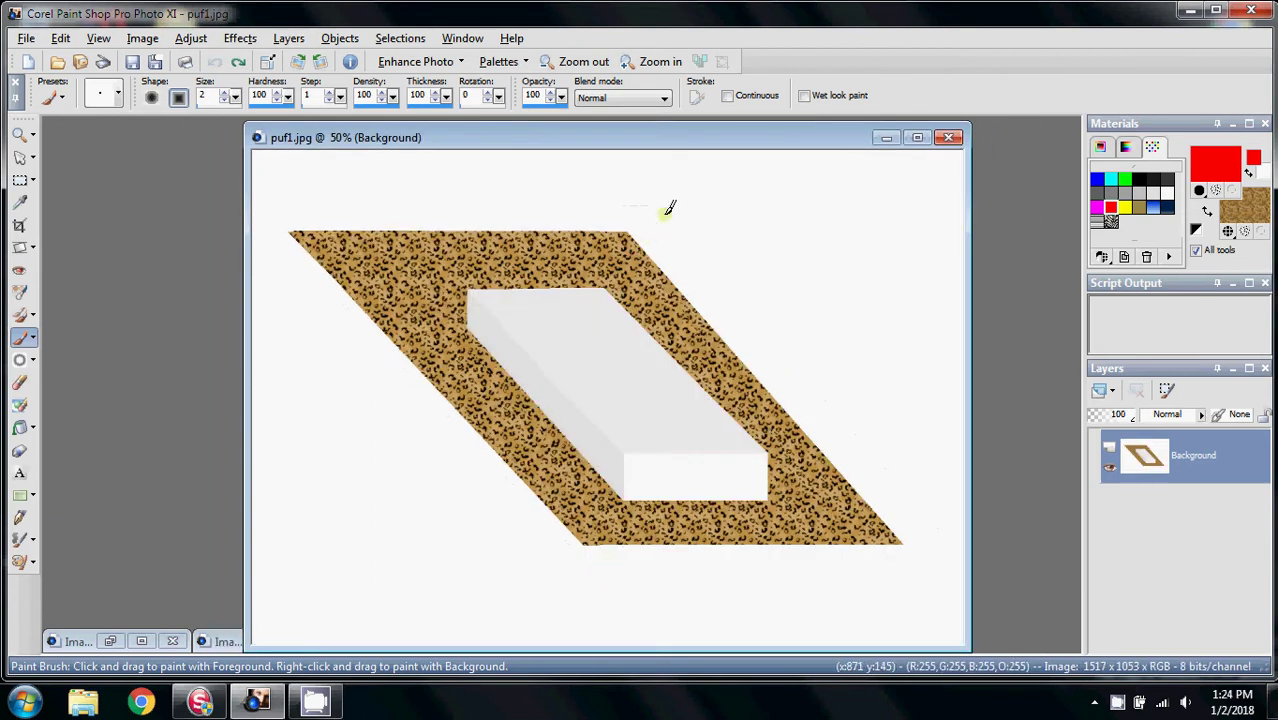
Step: Paint red arching strokes over the front end of the foam block in puf1.jpg, and minimize the image
scroll(699, 422, up, 1)
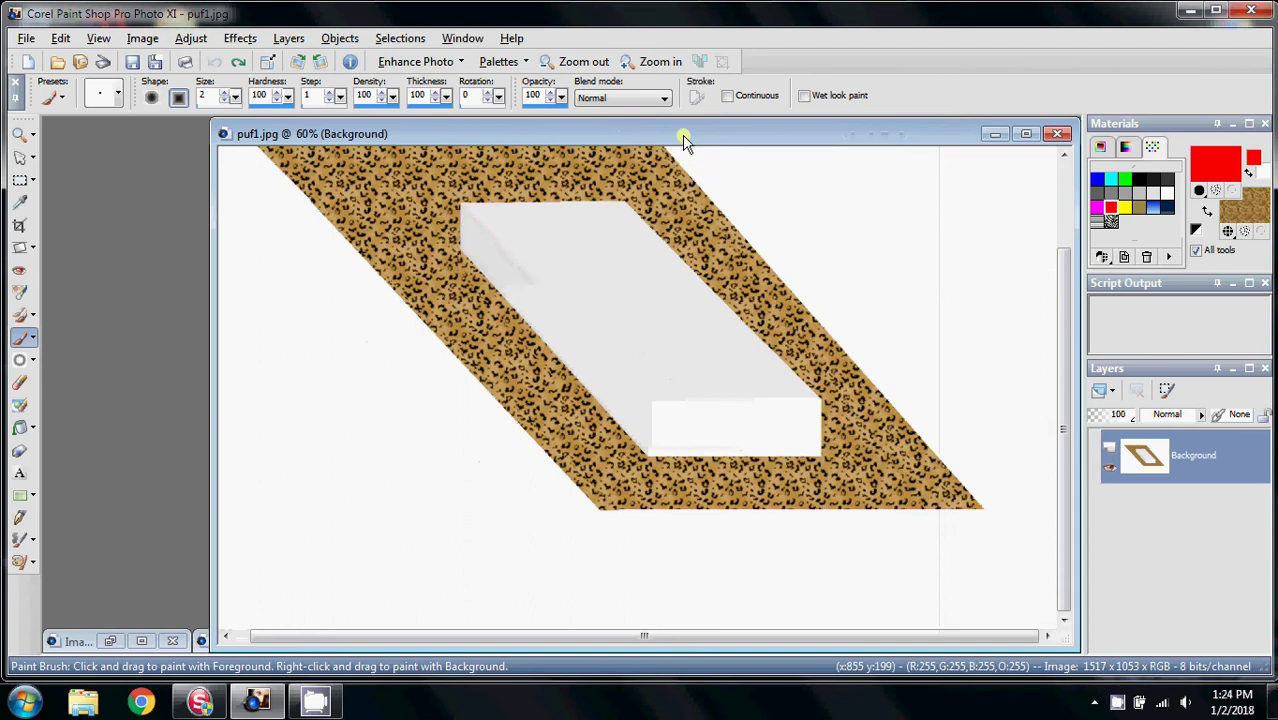
drag(683, 140, 612, 142)
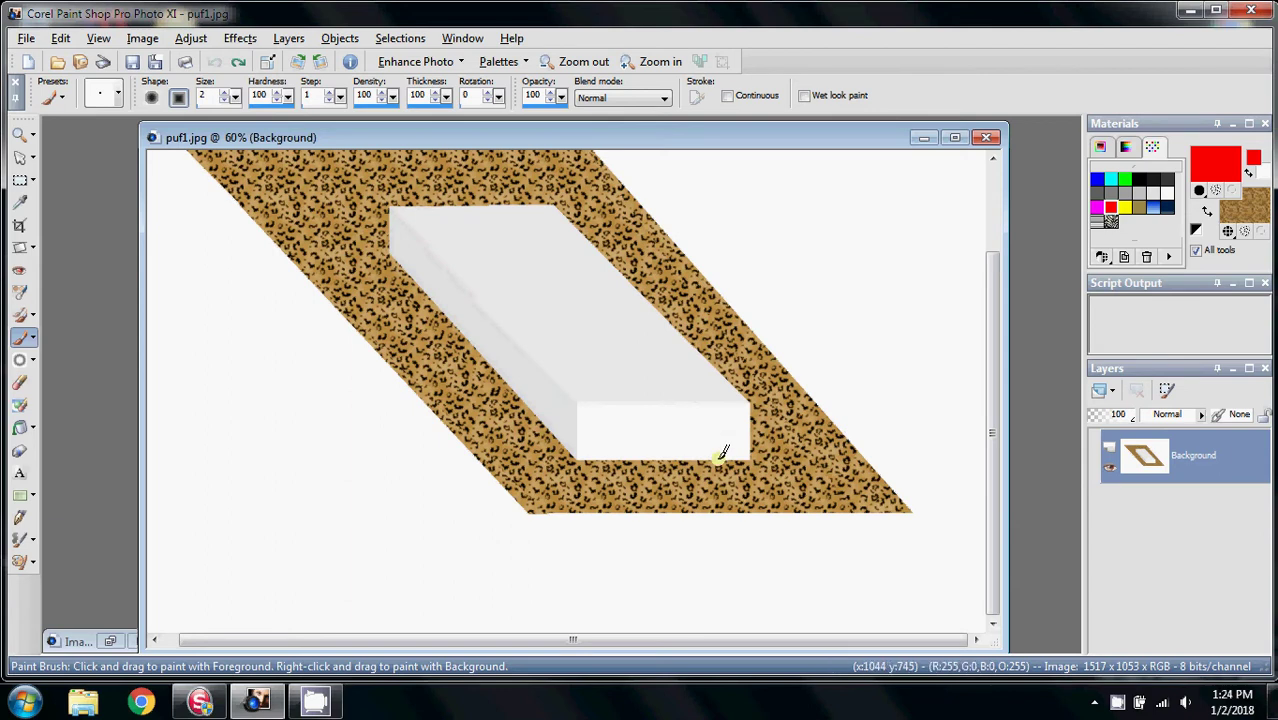
mouse_move(716, 458)
mouse_down()
mouse_move(700, 396)
mouse_move(655, 378)
mouse_move(623, 405)
mouse_move(609, 460)
mouse_up()
mouse_move(683, 386)
mouse_down()
mouse_move(709, 459)
mouse_move(712, 405)
mouse_move(685, 386)
mouse_move(645, 383)
mouse_move(617, 403)
mouse_move(613, 450)
mouse_move(614, 421)
mouse_move(647, 373)
mouse_move(687, 385)
mouse_move(712, 444)
mouse_move(698, 393)
mouse_move(659, 368)
mouse_move(626, 376)
mouse_move(611, 429)
mouse_move(629, 366)
mouse_move(669, 375)
mouse_move(695, 405)
mouse_move(695, 383)
mouse_move(629, 371)
mouse_move(611, 421)
mouse_move(617, 375)
mouse_move(649, 363)
mouse_move(691, 395)
mouse_move(687, 375)
mouse_move(655, 359)
mouse_move(631, 366)
mouse_move(607, 392)
mouse_move(610, 419)
mouse_move(627, 356)
mouse_move(688, 379)
mouse_move(644, 351)
mouse_move(614, 390)
mouse_up()
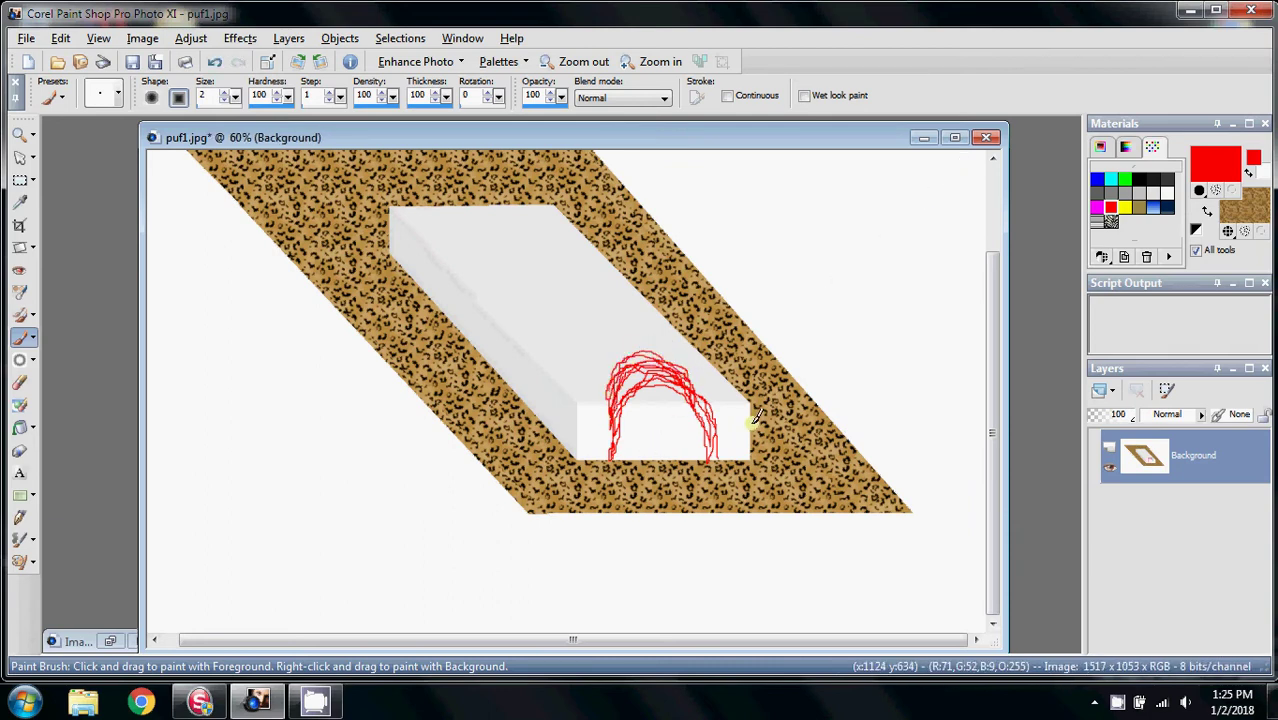
click(921, 141)
Step: Flood-fill the exposed foam around the red column in puf 2 and 3.jpg with the leopard background pattern, and minimize the image
scroll(838, 467, up, 1)
scroll(838, 467, up, 2)
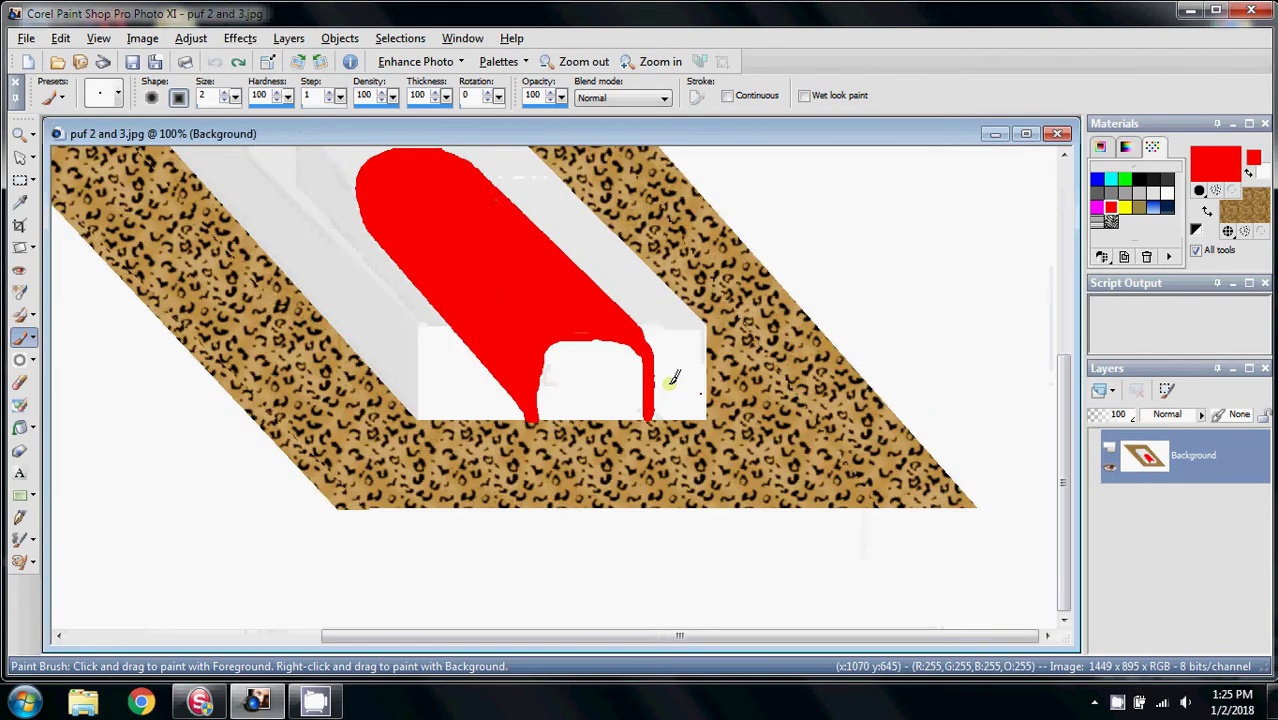
scroll(606, 365, down, 1)
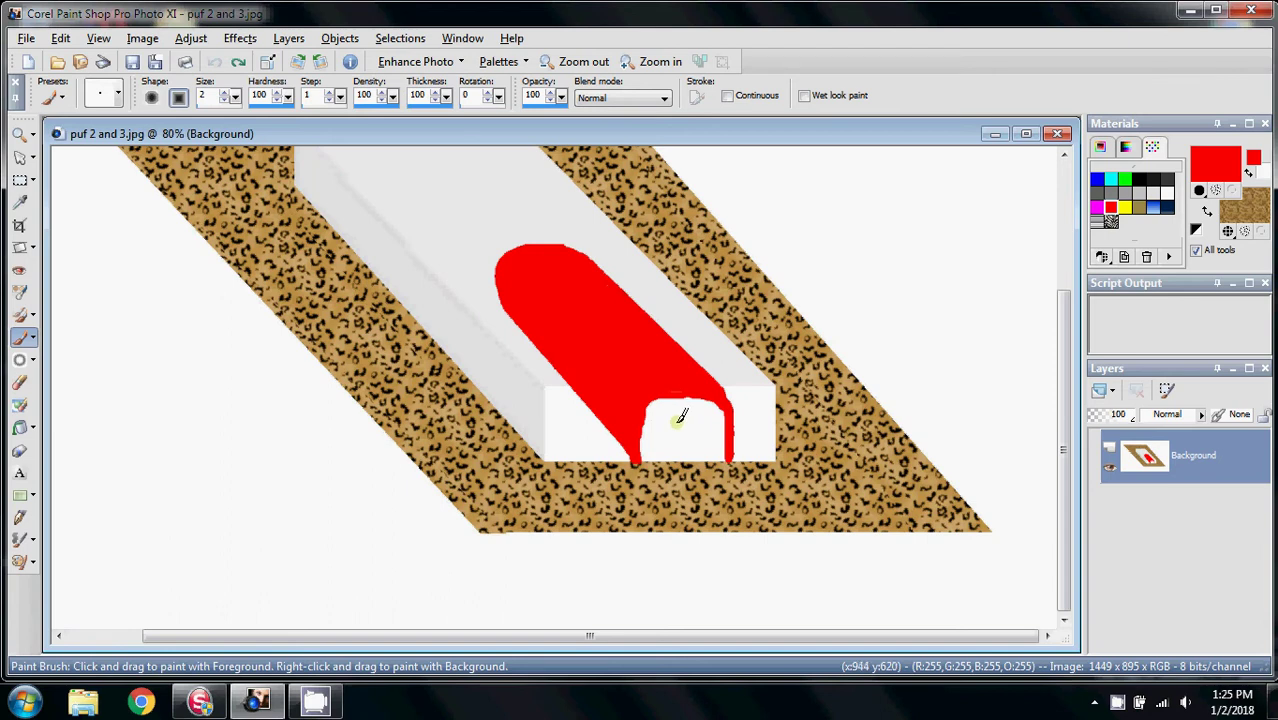
click(20, 427)
click(456, 233)
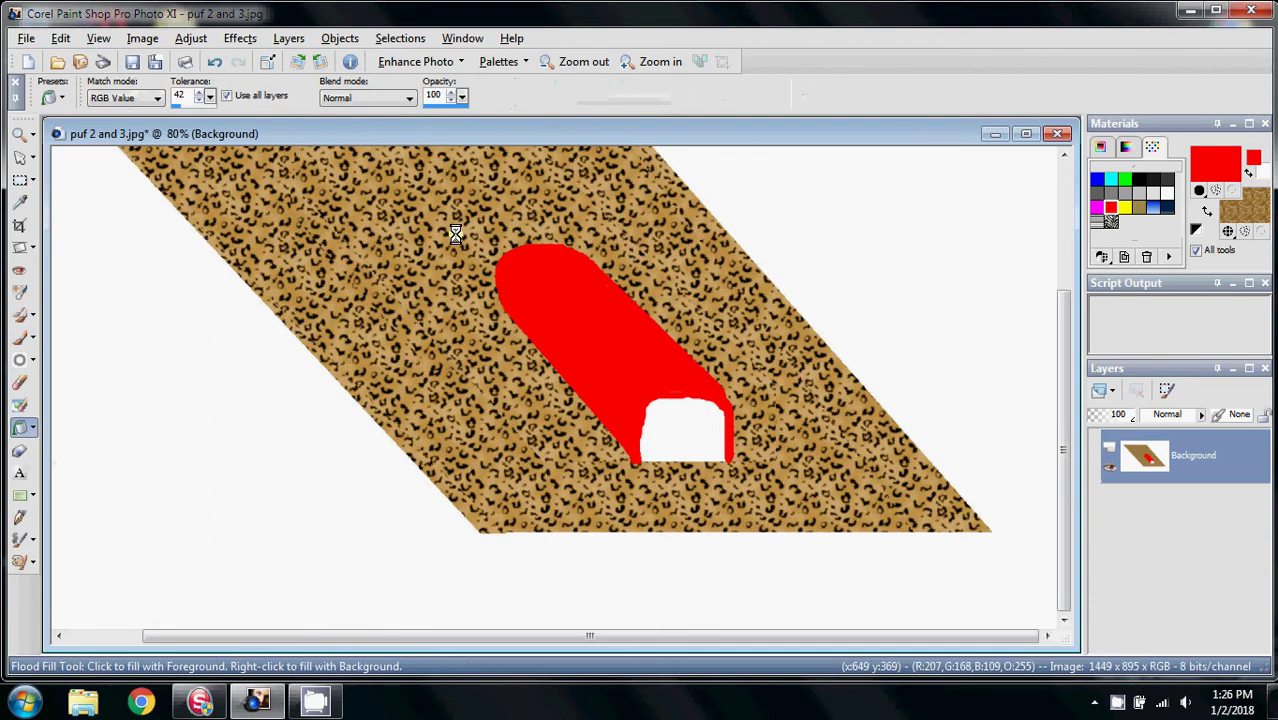
scroll(850, 490, up, 1)
scroll(748, 422, down, 1)
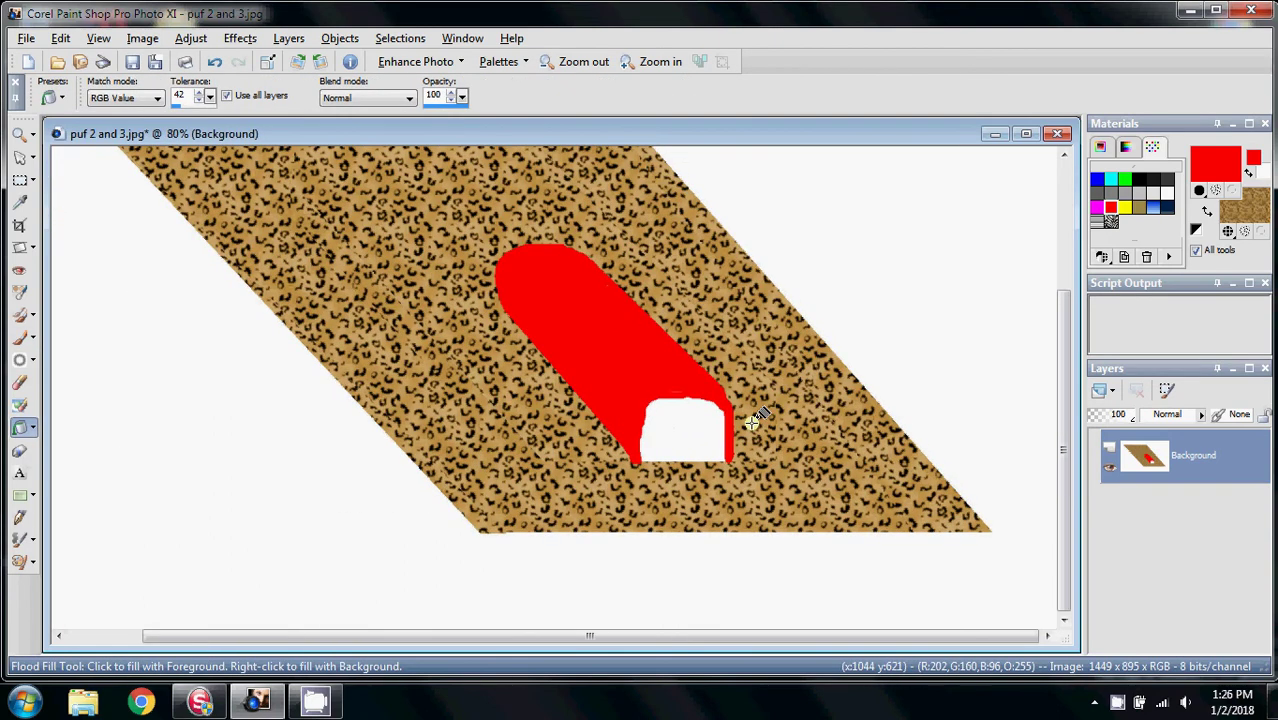
scroll(808, 437, up, 1)
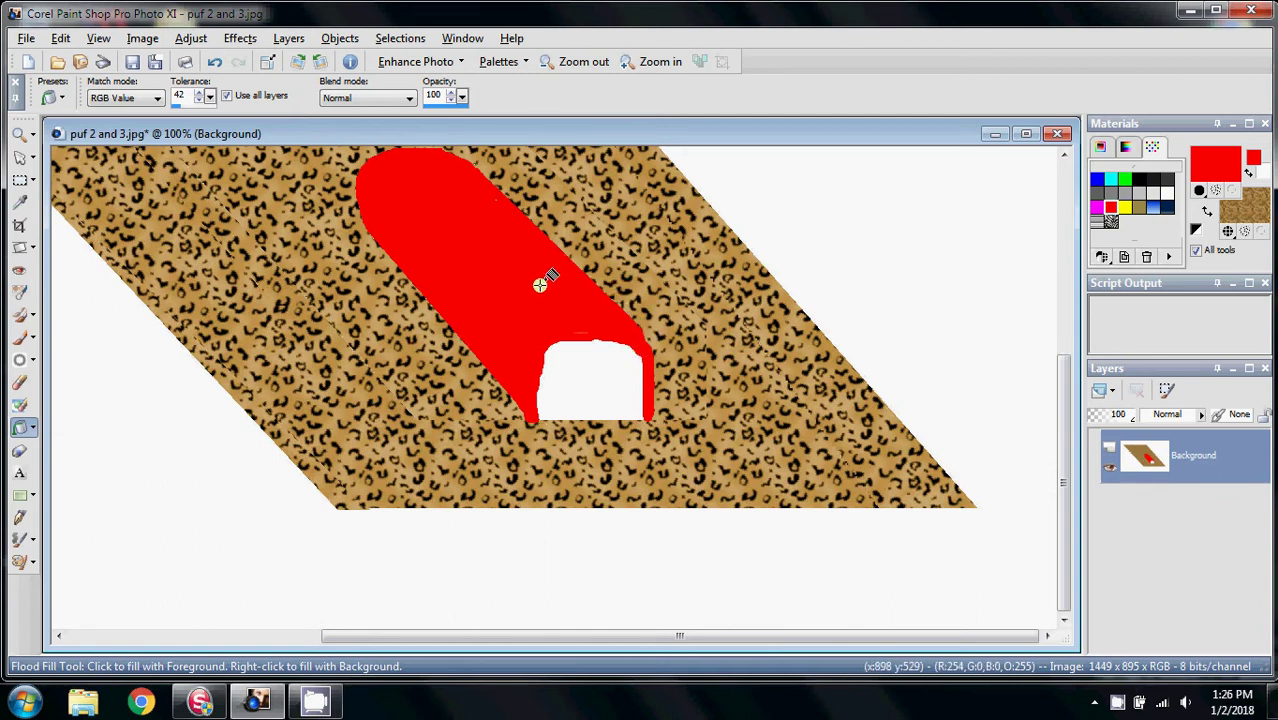
click(997, 135)
Step: Paint red zigzag strokes across the front face and back edge of the foam block in puf4.jpg, and minimize the image
scroll(760, 340, up, 2)
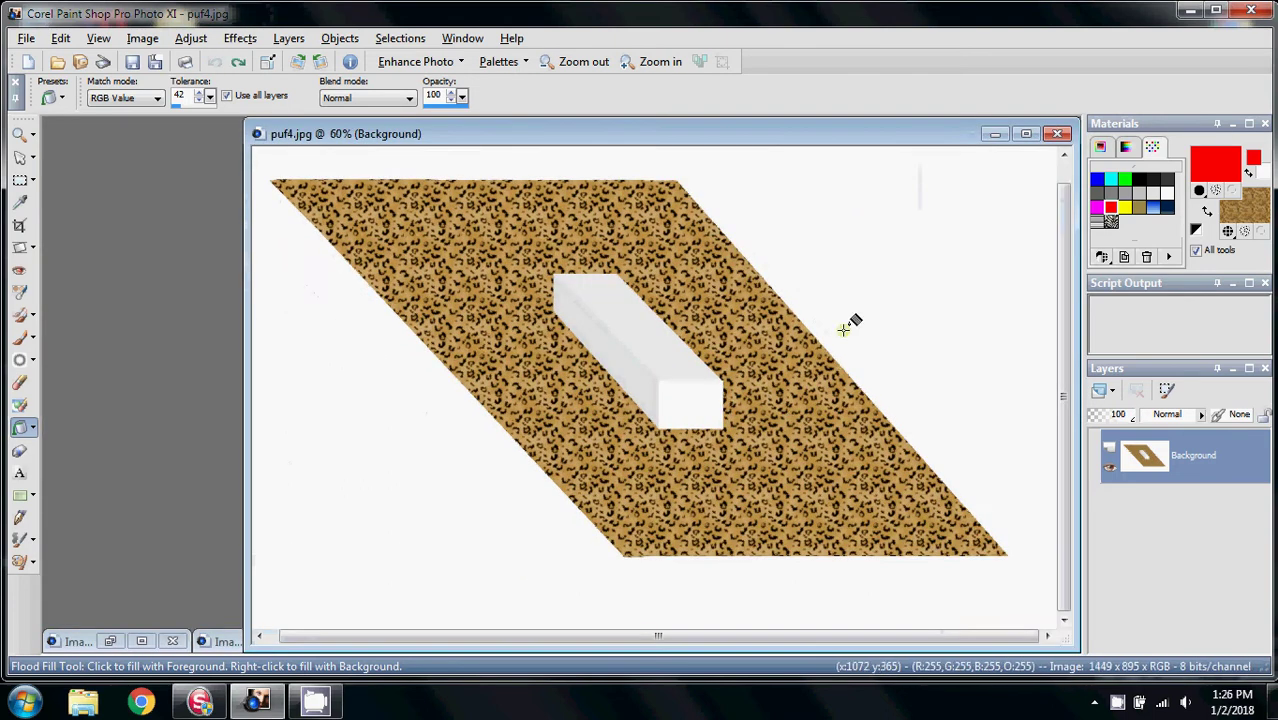
scroll(727, 408, up, 3)
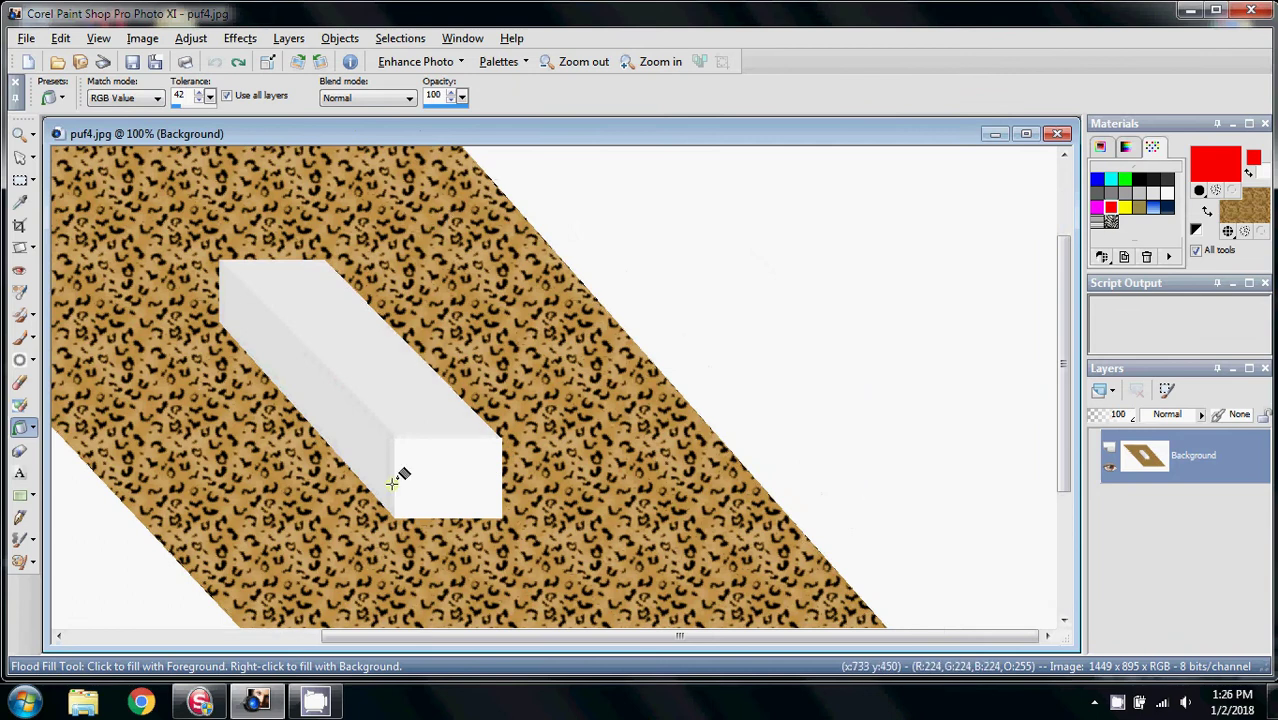
drag(540, 637, 400, 645)
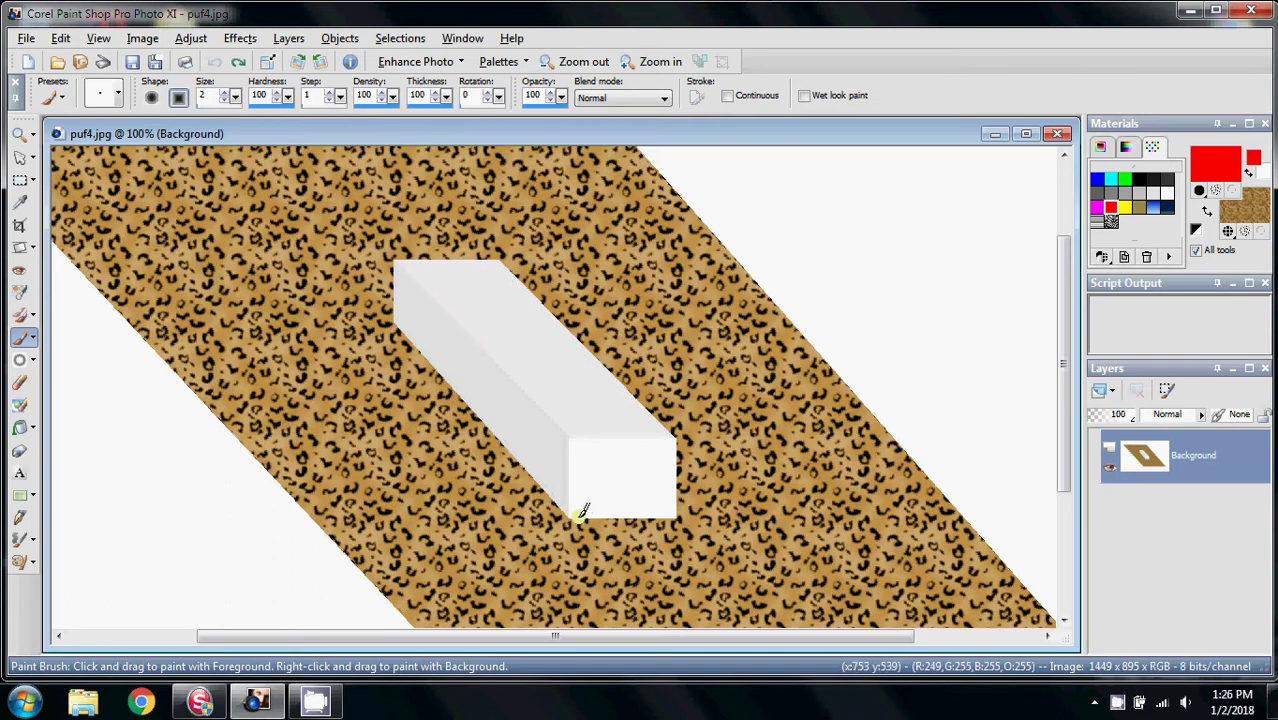
mouse_move(578, 518)
mouse_down()
mouse_move(574, 427)
mouse_move(581, 512)
mouse_move(589, 429)
mouse_move(590, 514)
mouse_move(595, 427)
mouse_move(604, 455)
mouse_move(598, 516)
mouse_move(616, 418)
mouse_up()
mouse_move(628, 474)
mouse_down()
mouse_move(619, 514)
mouse_move(627, 446)
mouse_move(615, 433)
mouse_move(626, 513)
mouse_move(629, 436)
mouse_move(637, 471)
mouse_move(630, 517)
mouse_move(641, 461)
mouse_move(631, 430)
mouse_move(640, 507)
mouse_move(651, 451)
mouse_move(654, 486)
mouse_move(644, 504)
mouse_move(646, 434)
mouse_move(669, 509)
mouse_move(670, 474)
mouse_up()
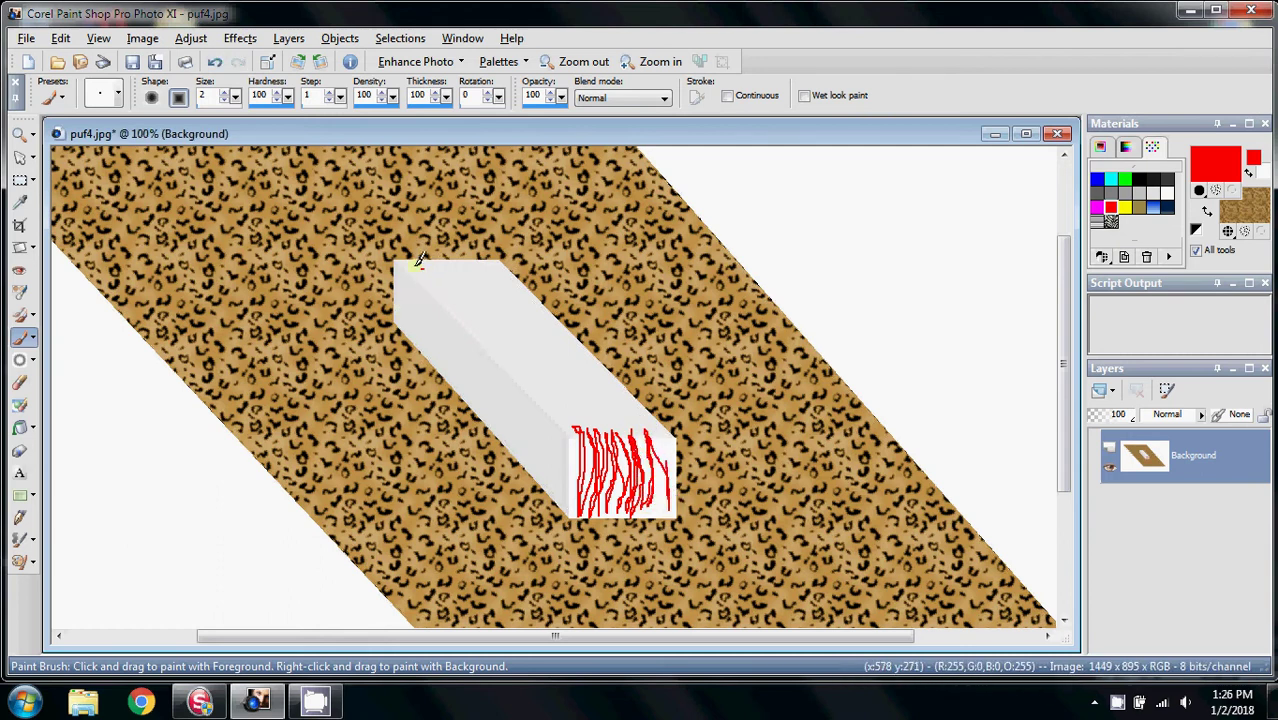
mouse_move(407, 254)
mouse_down()
mouse_move(438, 262)
mouse_move(408, 264)
mouse_move(462, 270)
mouse_move(452, 256)
mouse_move(502, 268)
mouse_up()
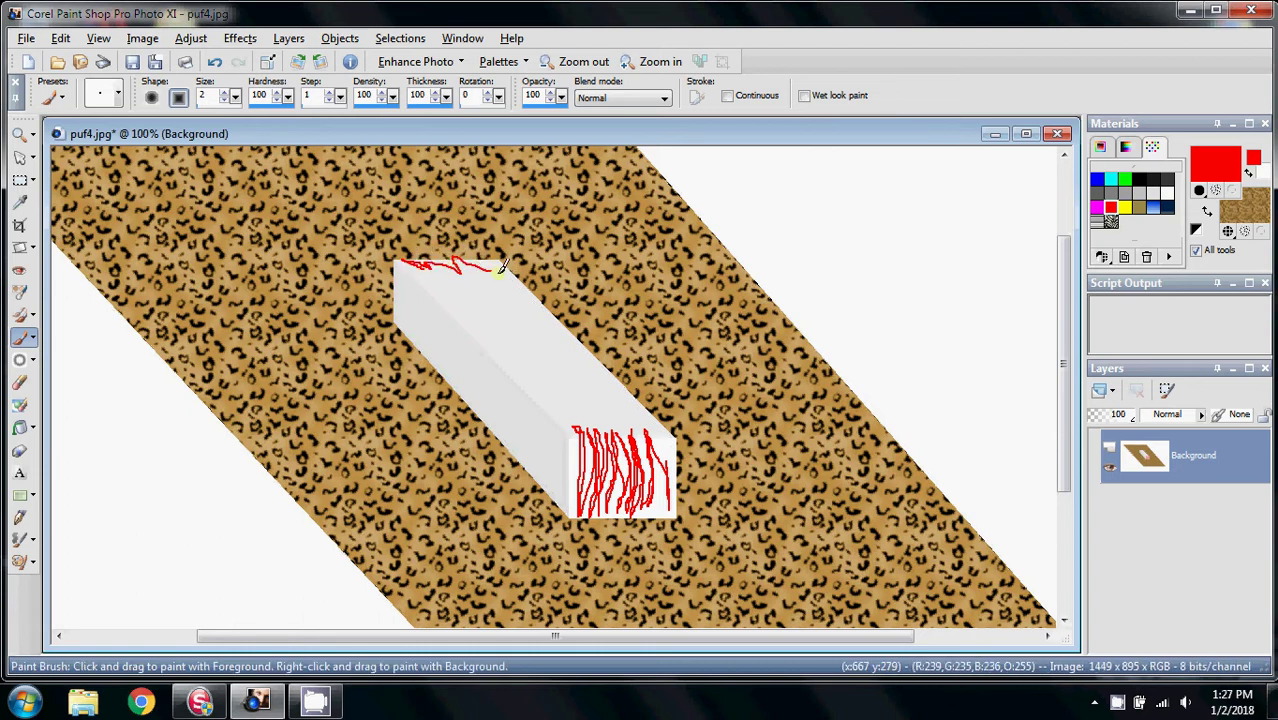
click(994, 133)
Step: Examine the red capping stitches on both ends of the foam block in puf5.jpg, and minimize the image
scroll(683, 467, up, 2)
scroll(683, 467, up, 2)
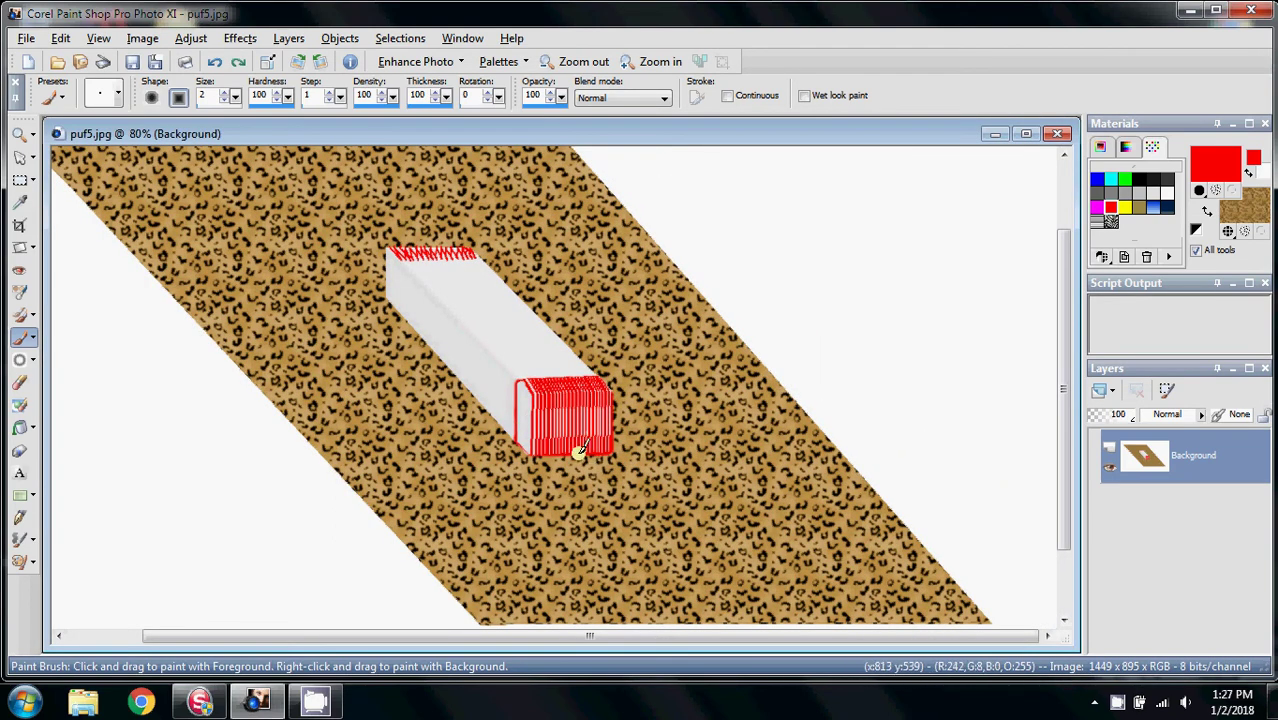
scroll(579, 449, down, 2)
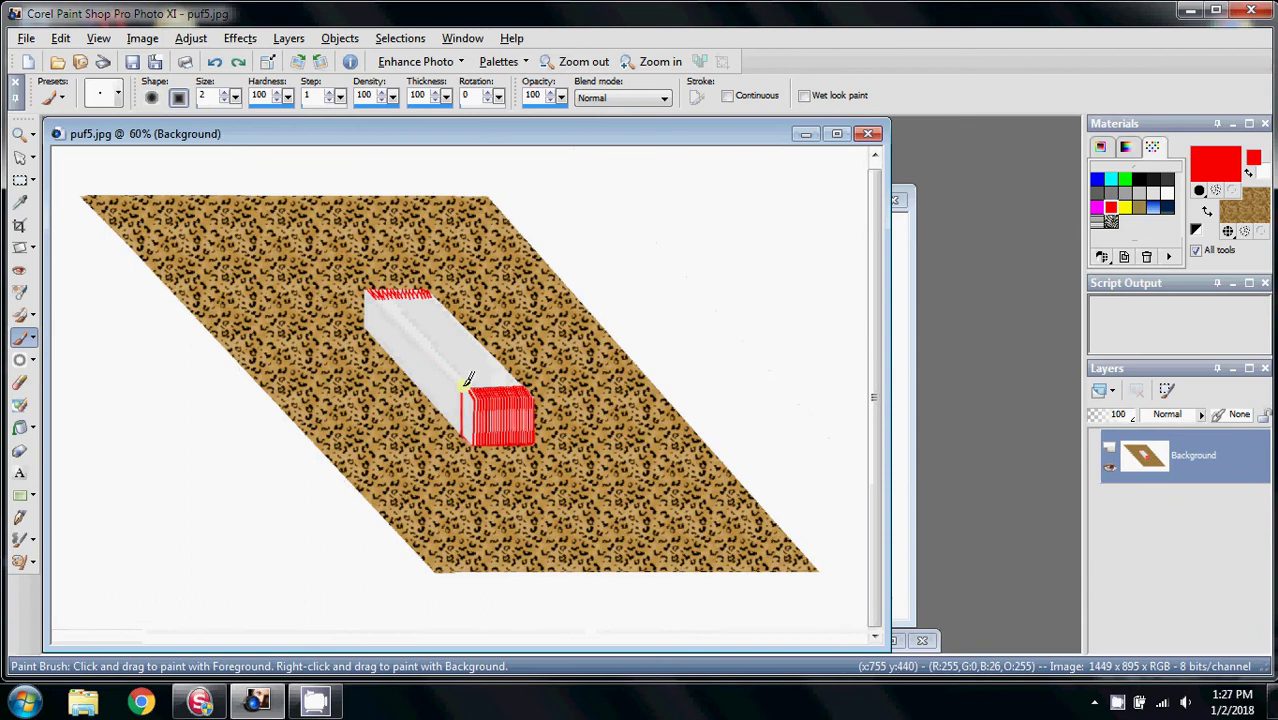
drag(492, 420, 525, 435)
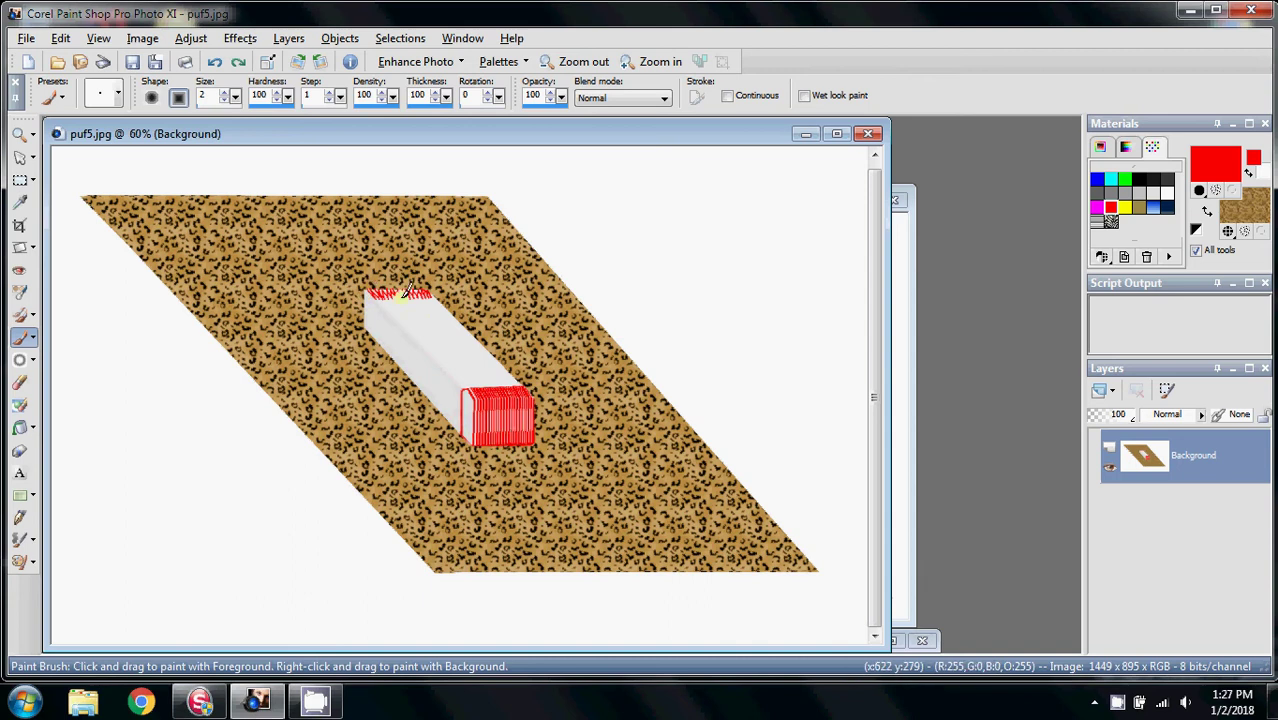
scroll(542, 470, up, 2)
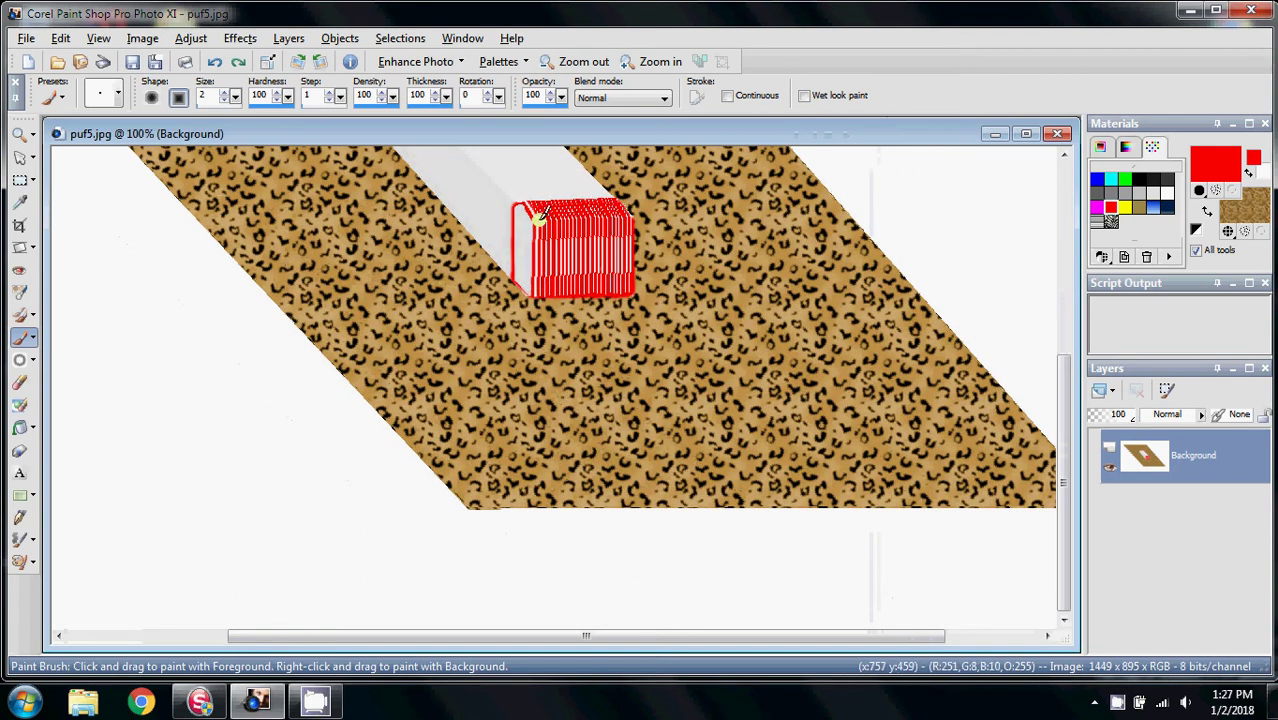
scroll(661, 347, down, 2)
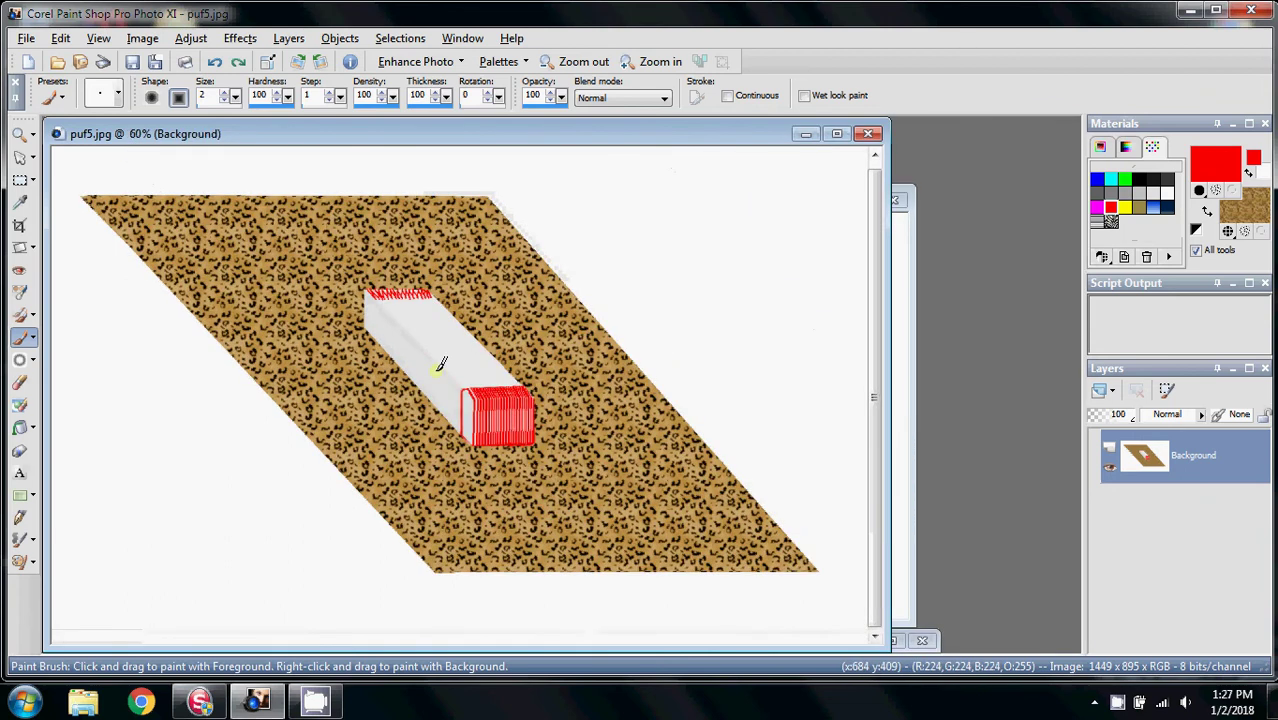
click(807, 134)
Step: Examine the red stitched column covering the capped foam in puf6.jpg up close
drag(692, 203, 665, 183)
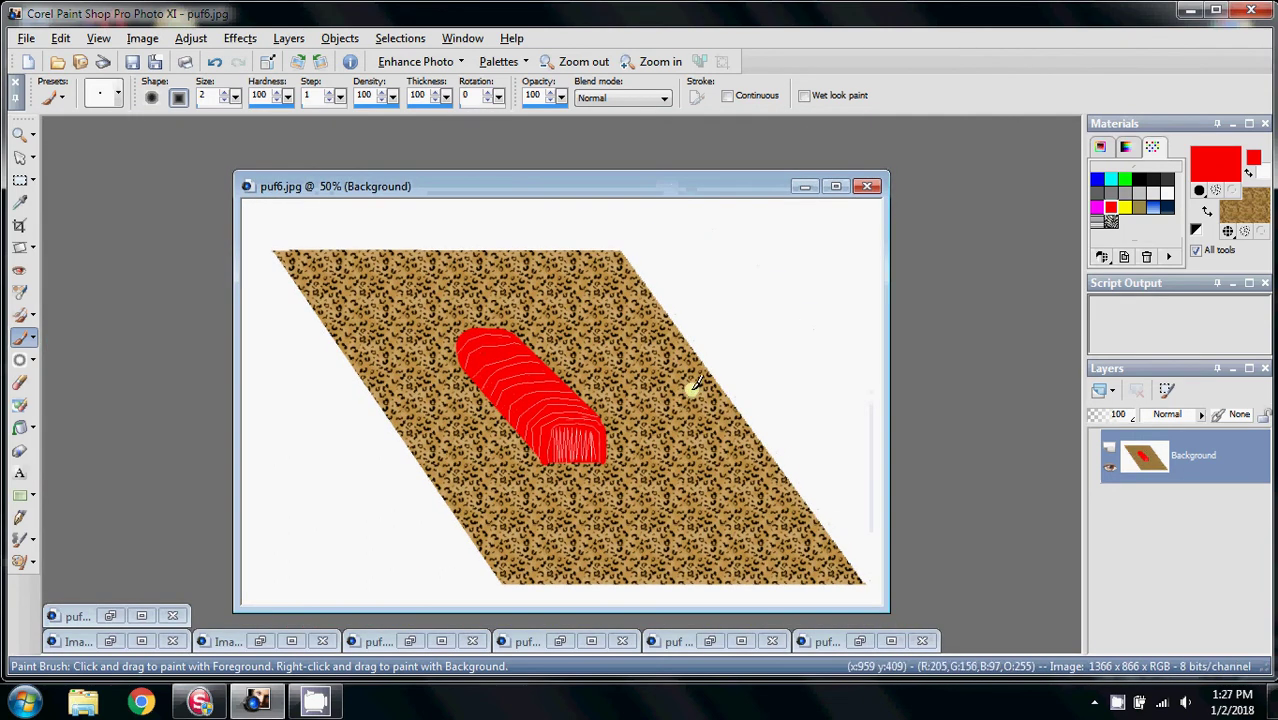
scroll(691, 380, up, 2)
scroll(670, 428, up, 1)
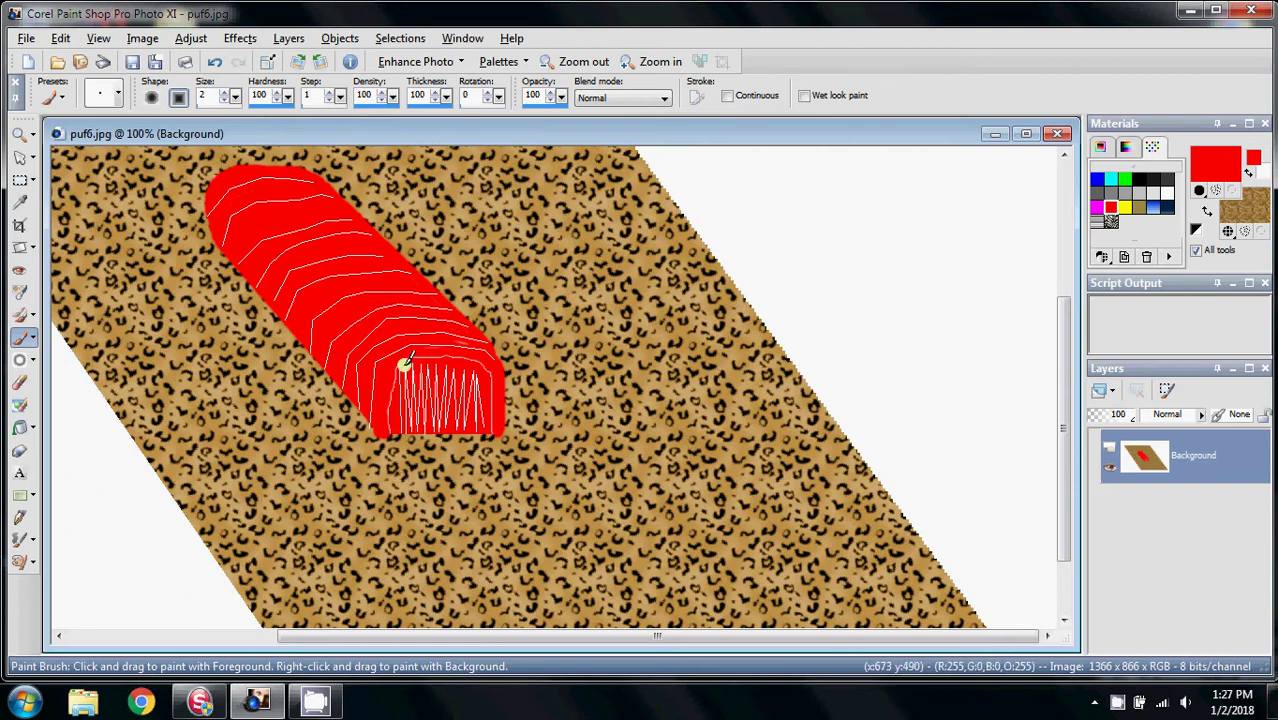
Step: Switch to Futura and create the letter P as Small Block text with a height of 2
click(195, 585)
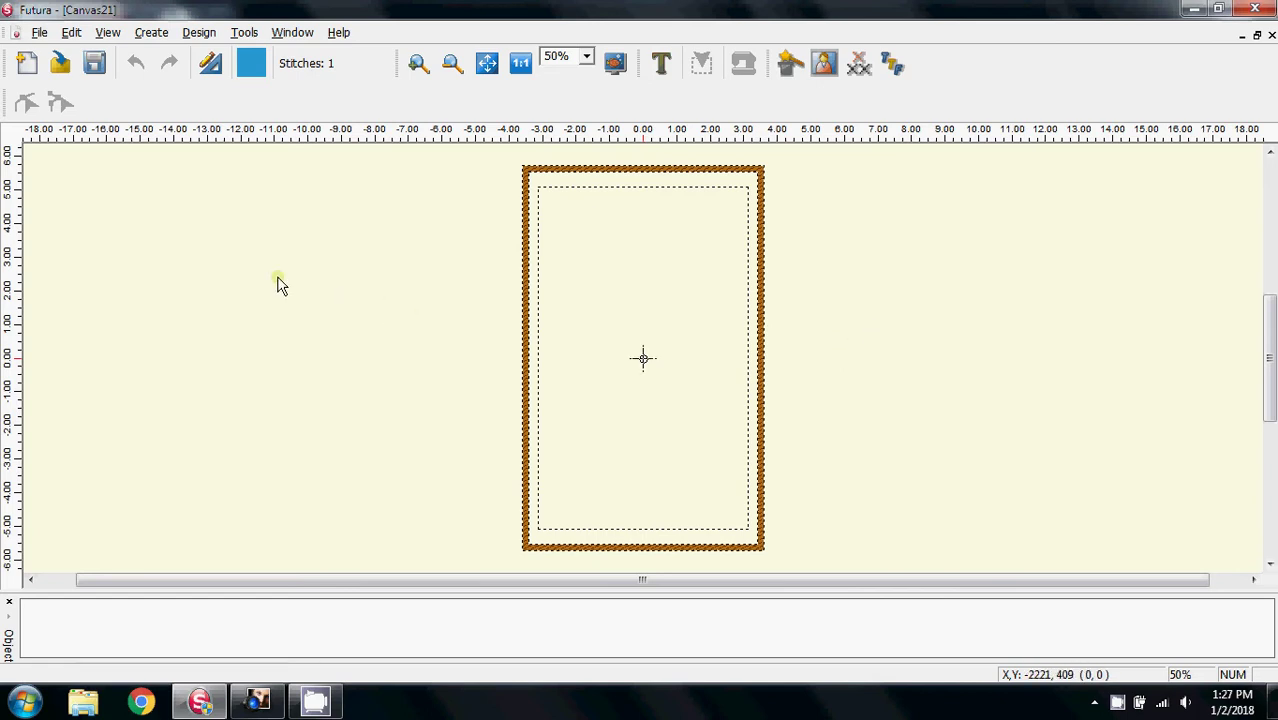
click(662, 68)
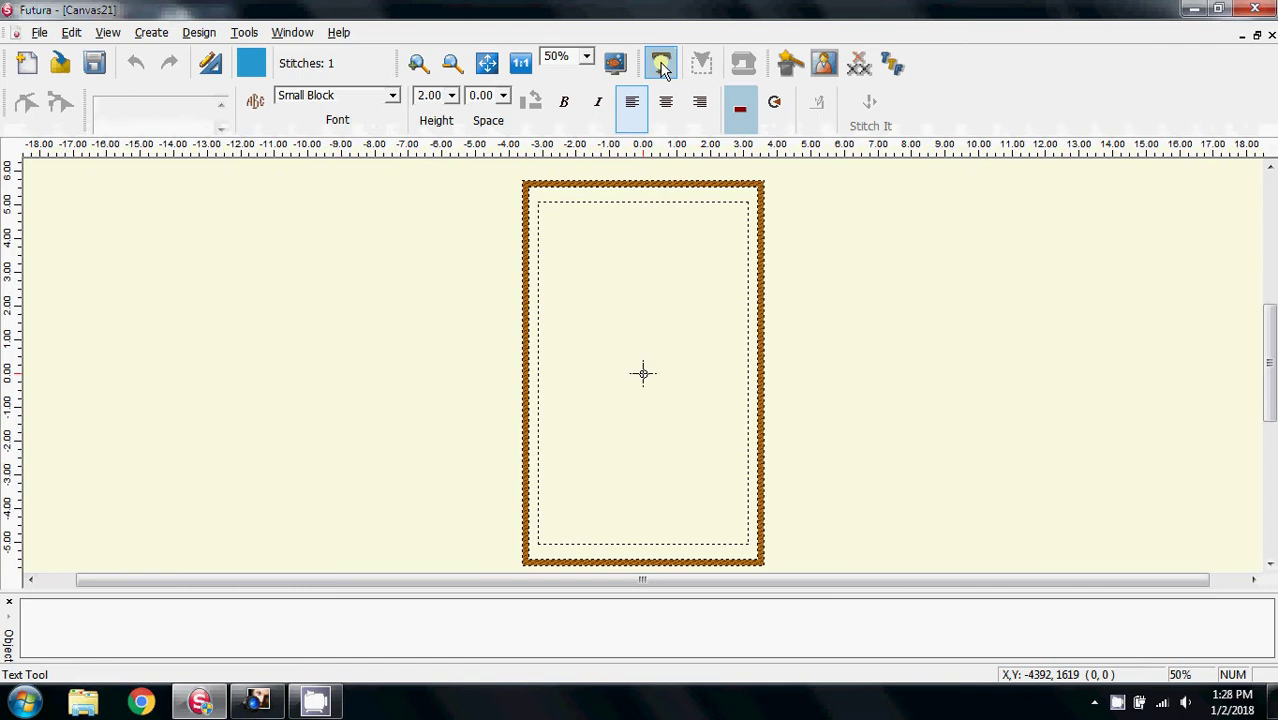
click(121, 113)
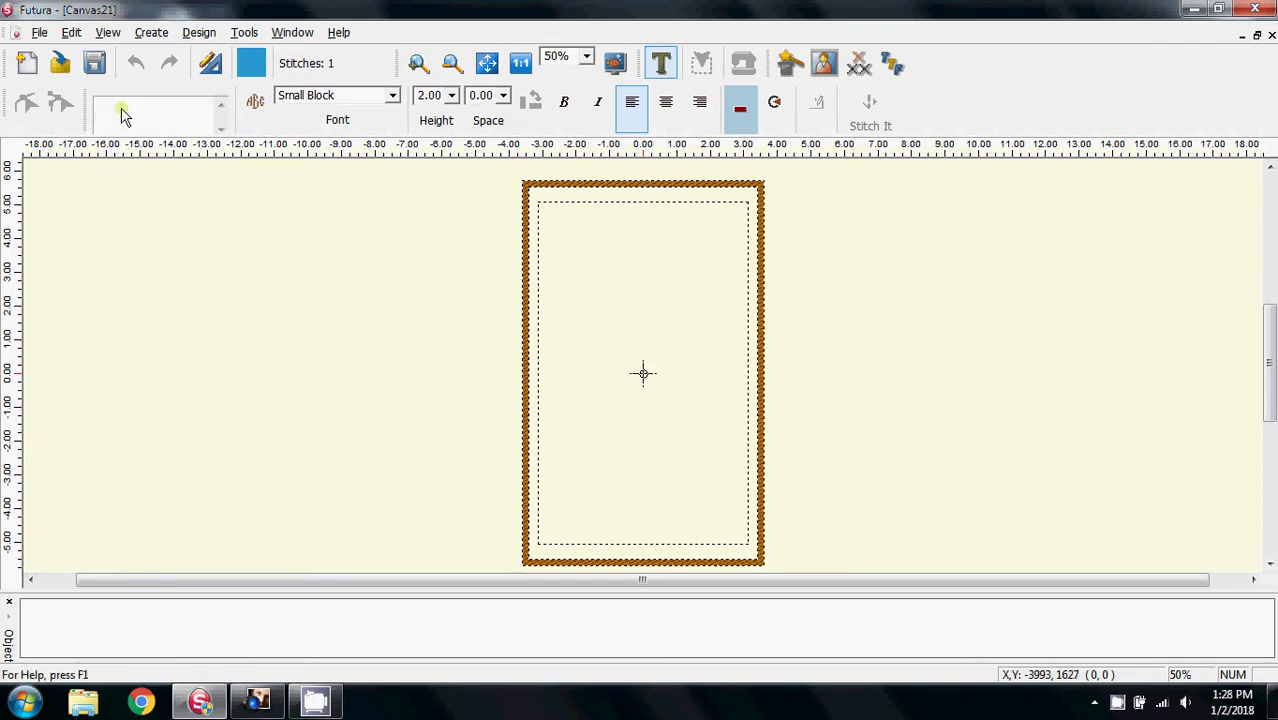
text(P)
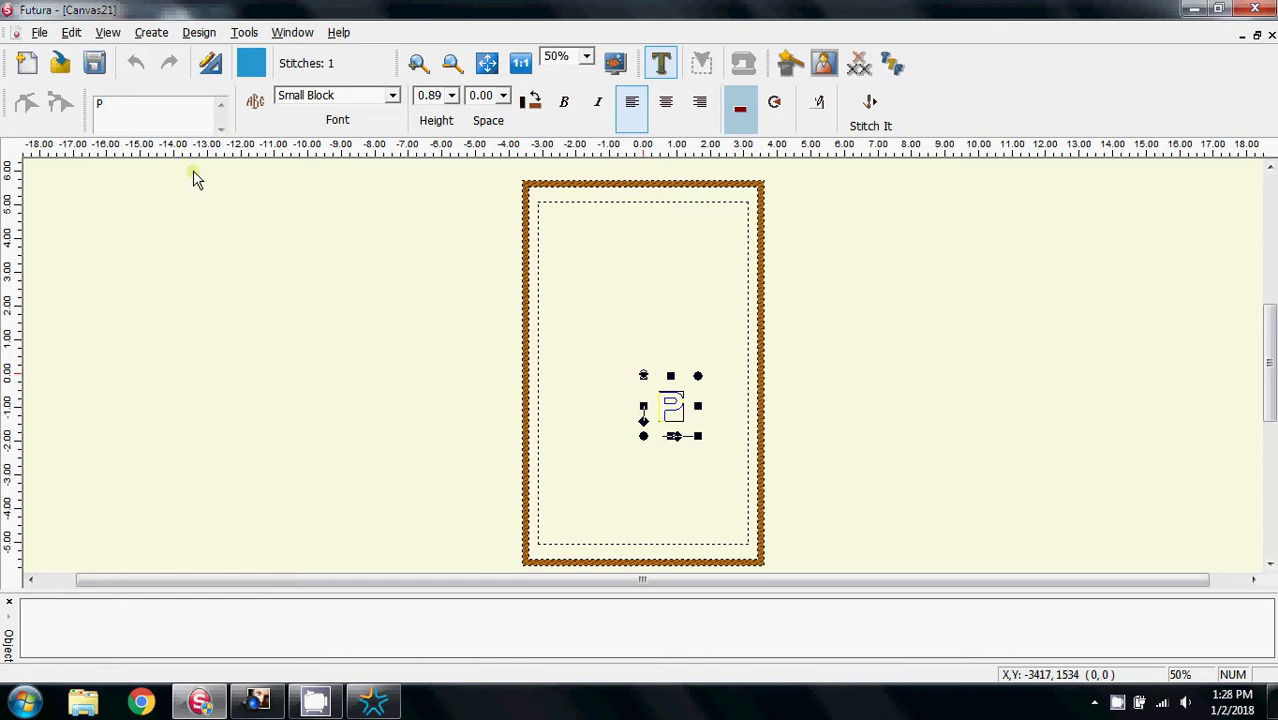
click(451, 95)
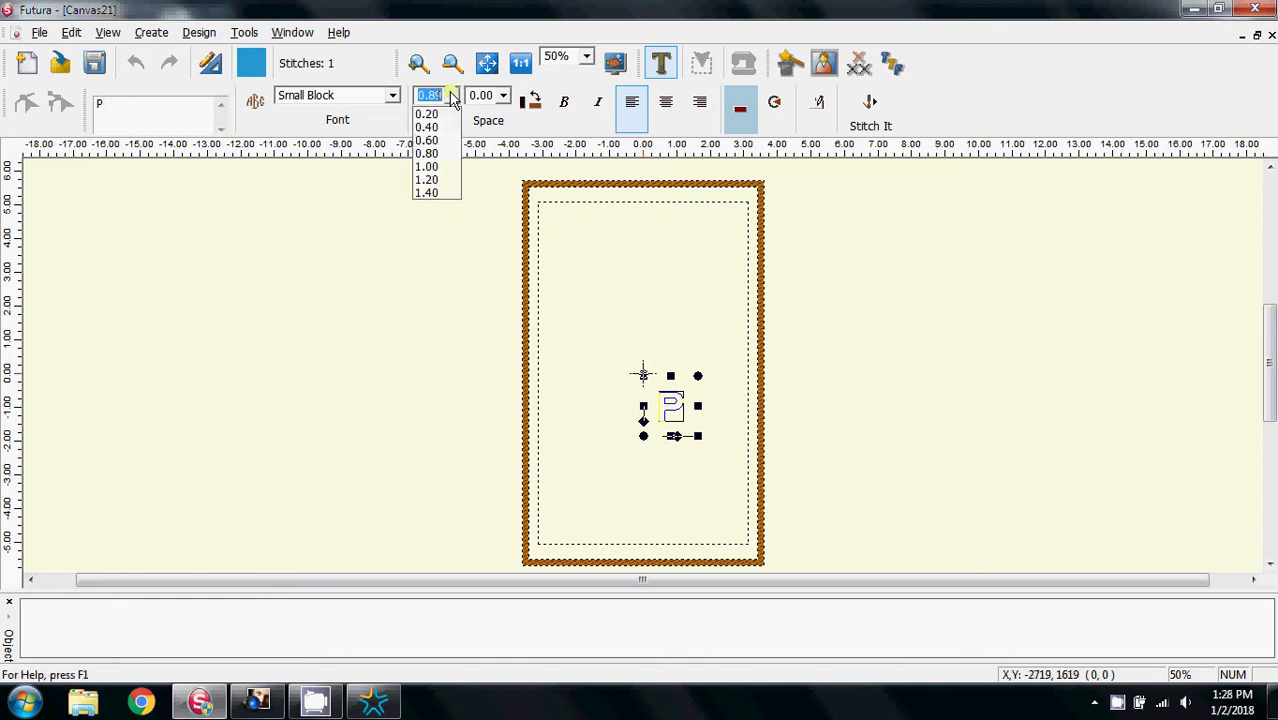
text(2)
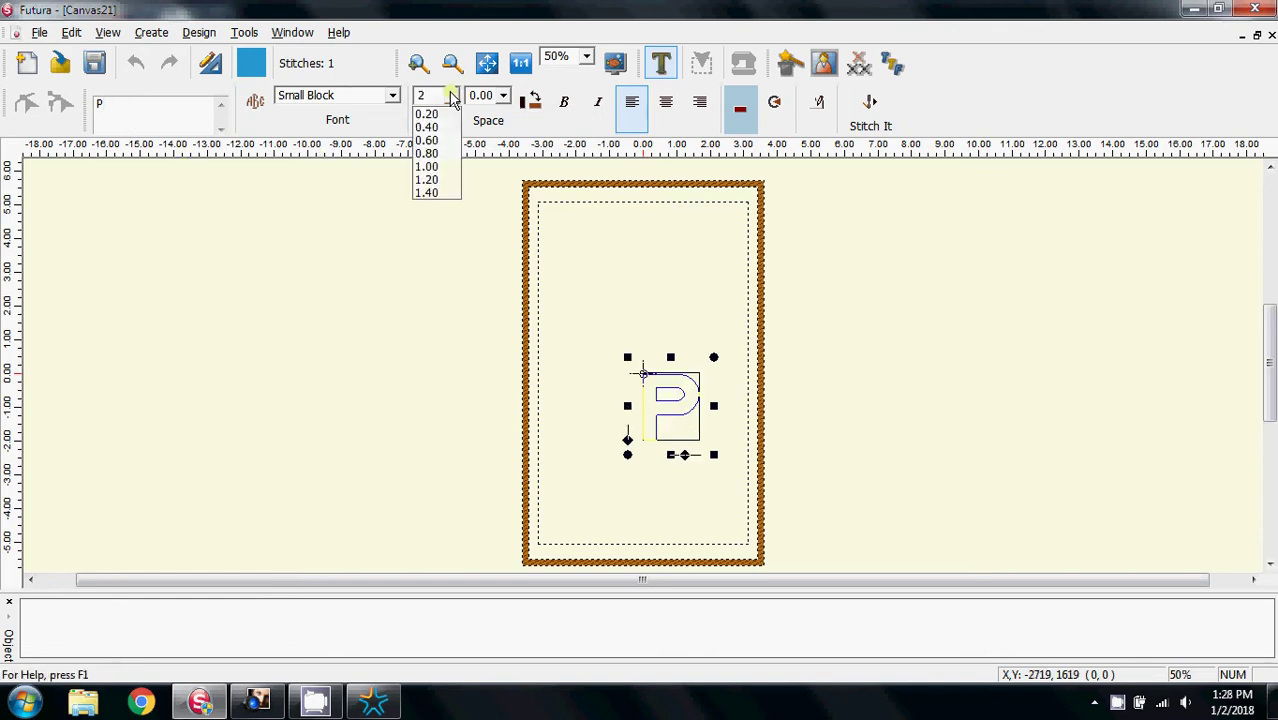
click(451, 95)
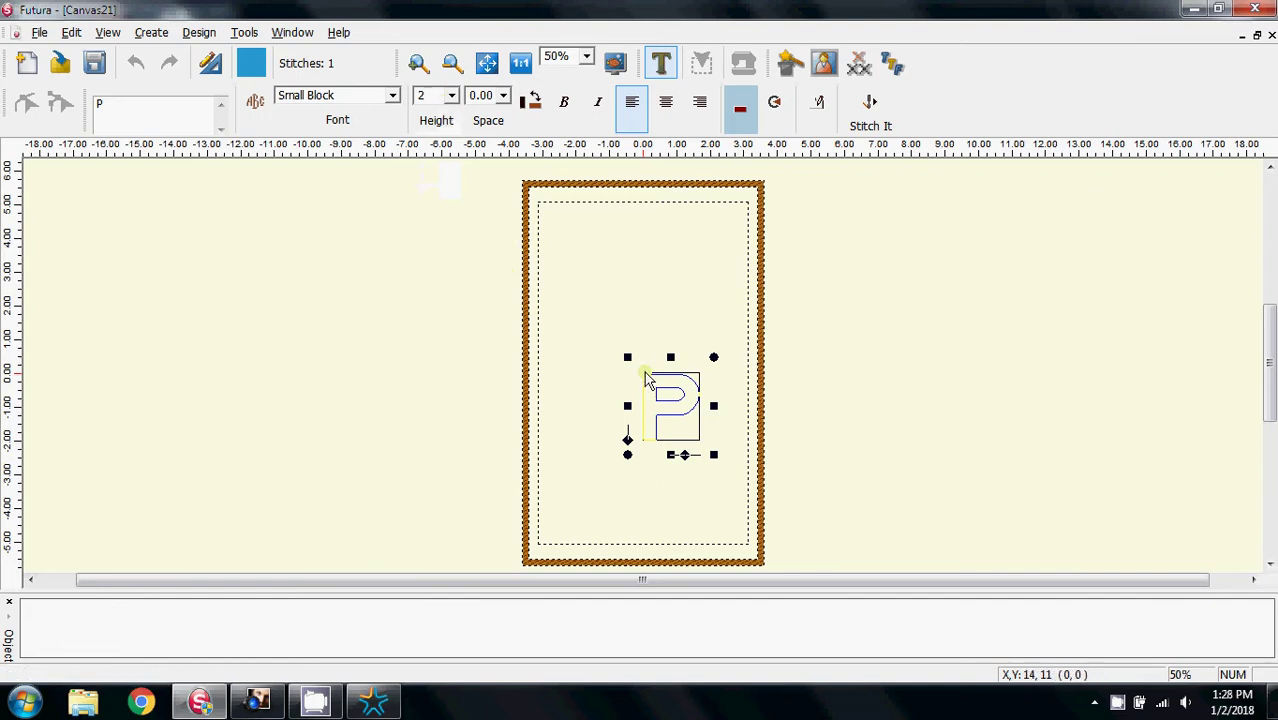
Step: Move the letter P to the centre of the hoop, convert it to stitches, and leave the Text tool
mouse_move(644, 371)
mouse_down()
mouse_move(676, 415)
mouse_move(648, 376)
mouse_up()
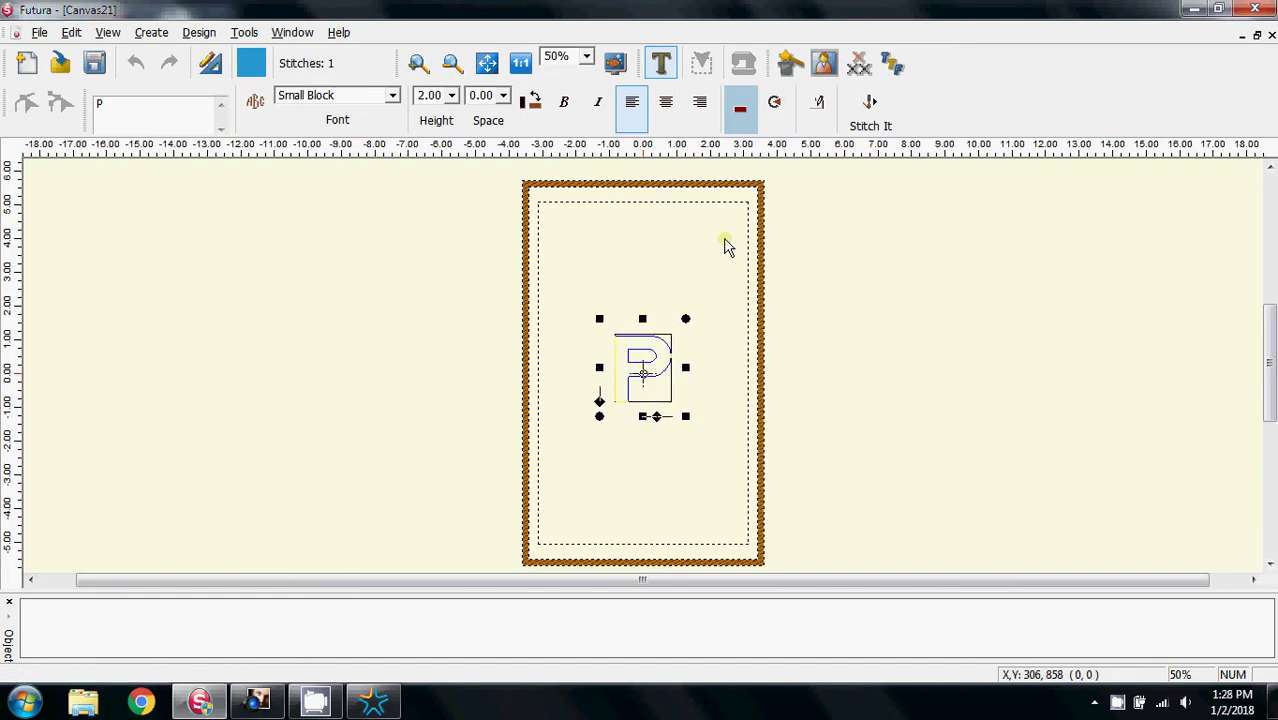
click(870, 113)
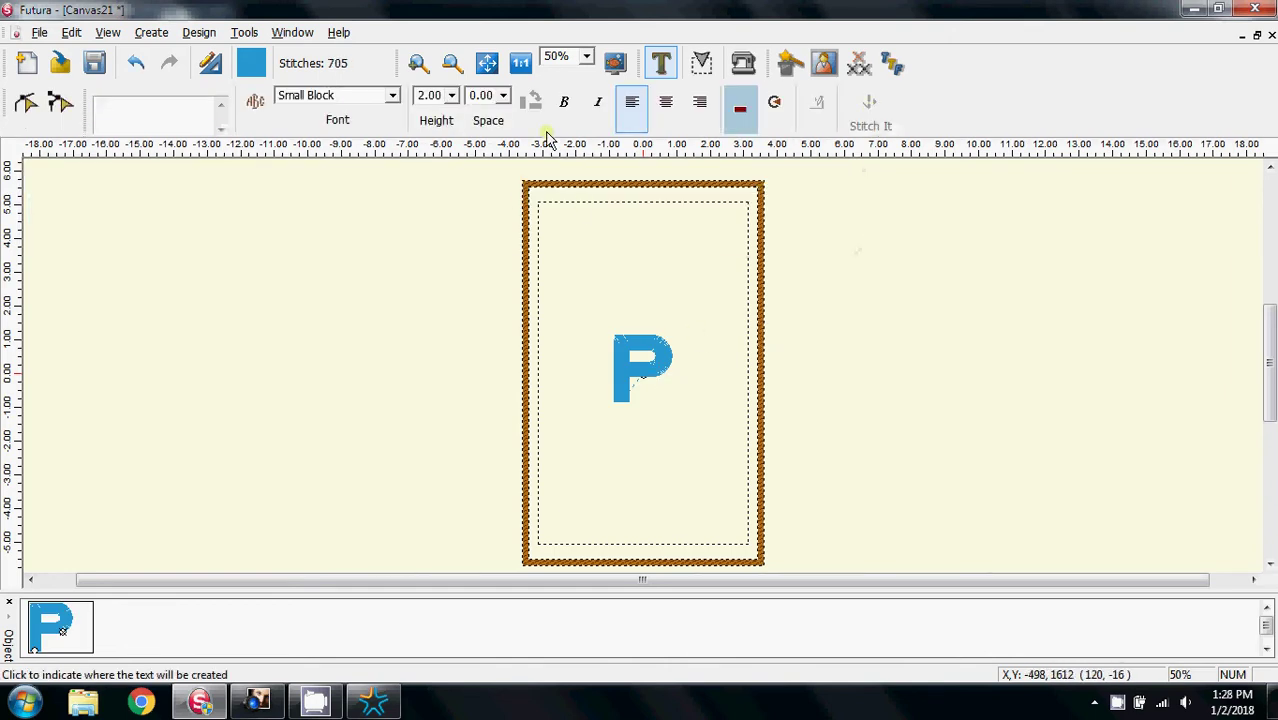
click(660, 63)
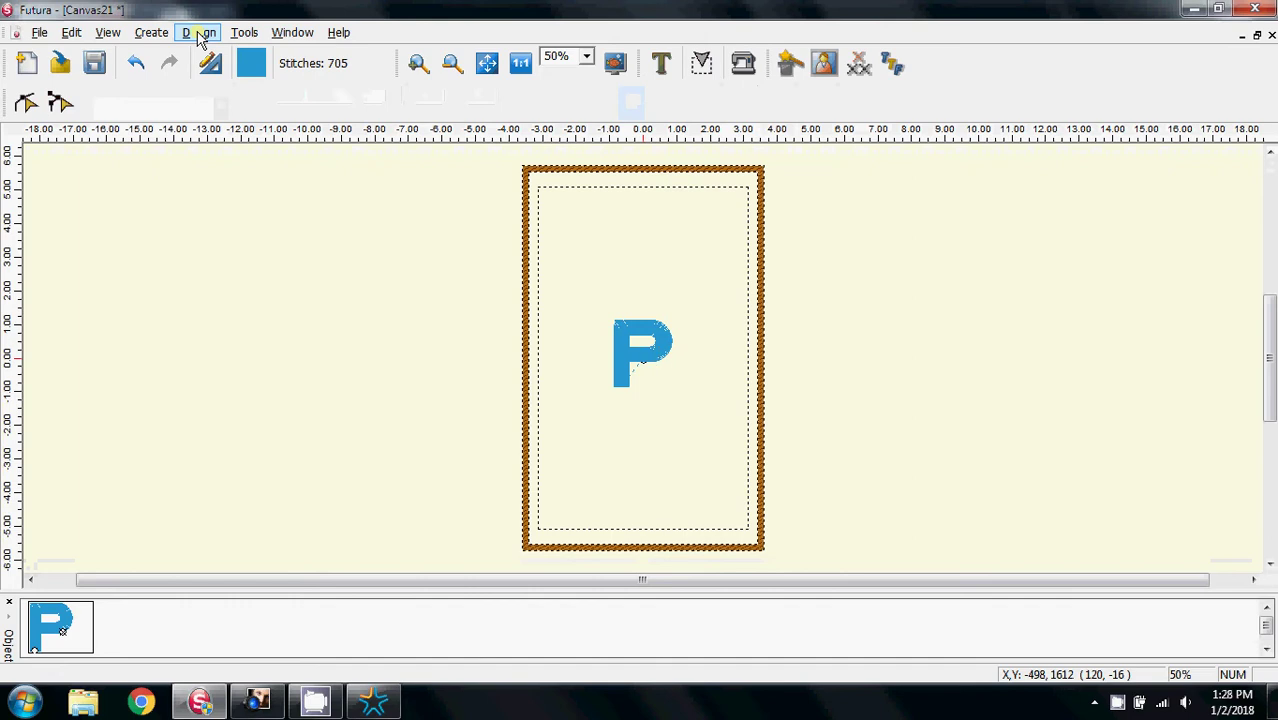
Step: Put the letter P into outline editing and open its Embroidery Settings beside the letter
click(418, 63)
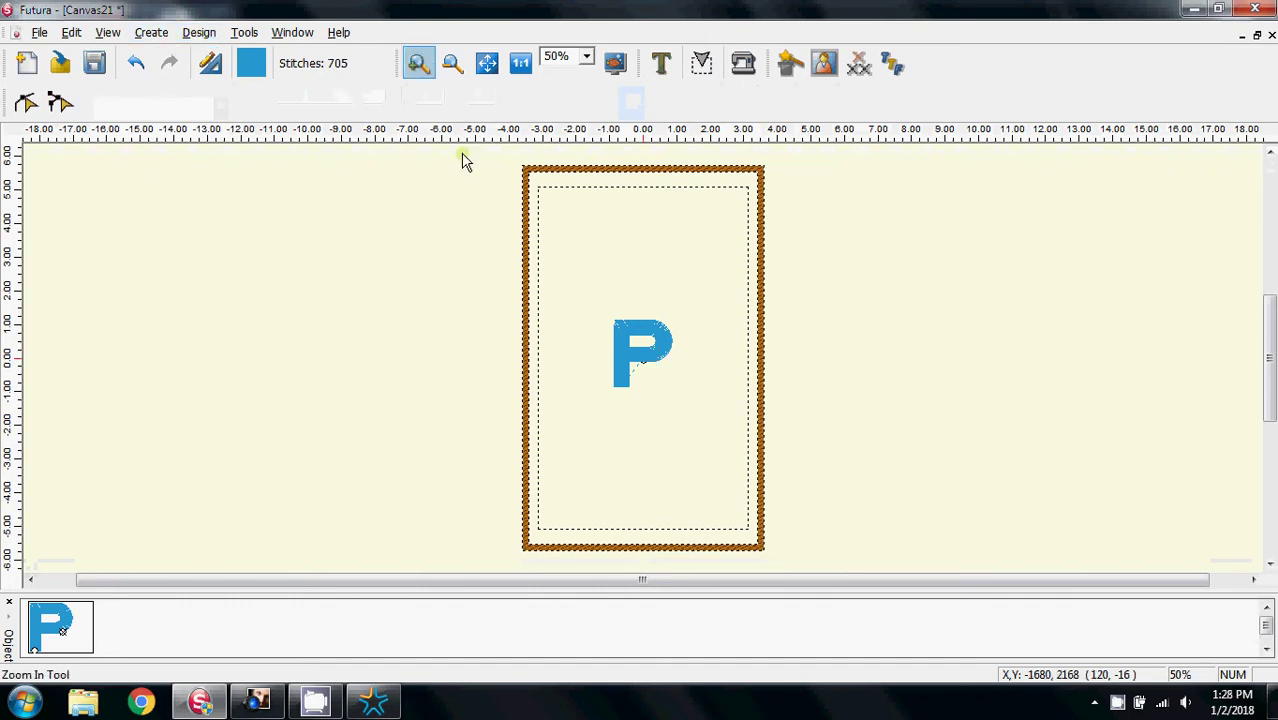
click(690, 414)
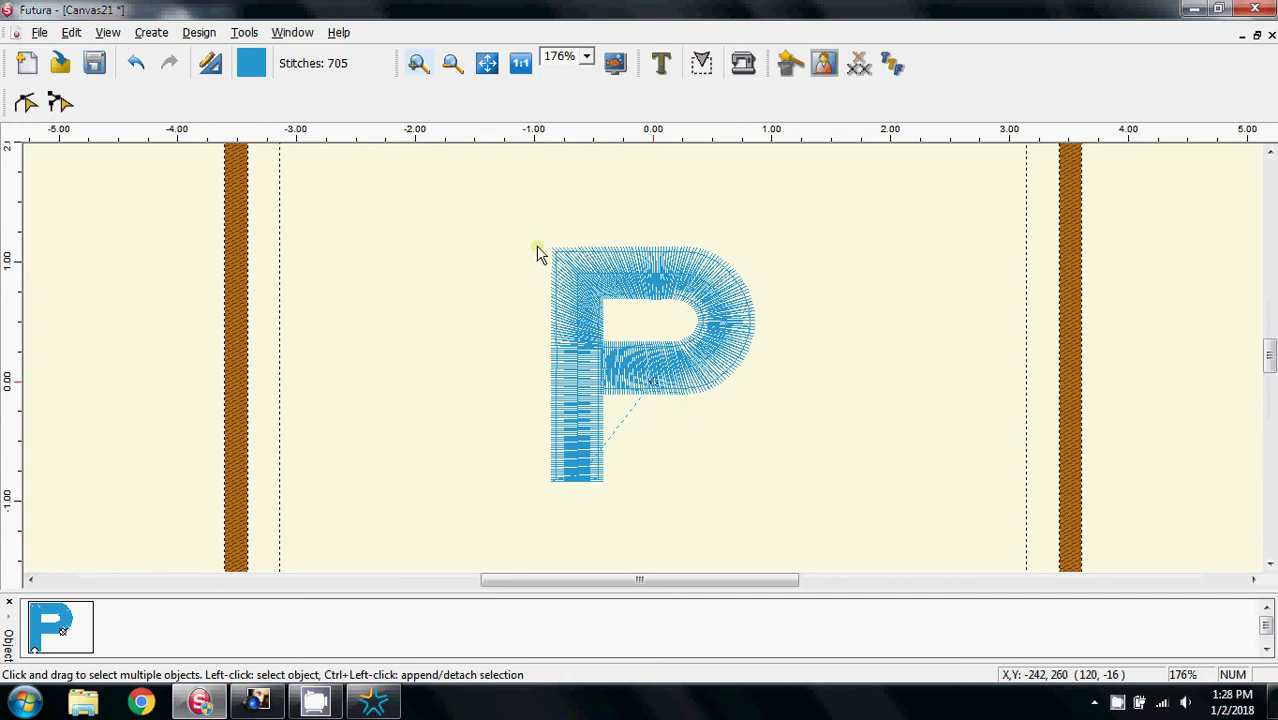
click(418, 63)
drag(518, 226, 765, 523)
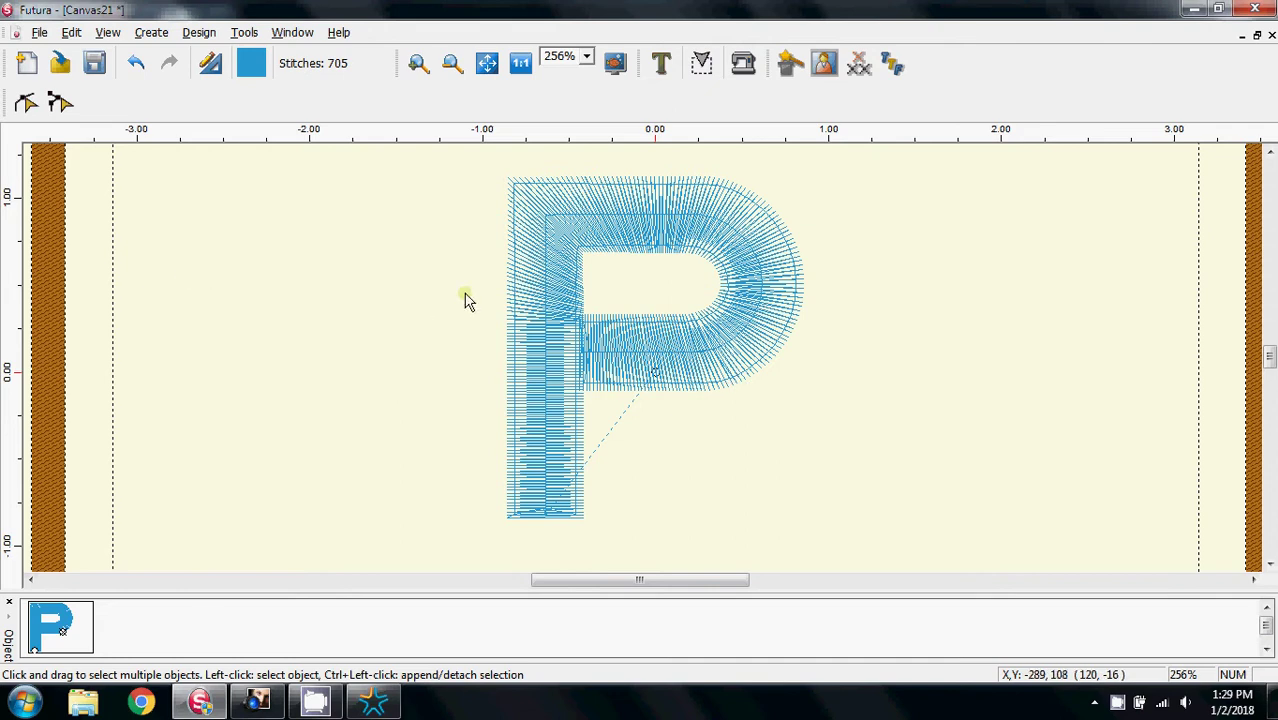
click(25, 103)
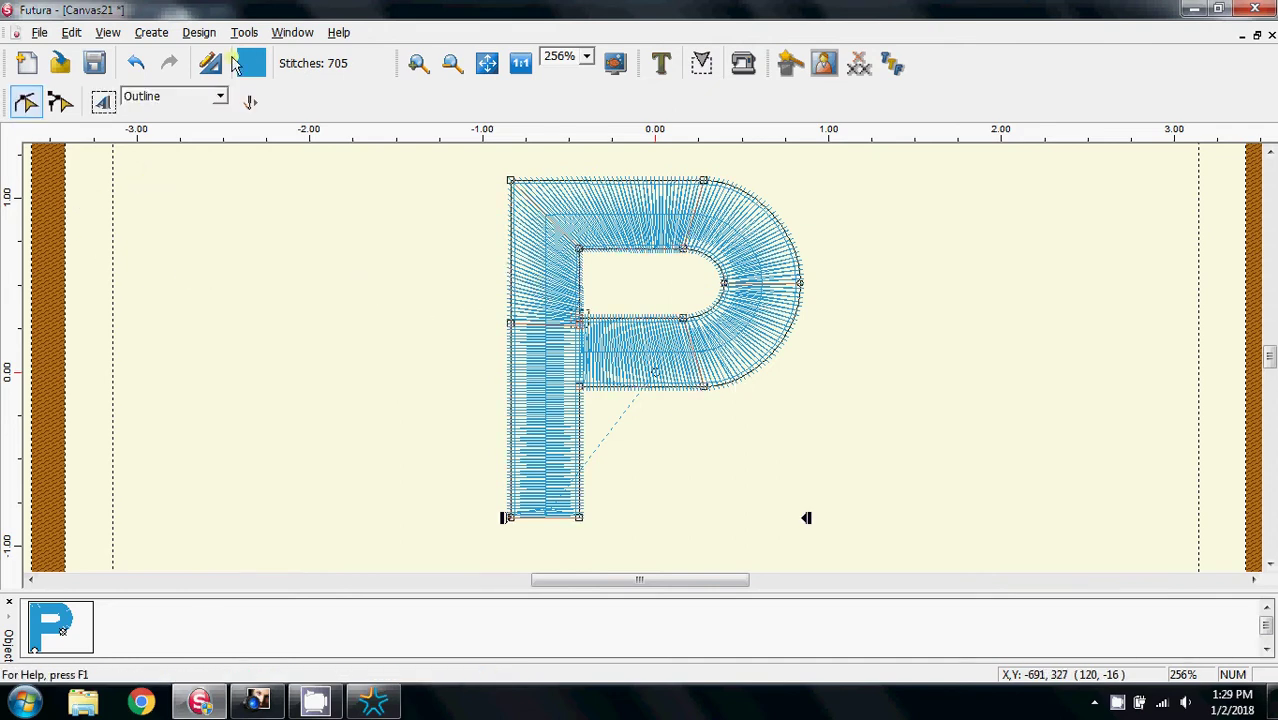
click(199, 32)
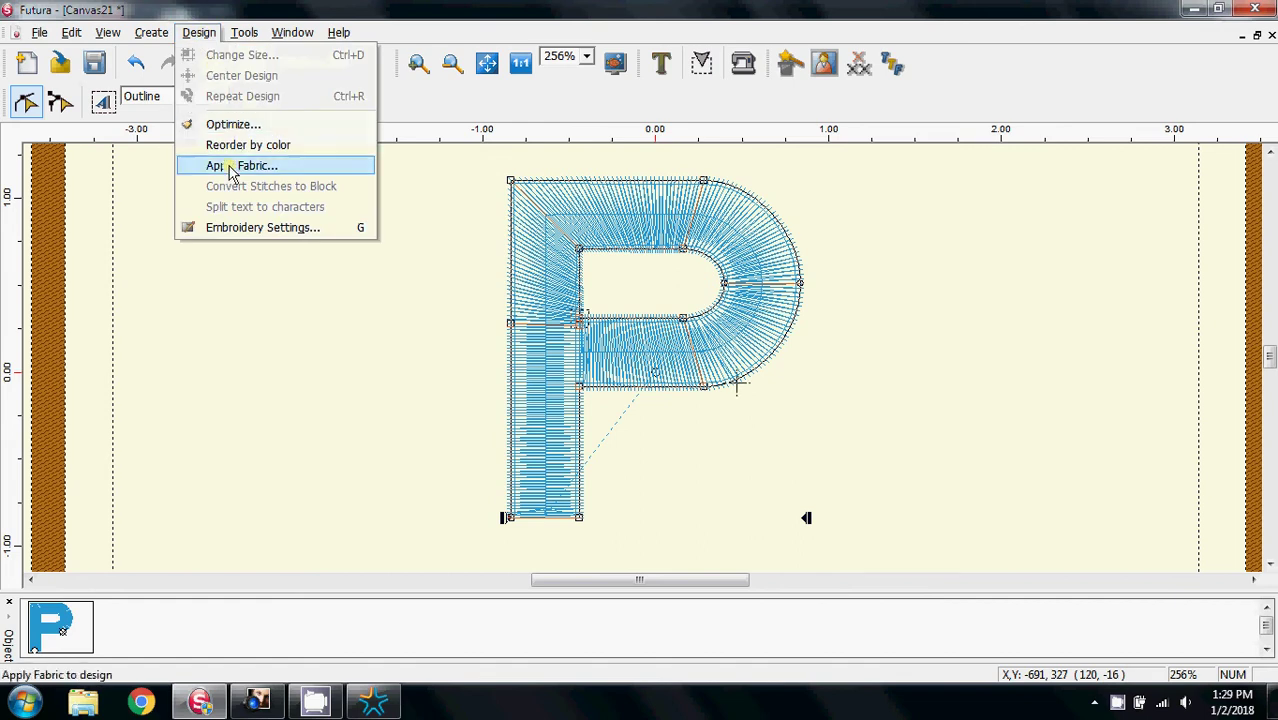
click(243, 230)
drag(310, 155, 313, 120)
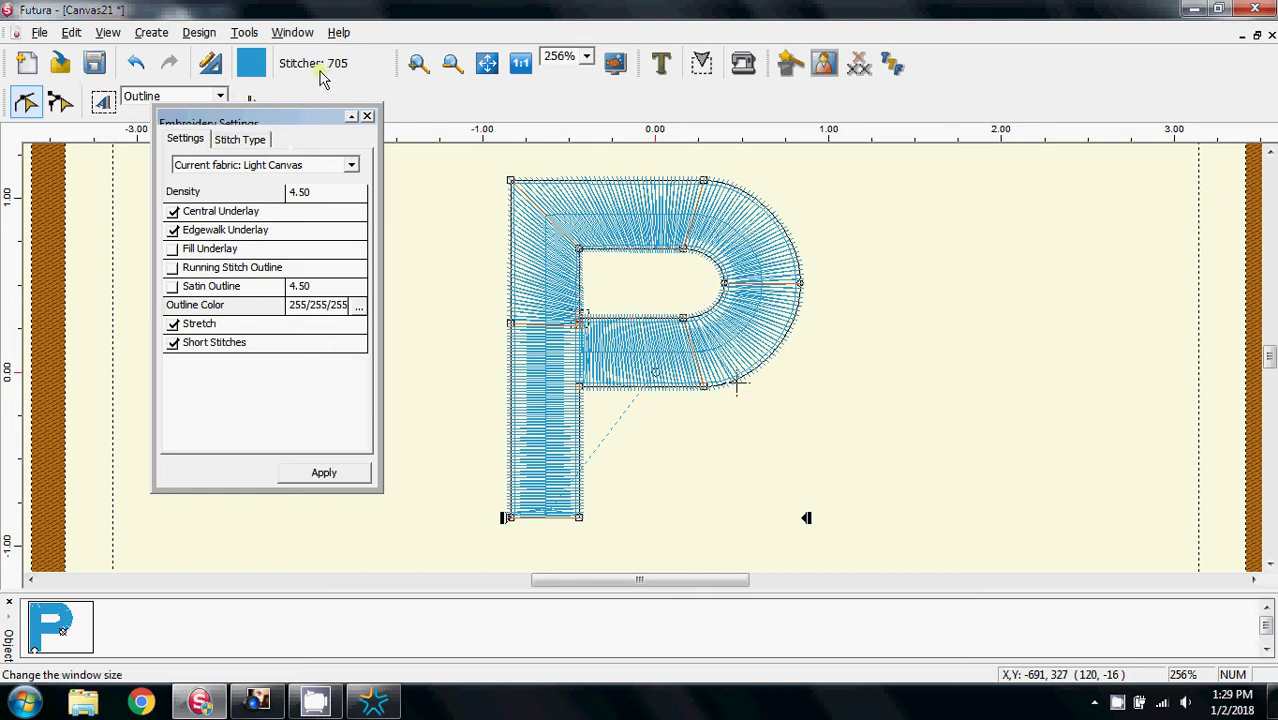
Step: Assign the Puff Foam preset fabric from the Special category to the letter P
click(350, 166)
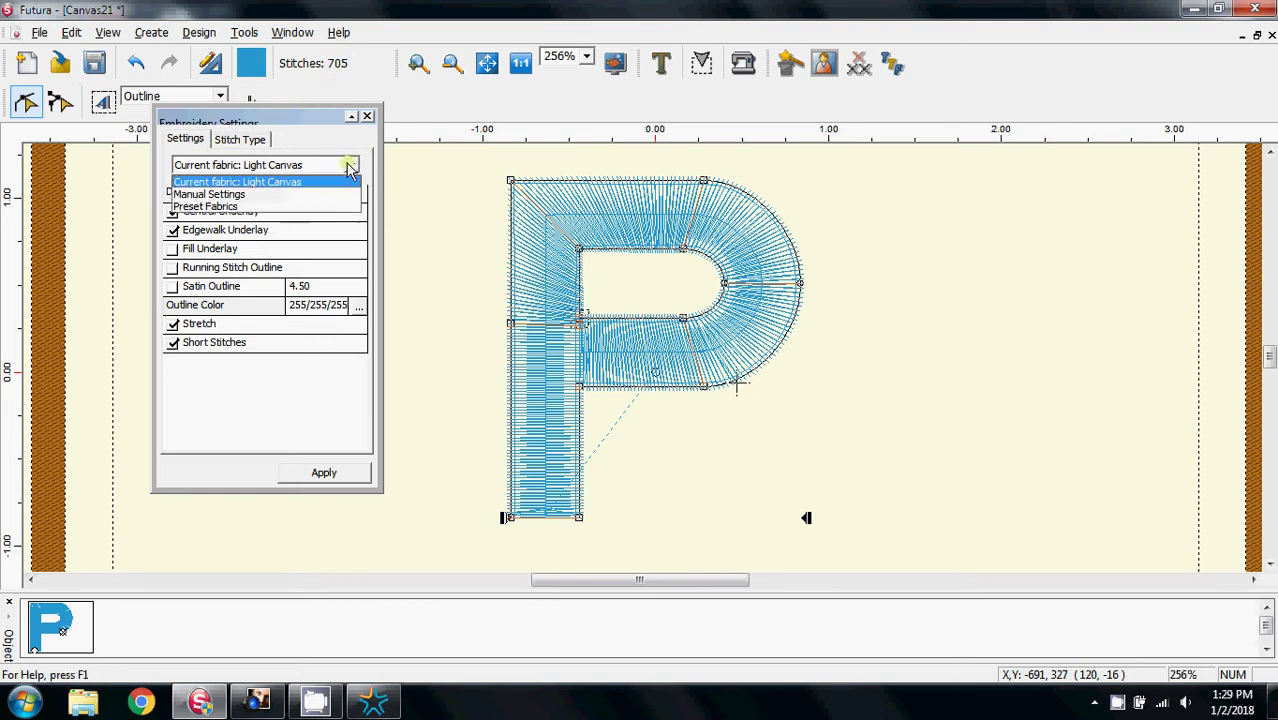
click(208, 207)
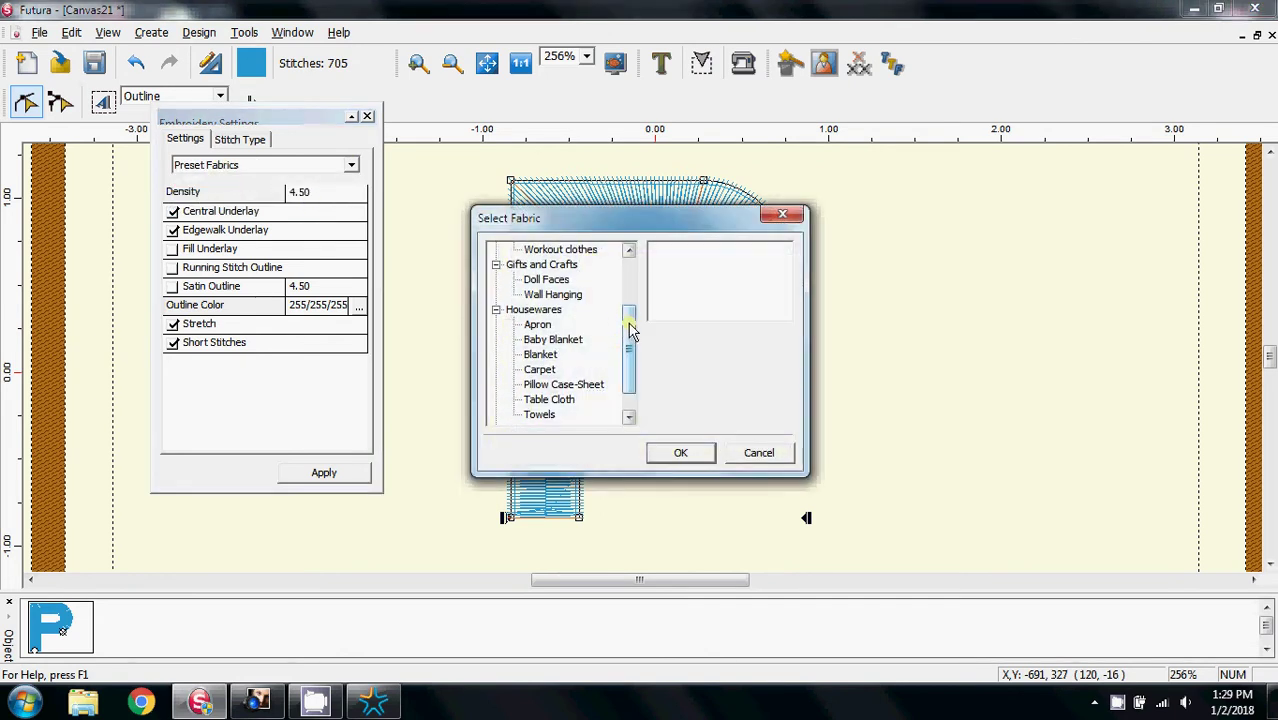
drag(631, 330, 599, 399)
click(521, 415)
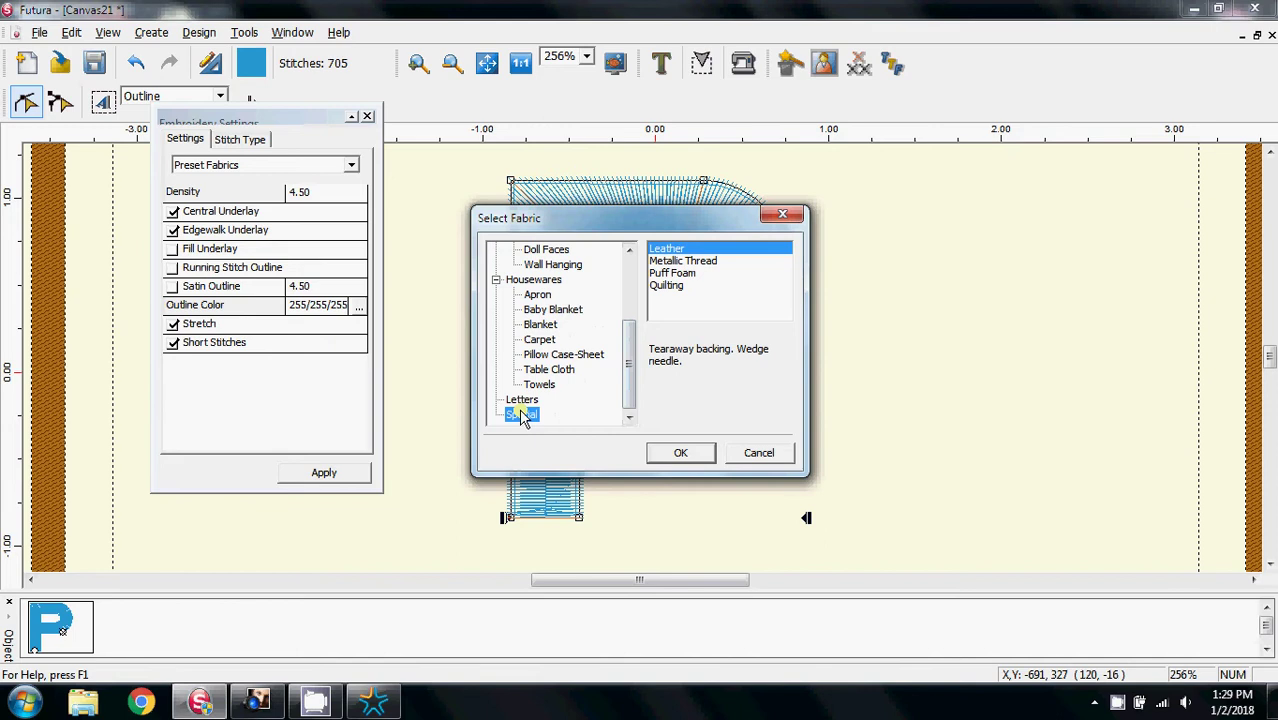
click(688, 273)
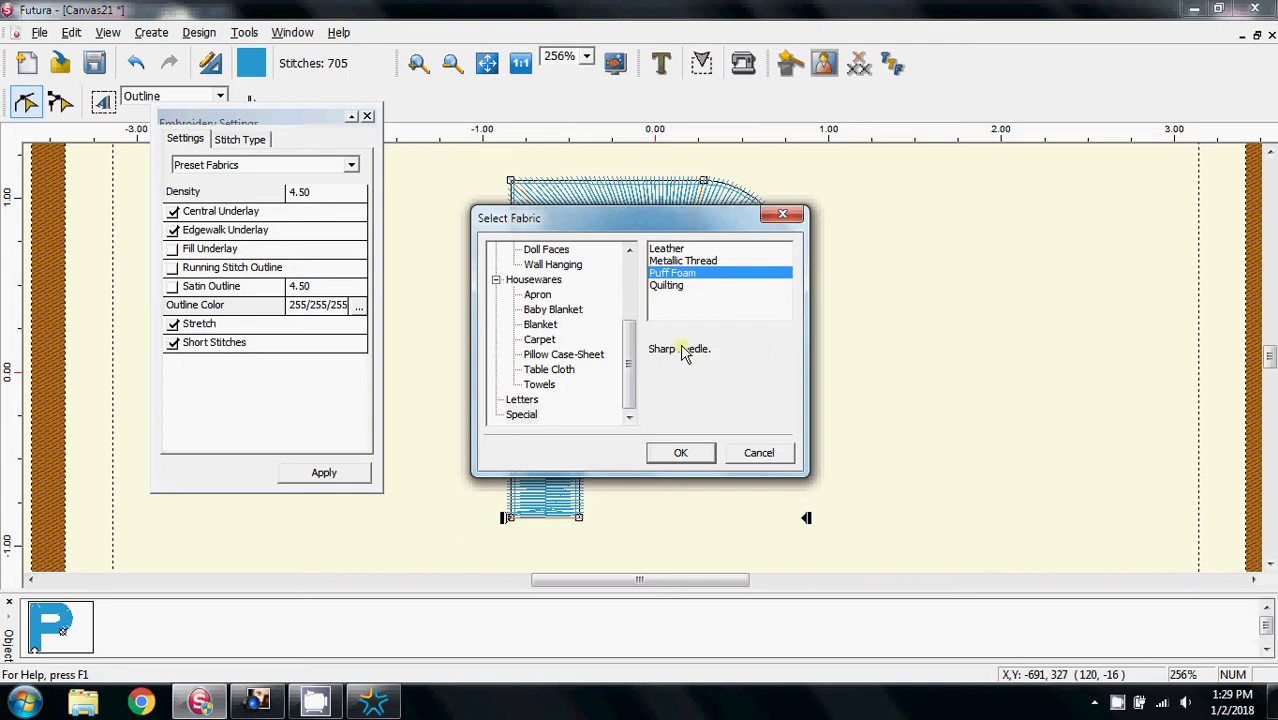
click(681, 453)
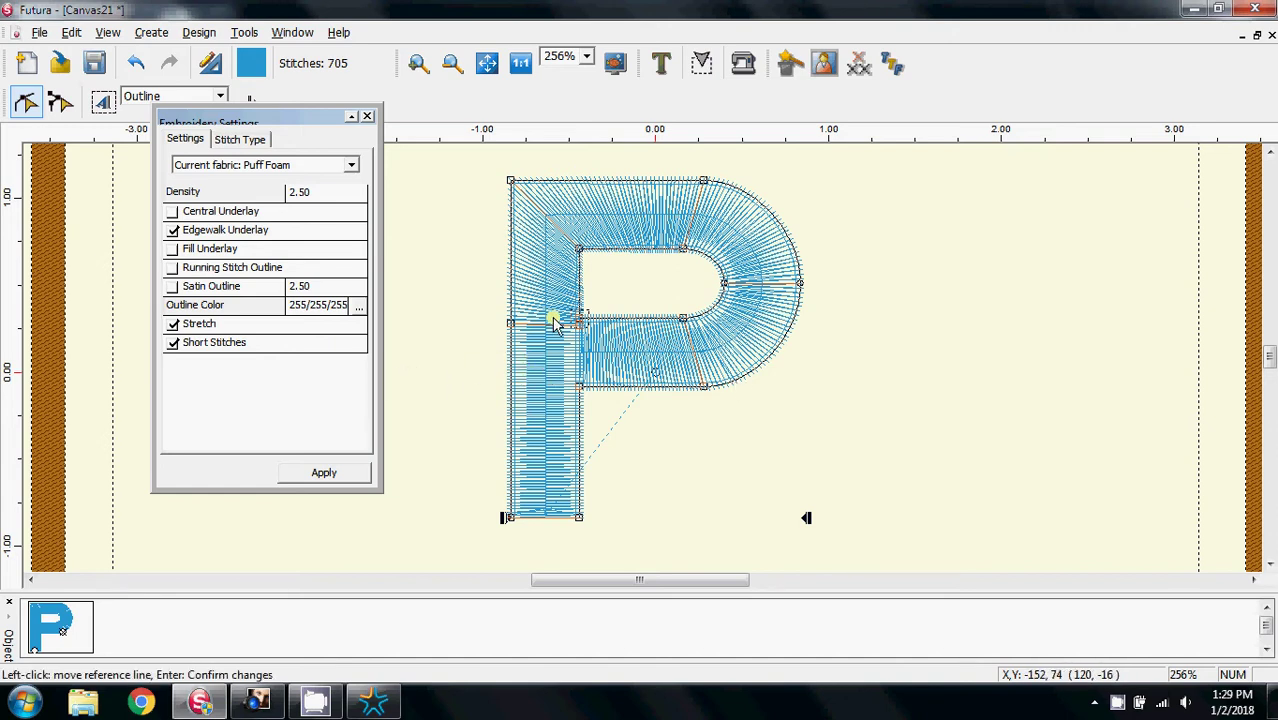
Step: Turn off Short Stitches, choose the Satin stitch type, apply the settings to the letter P, and leave outline editing
click(173, 231)
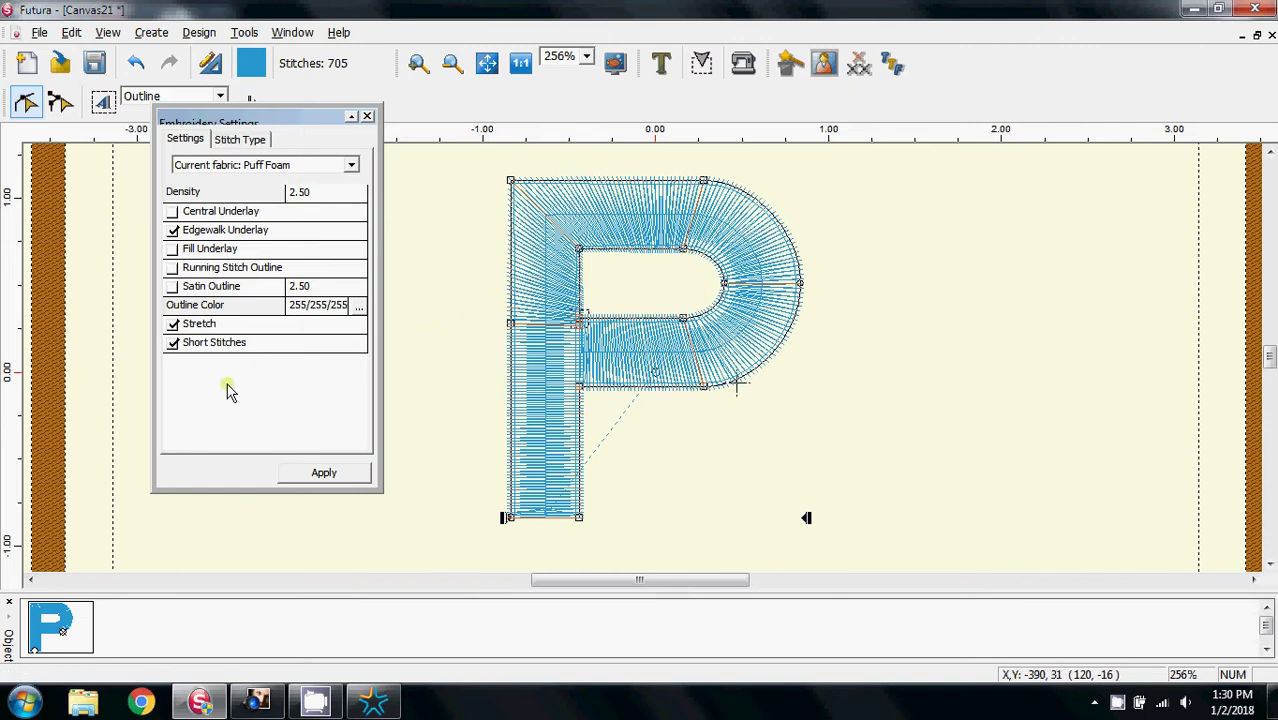
click(176, 344)
click(248, 143)
click(214, 165)
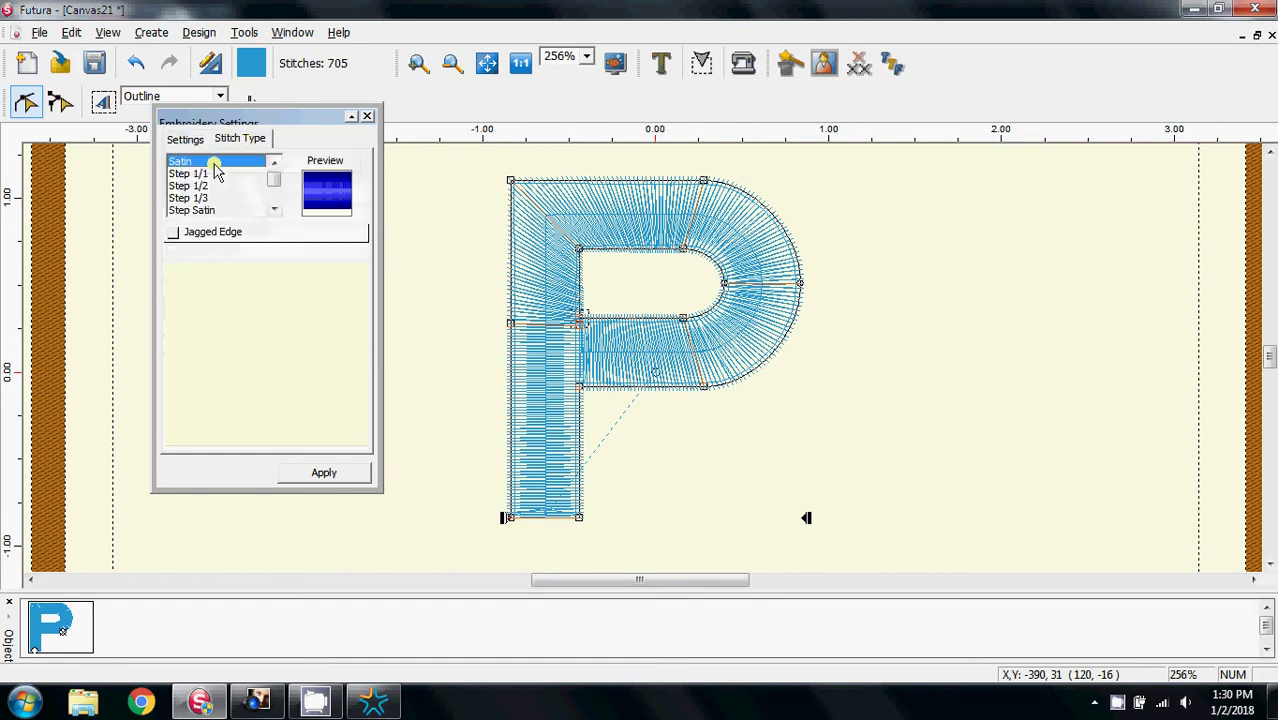
click(324, 474)
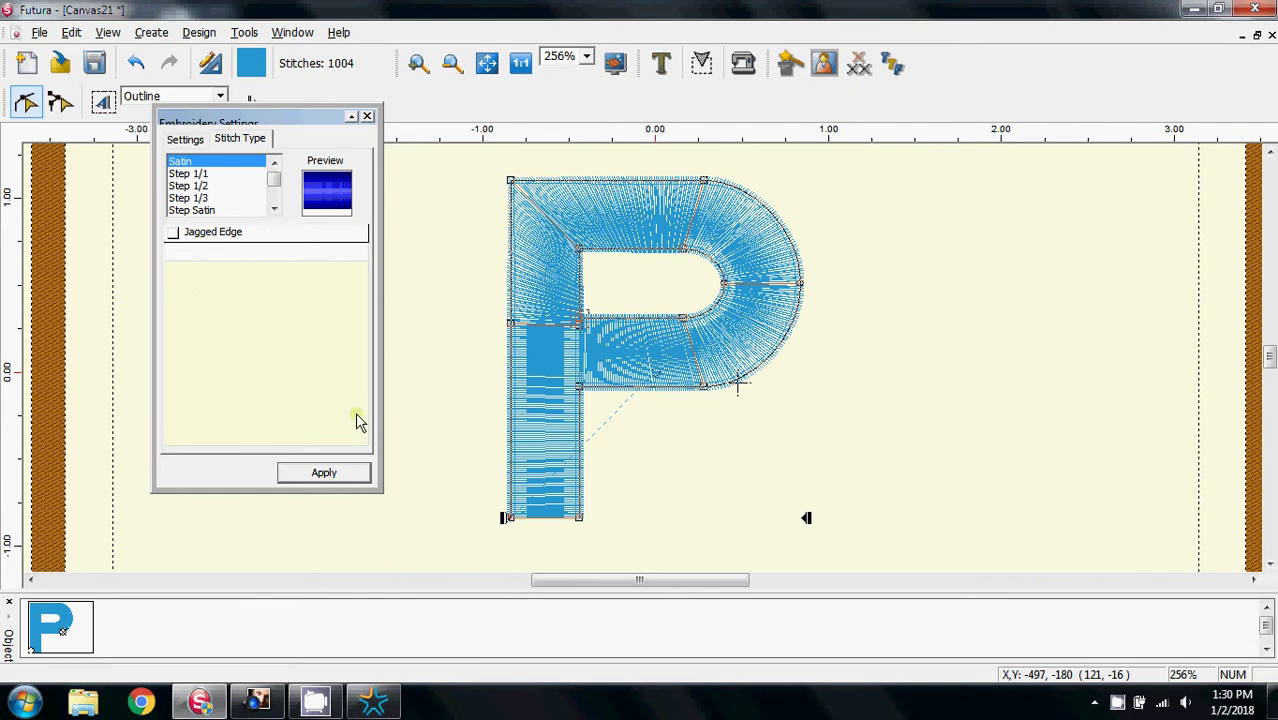
drag(296, 112, 283, 151)
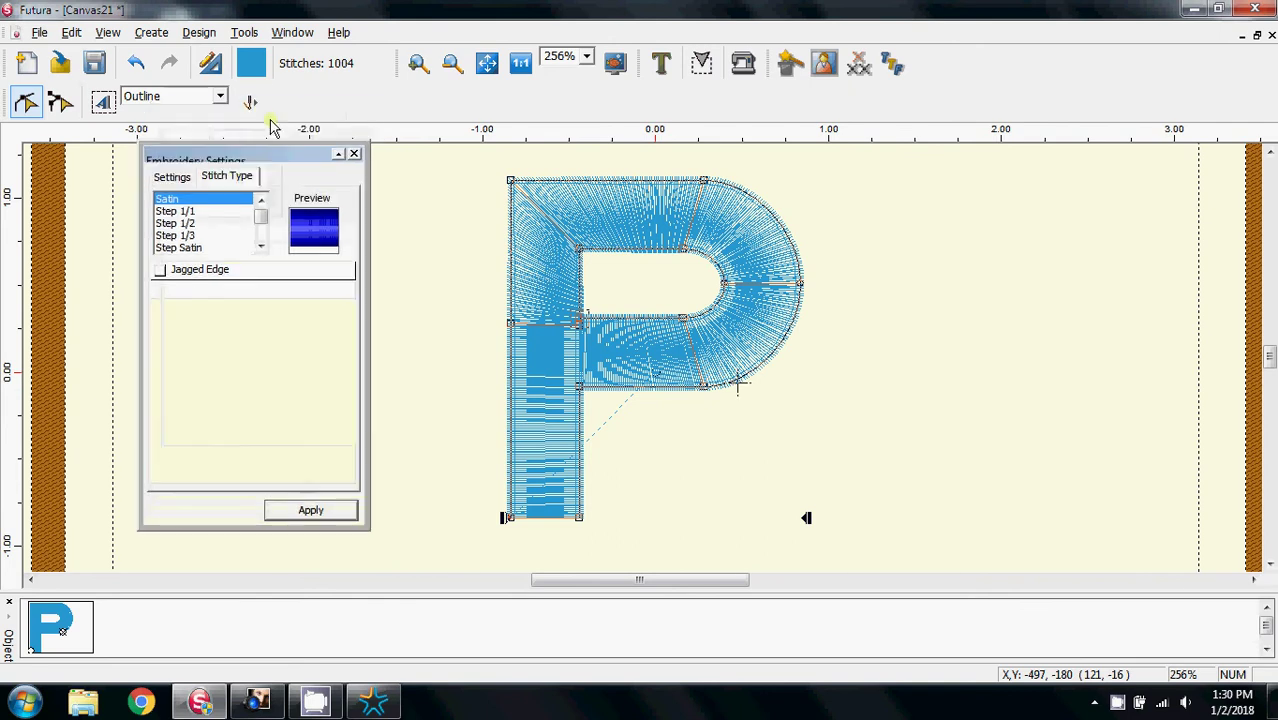
click(355, 156)
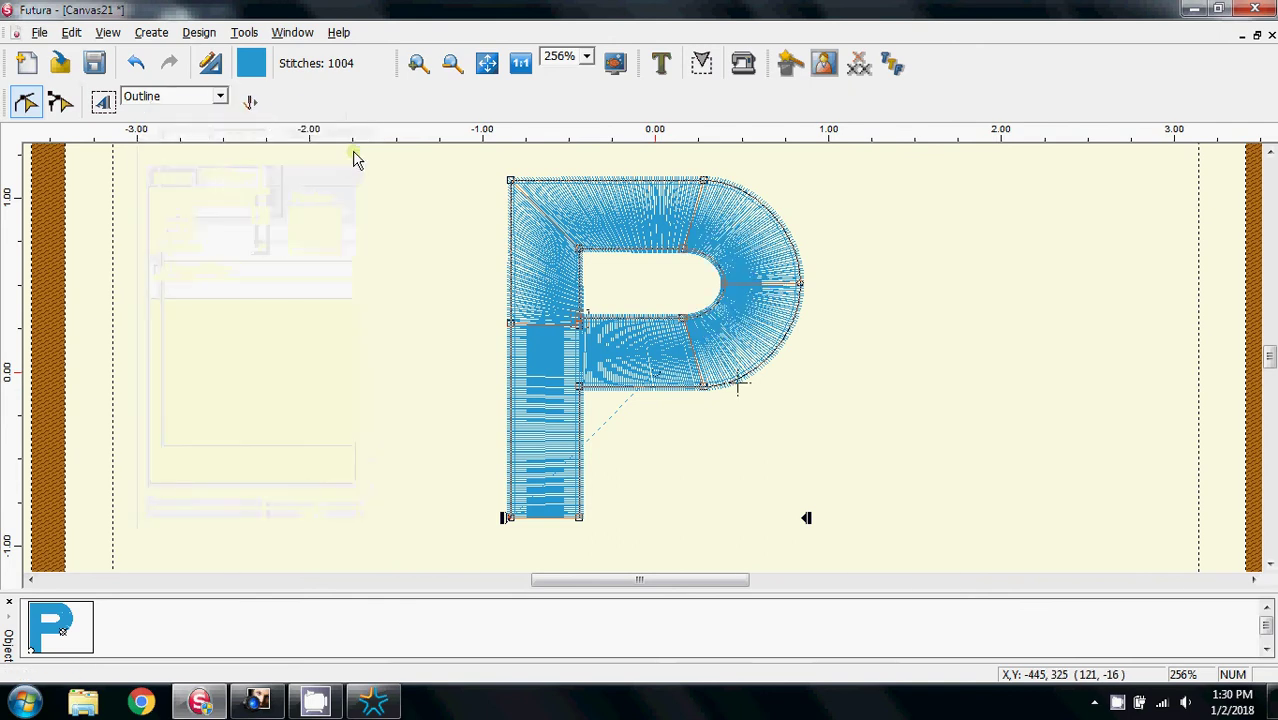
click(25, 101)
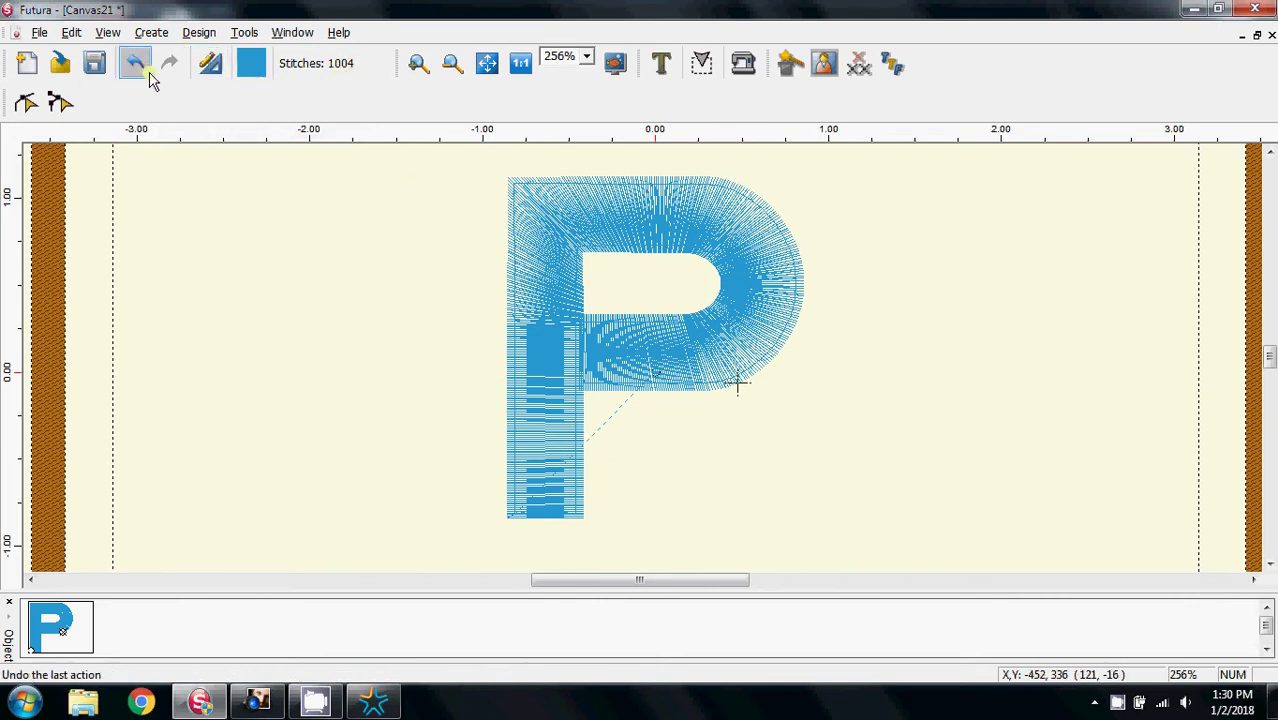
Step: Show the letter P in Realistic View, and close the background program with the blue star icon
click(107, 32)
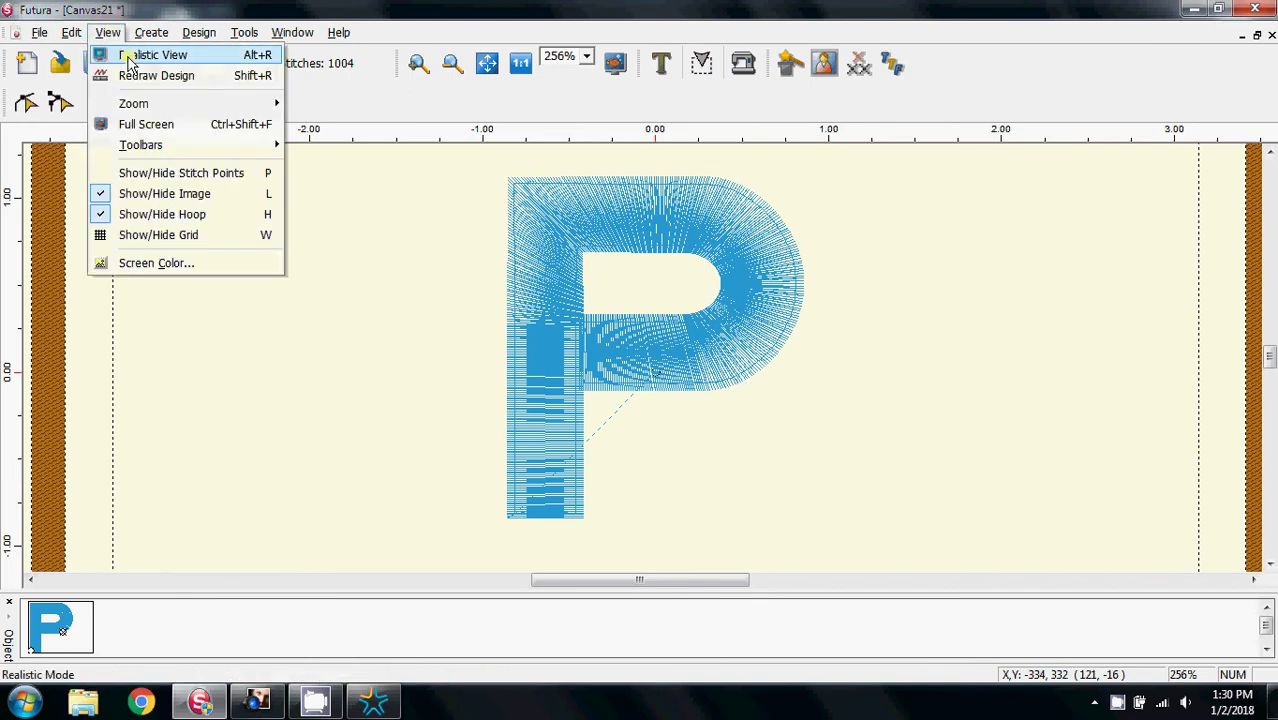
click(130, 54)
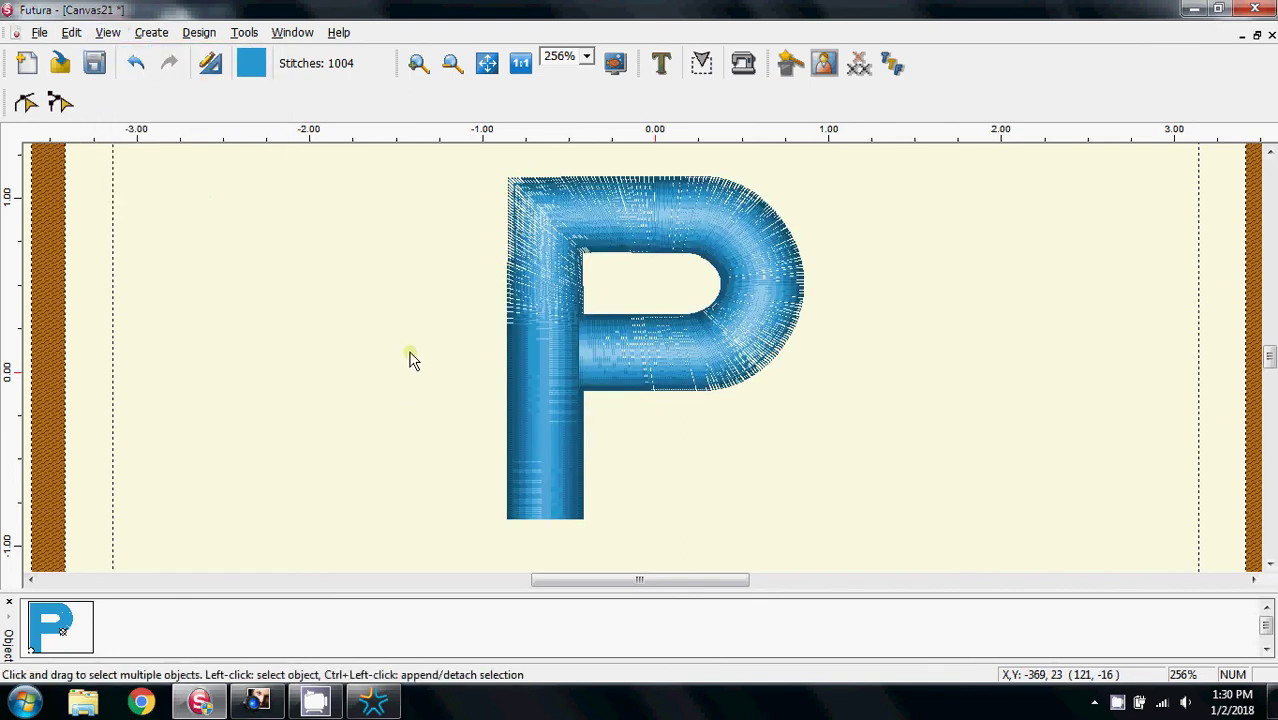
right_click(372, 702)
click(370, 651)
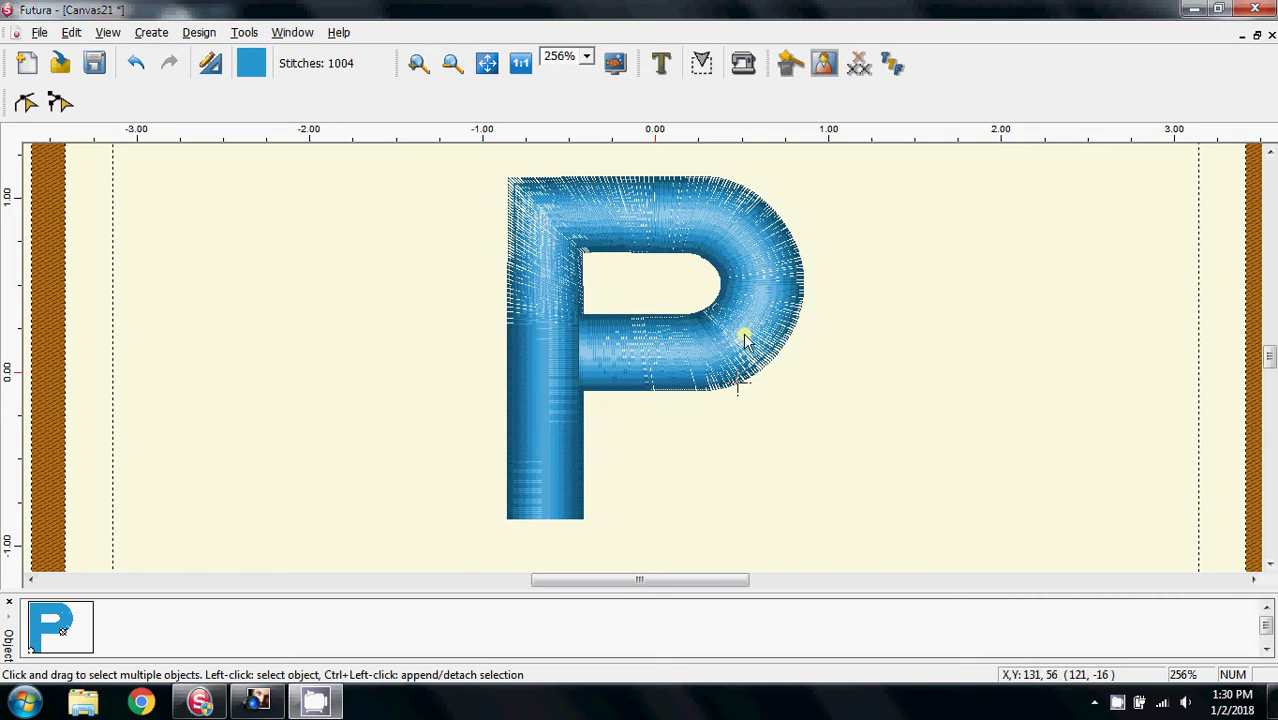
Step: Set the letter P's stitch density to 2.00 in its Embroidery Settings, apply it, and leave outline editing
click(528, 286)
click(26, 103)
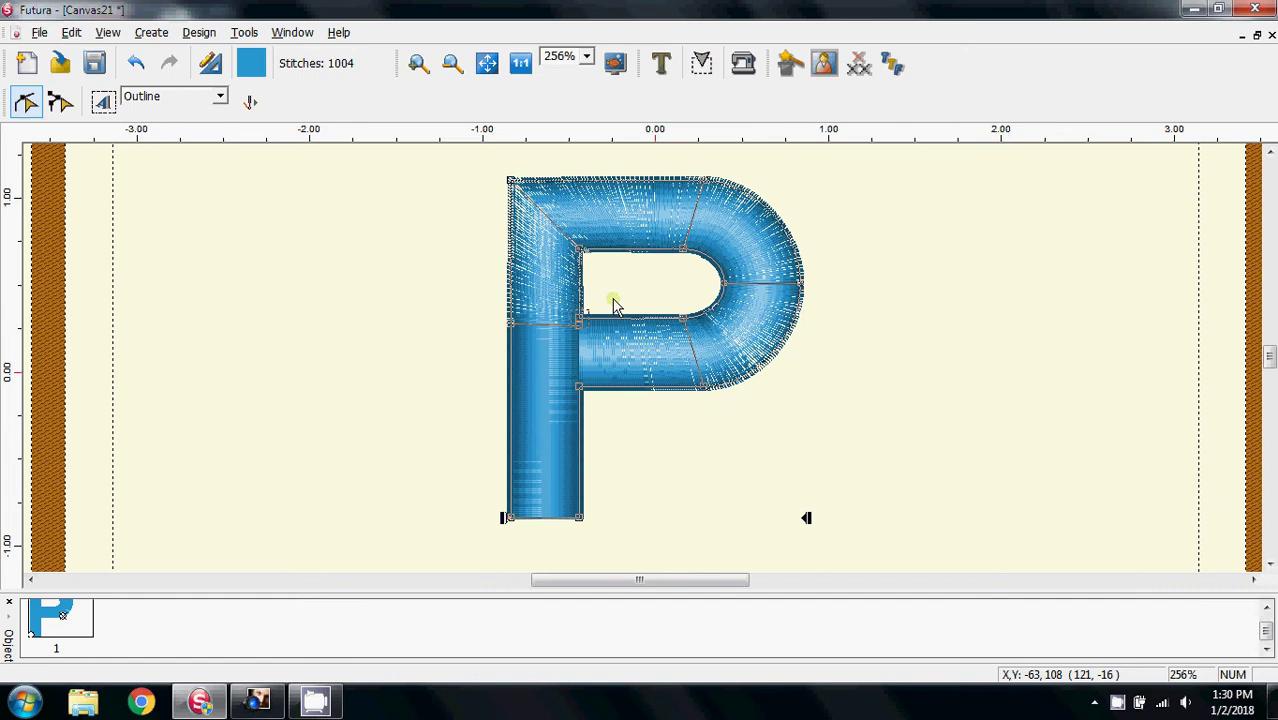
click(199, 32)
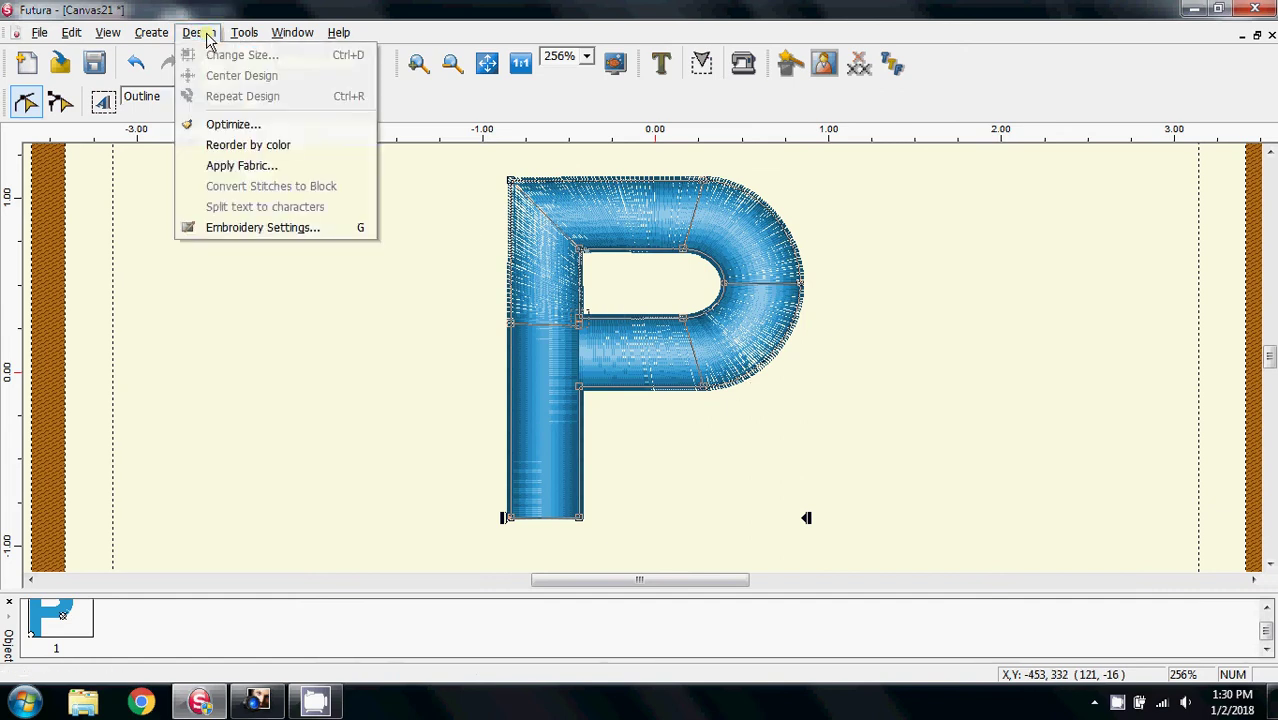
click(240, 228)
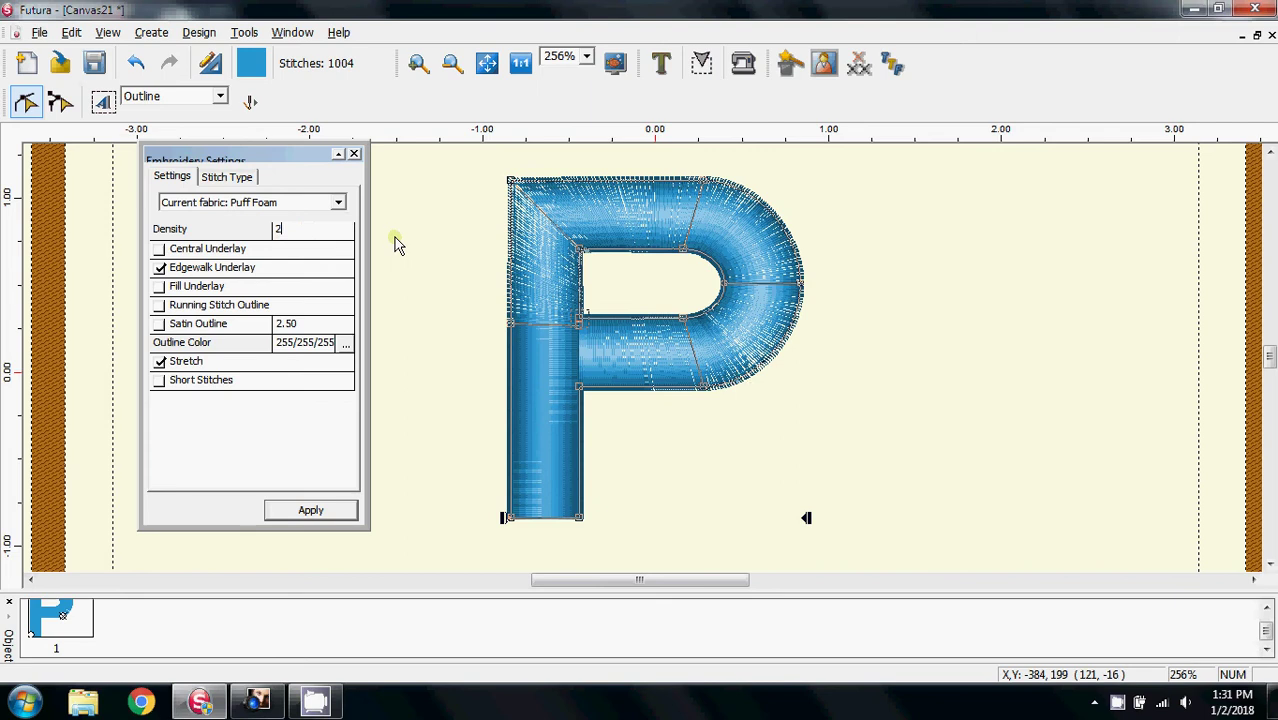
text(2)
click(304, 510)
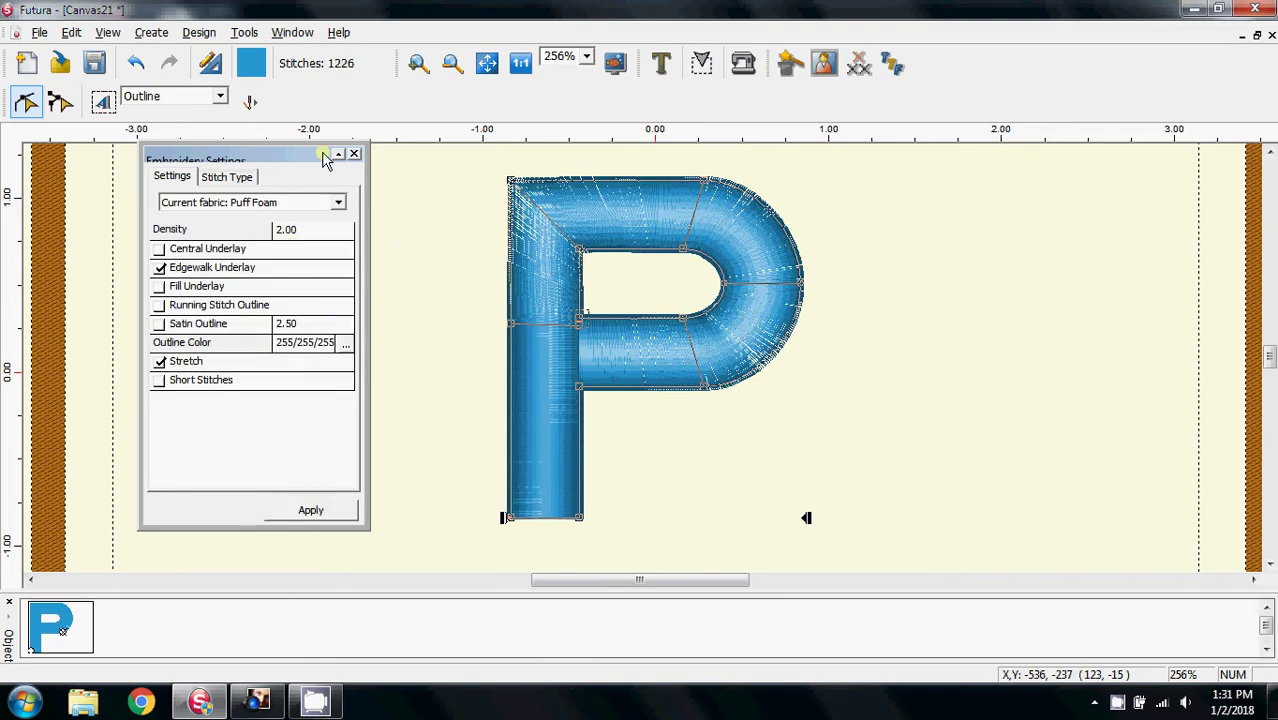
click(354, 153)
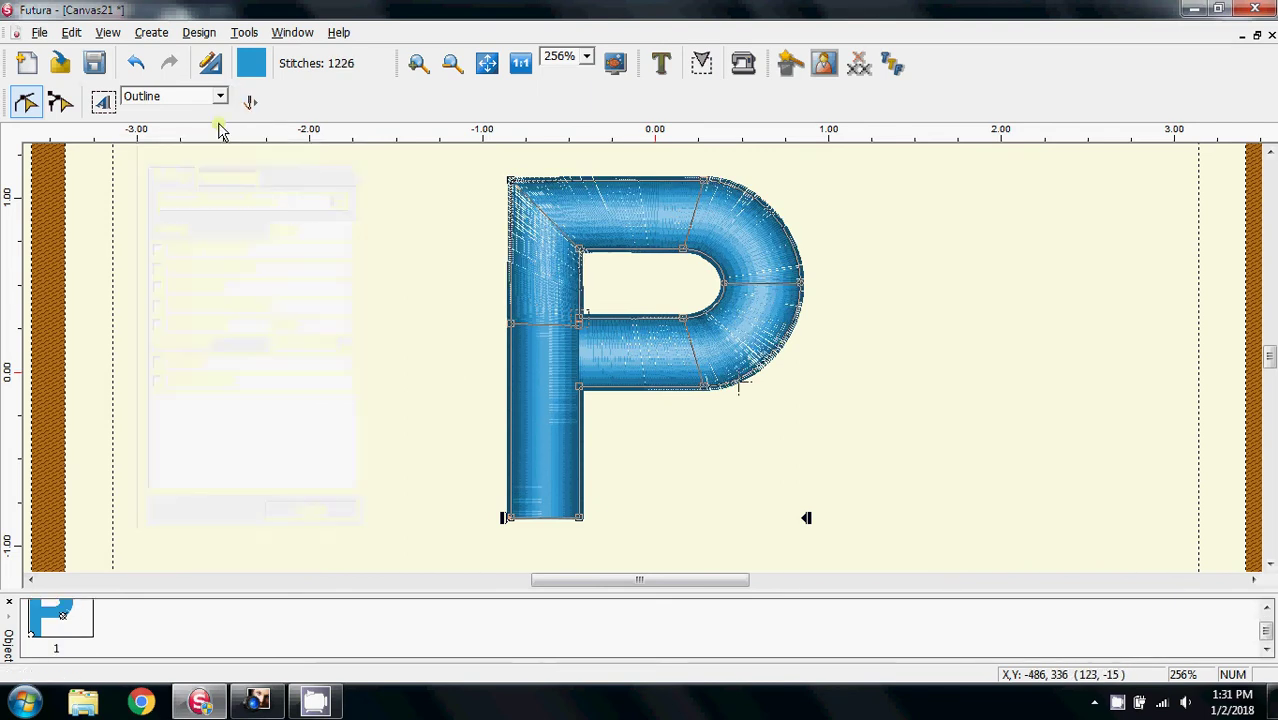
click(337, 220)
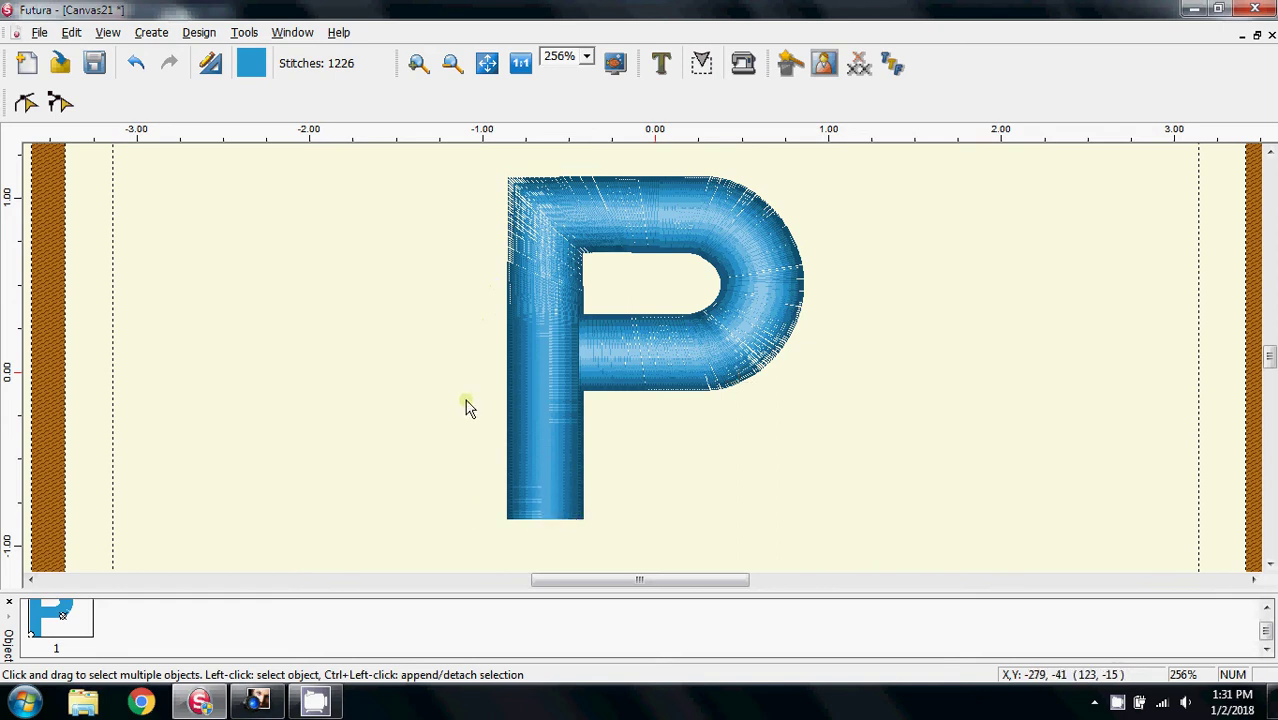
Step: Open the recent design puff foam end.fhe and show its red stitch column up close in Realistic View
click(38, 33)
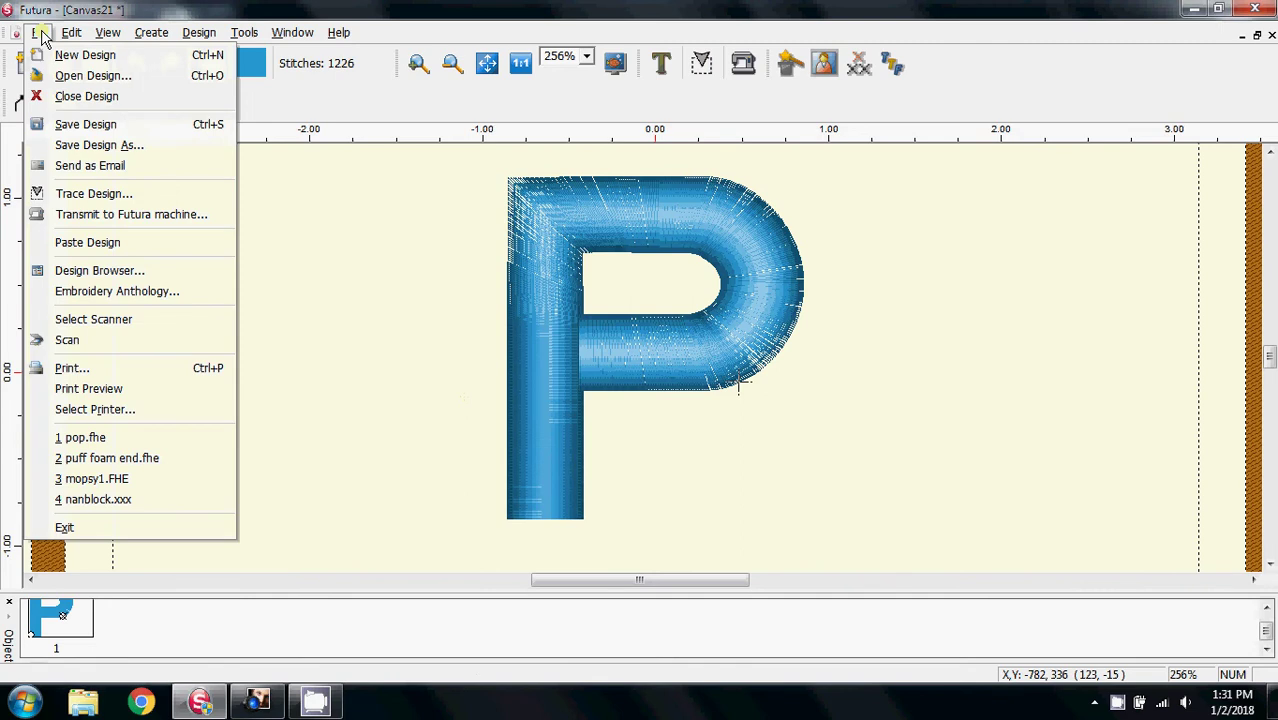
click(138, 458)
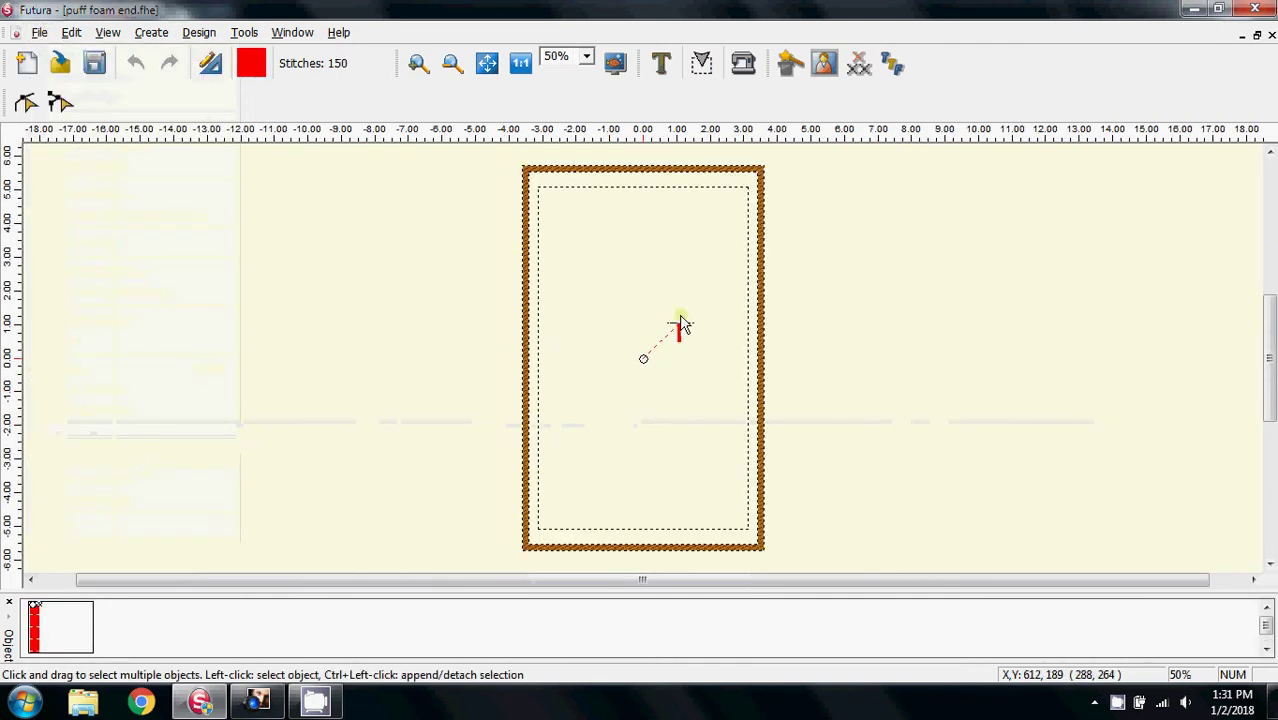
drag(650, 310, 697, 366)
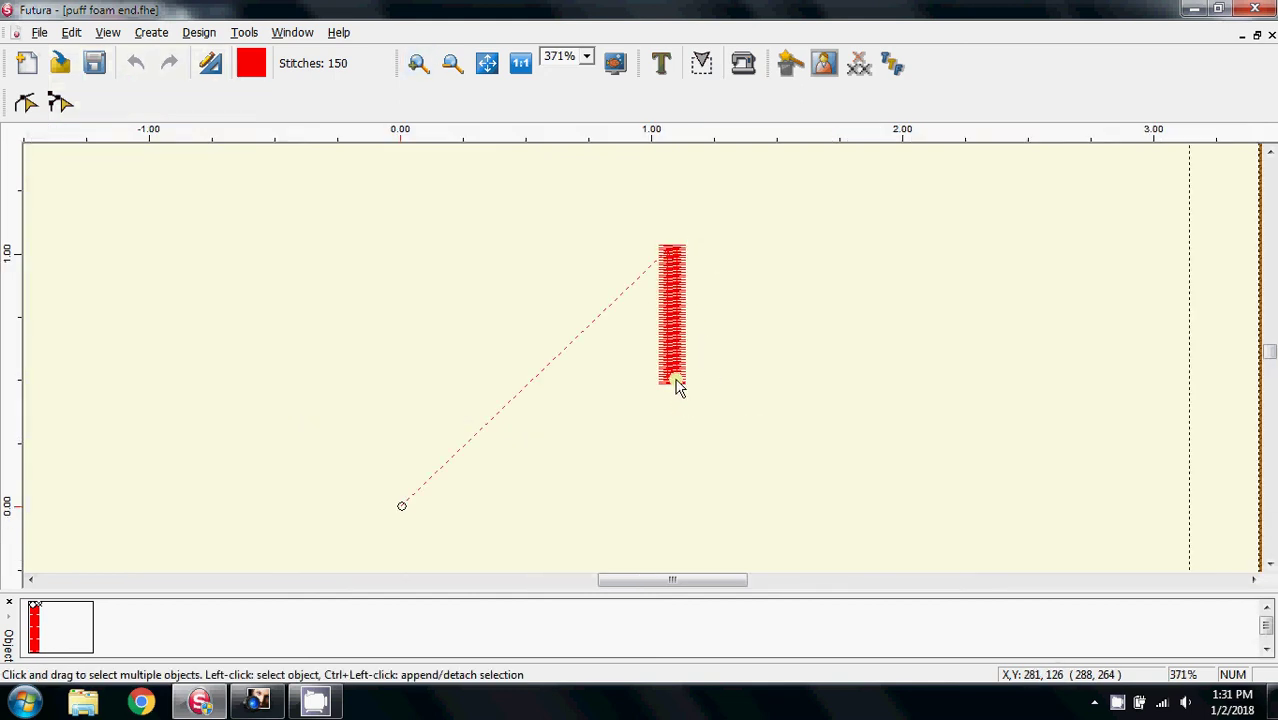
click(107, 32)
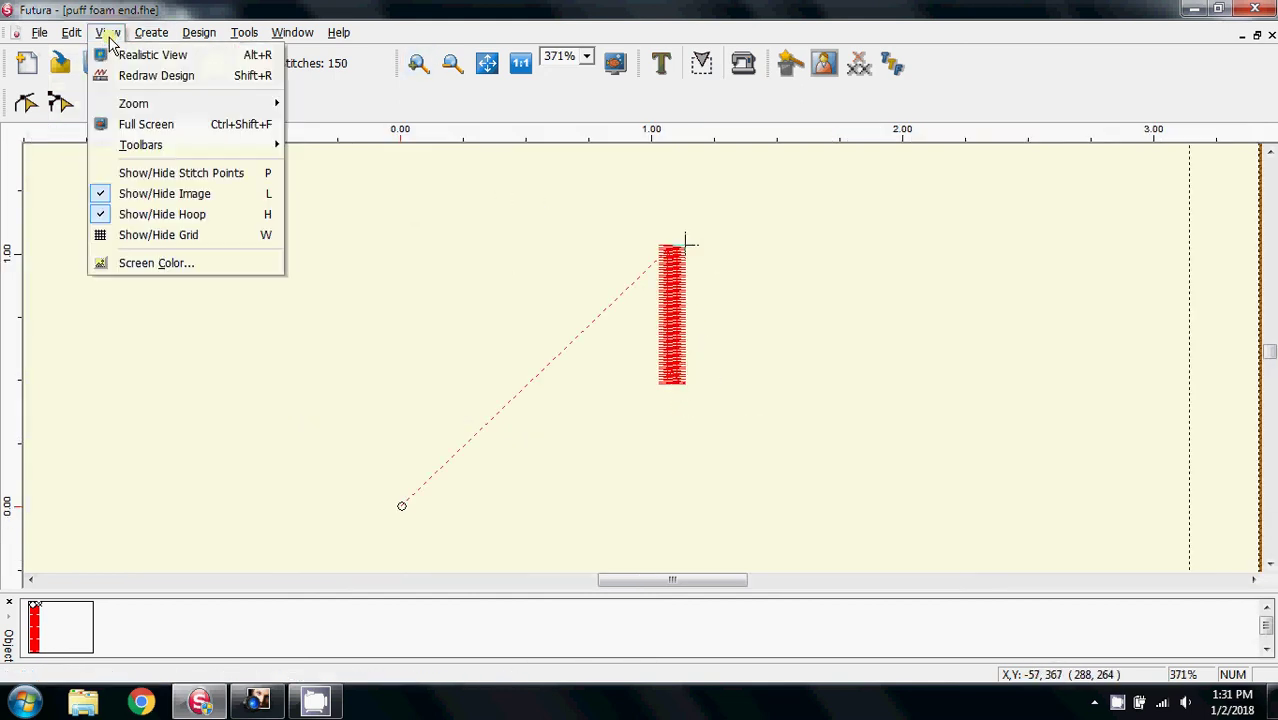
click(120, 54)
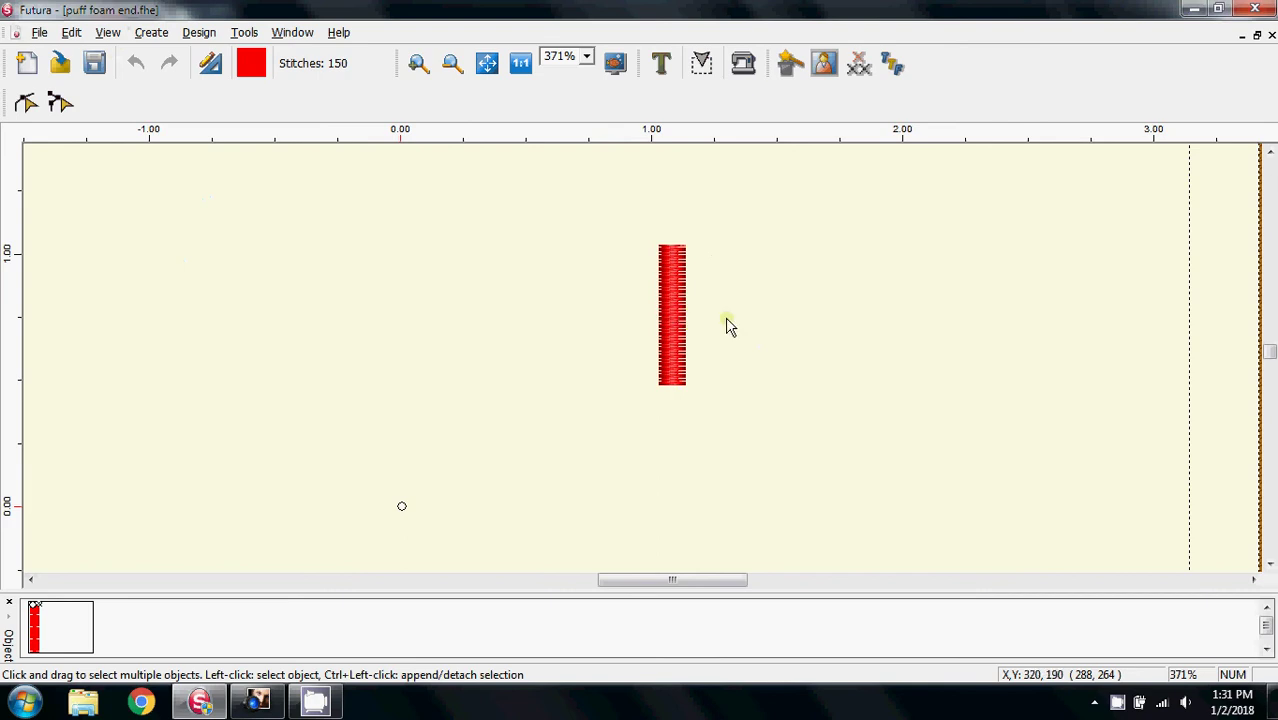
Step: Inspect the red stitch column up close, check its Embroidery Settings, and leave the outline and stitch editing modes
click(419, 63)
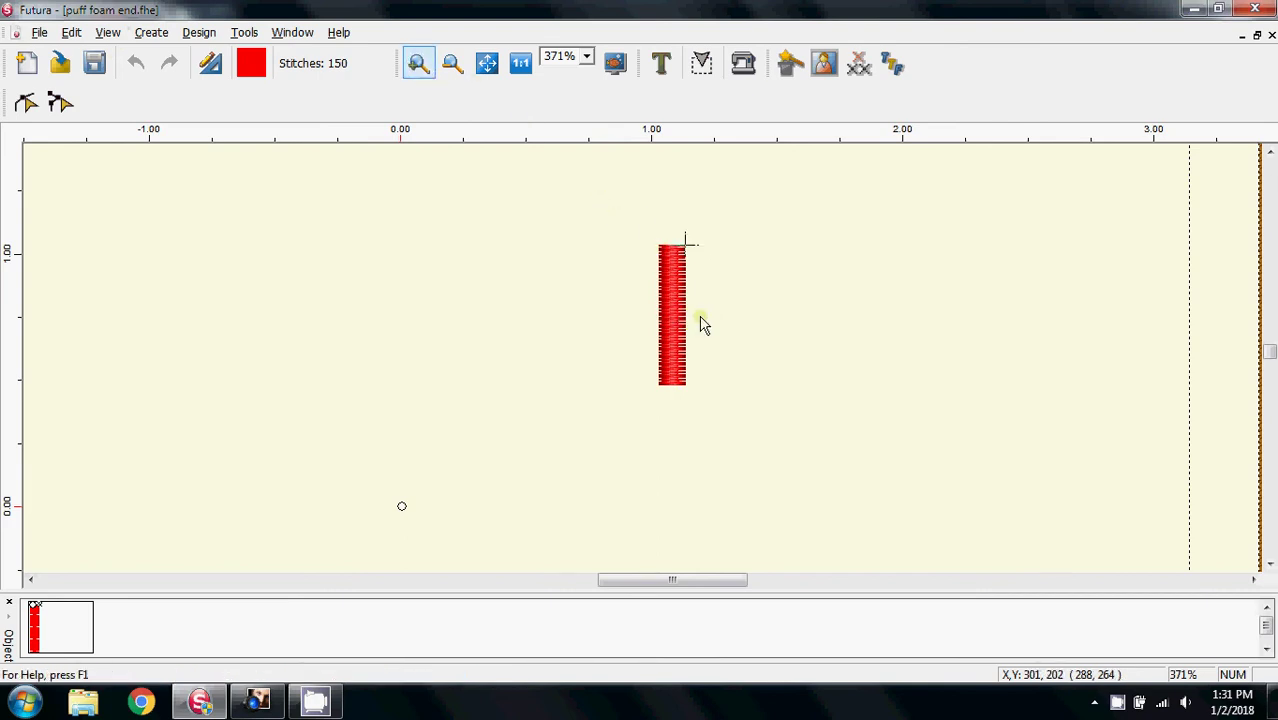
click(716, 393)
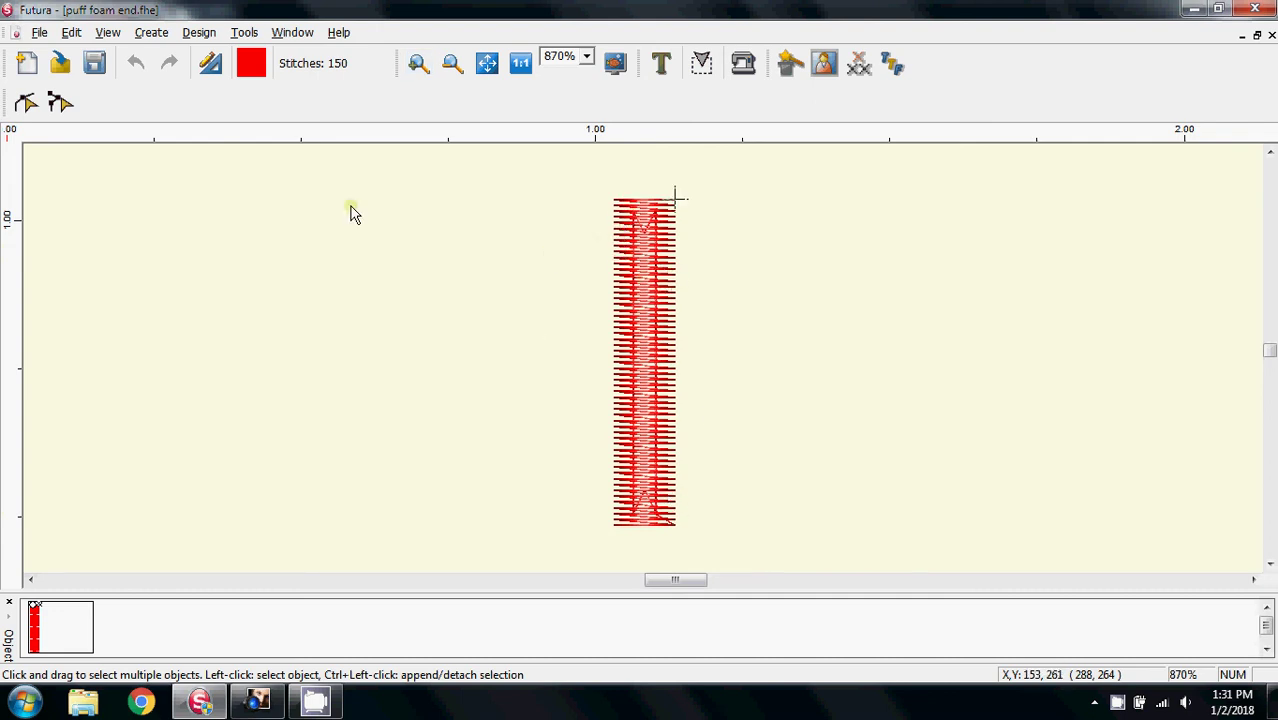
click(25, 102)
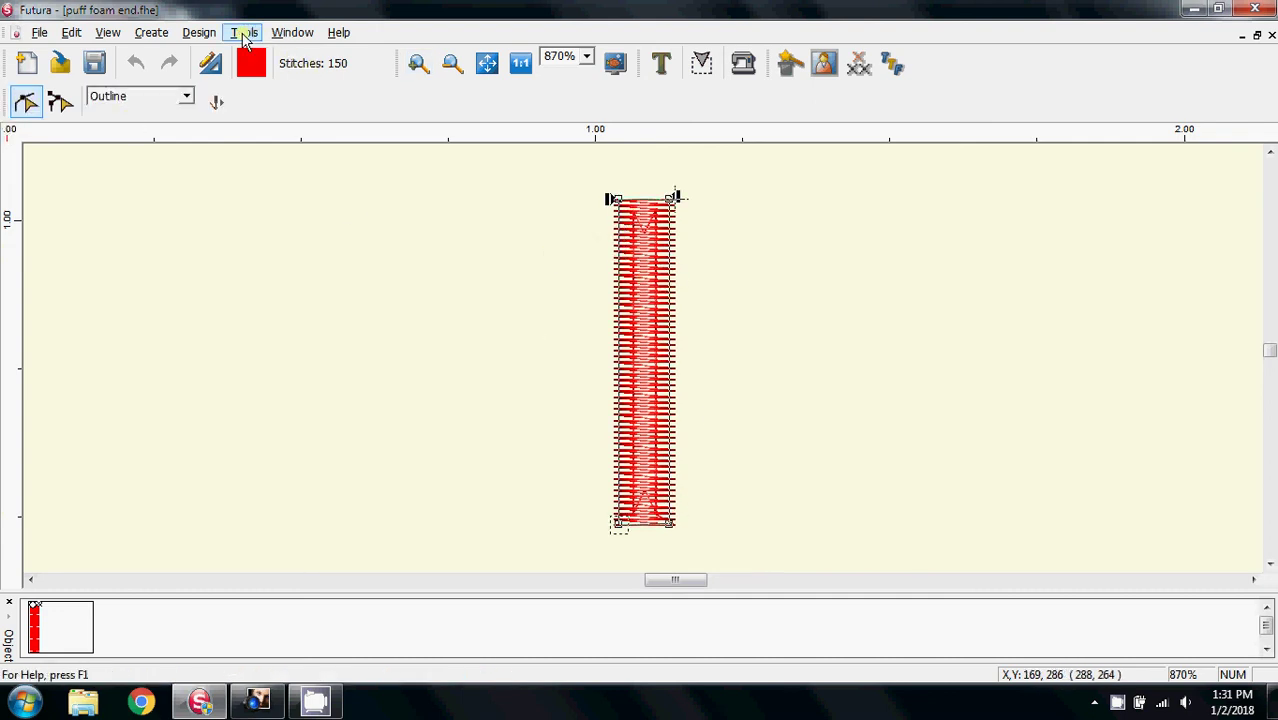
click(199, 32)
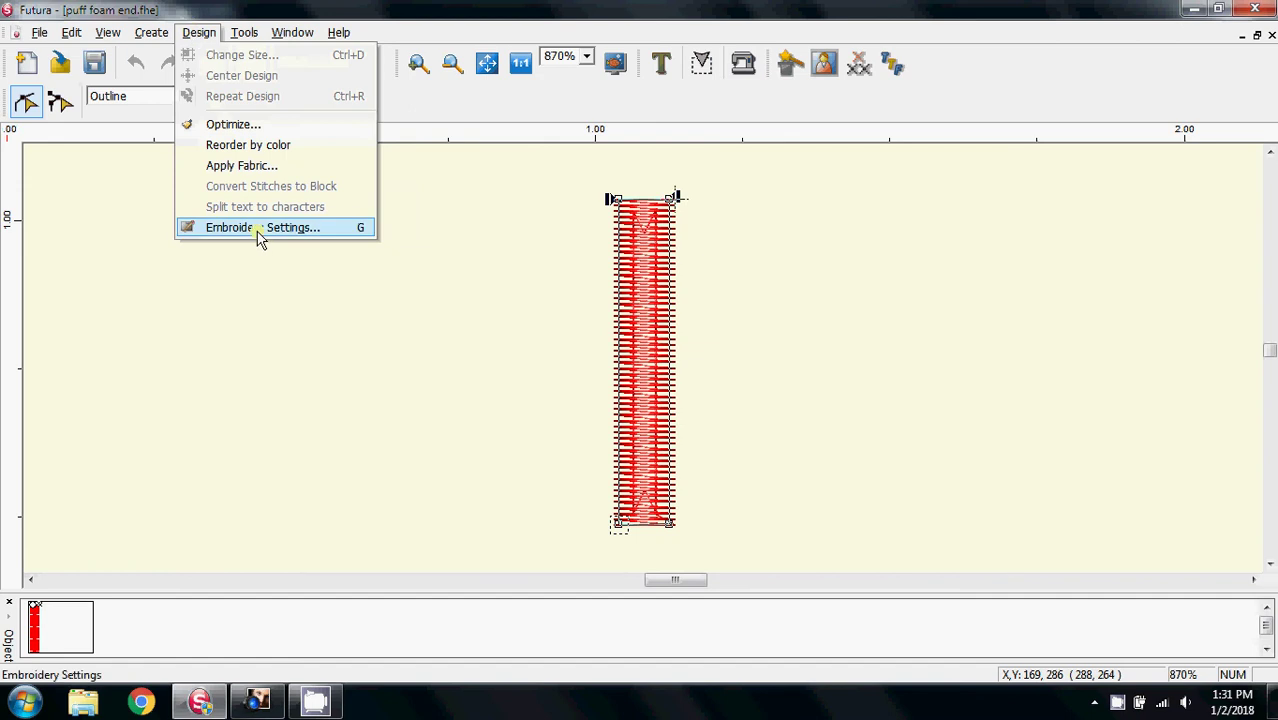
click(259, 228)
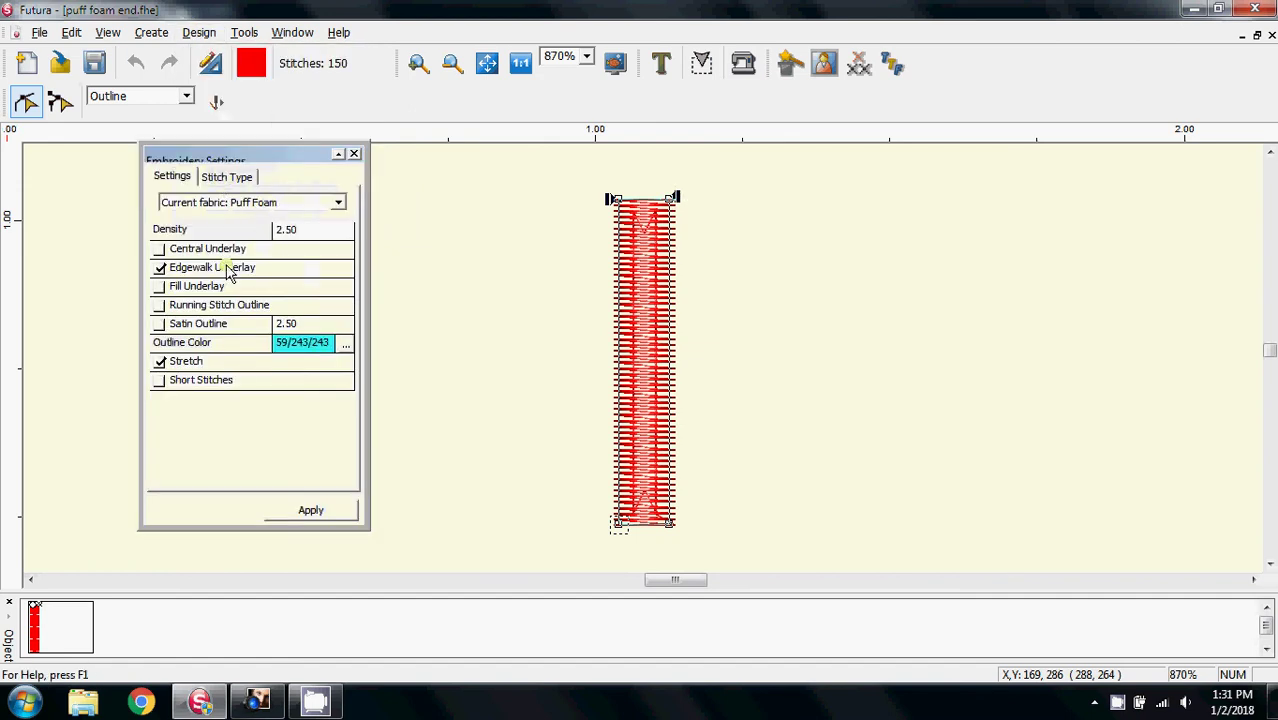
click(354, 153)
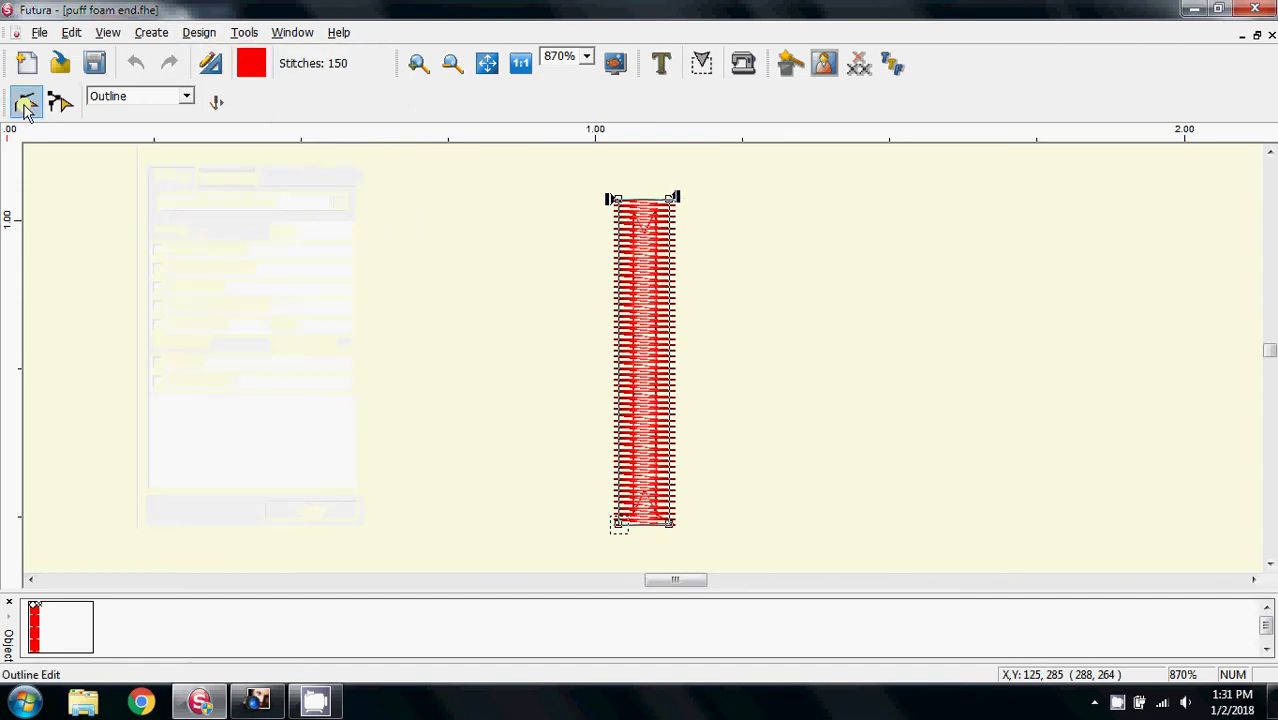
click(56, 106)
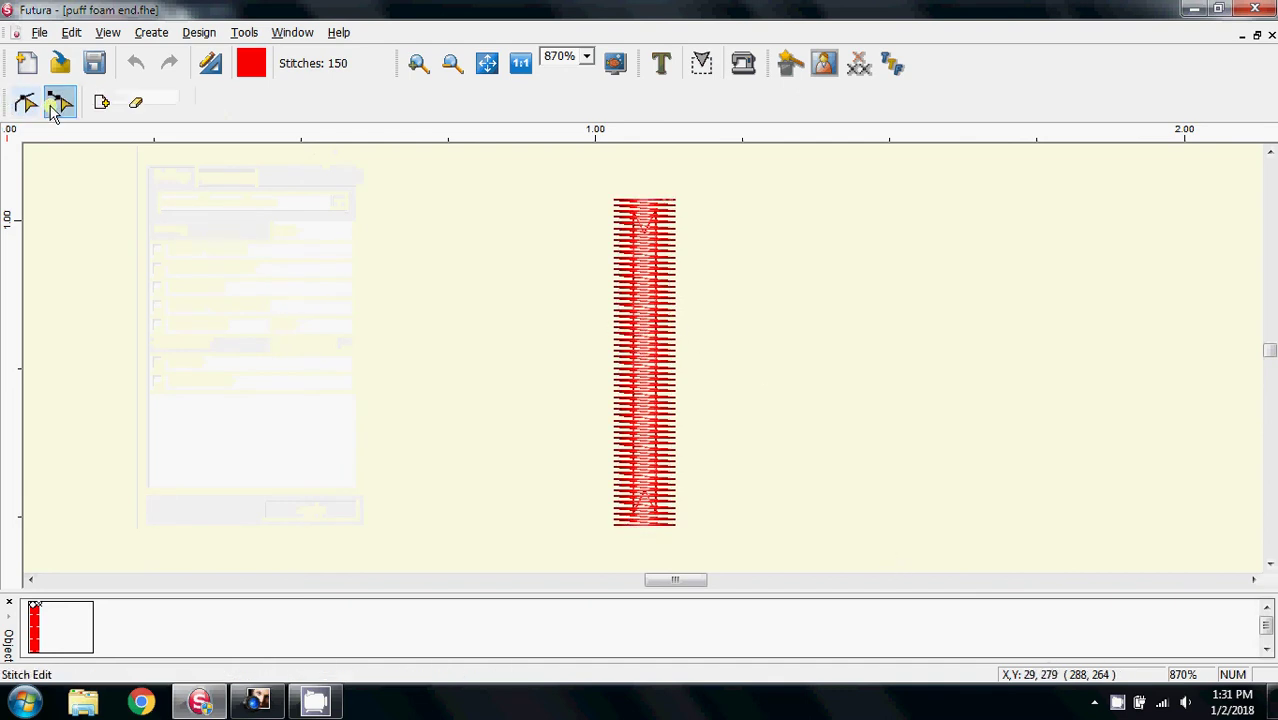
click(56, 106)
Step: Copy the red stitch column from puff foam end.fhe and switch to the Canvas21 design
click(642, 320)
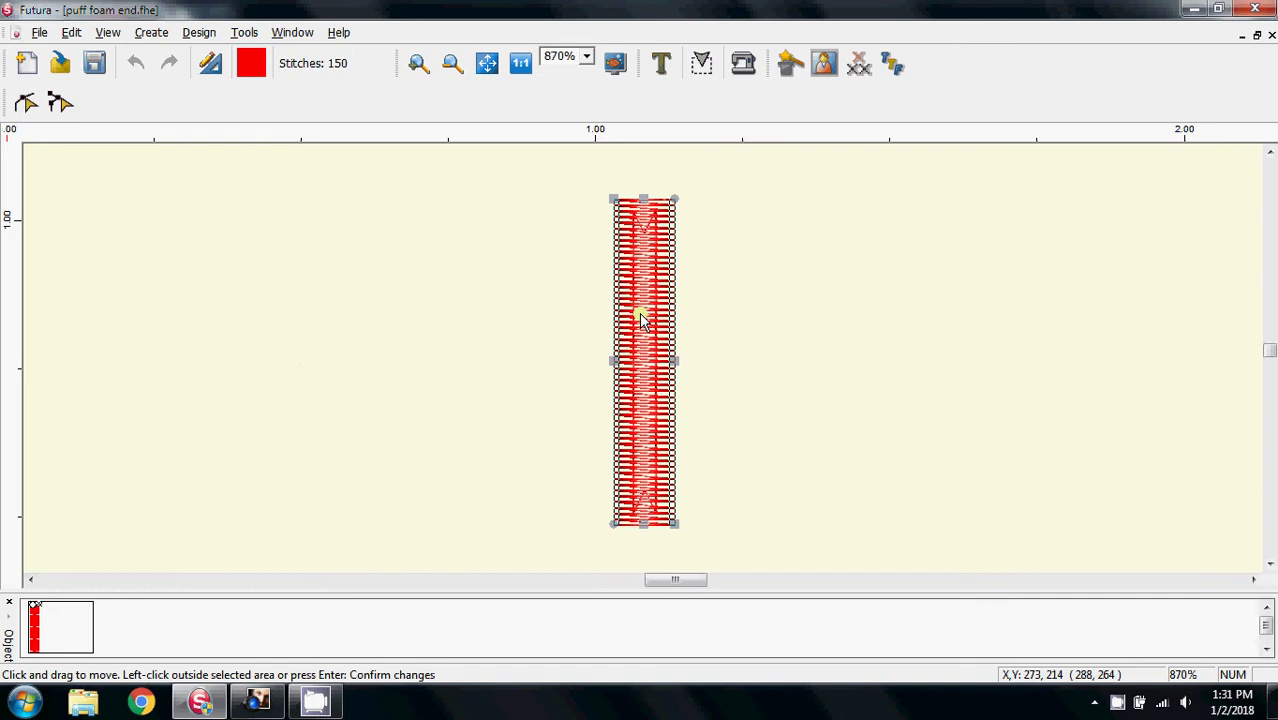
right_click(642, 320)
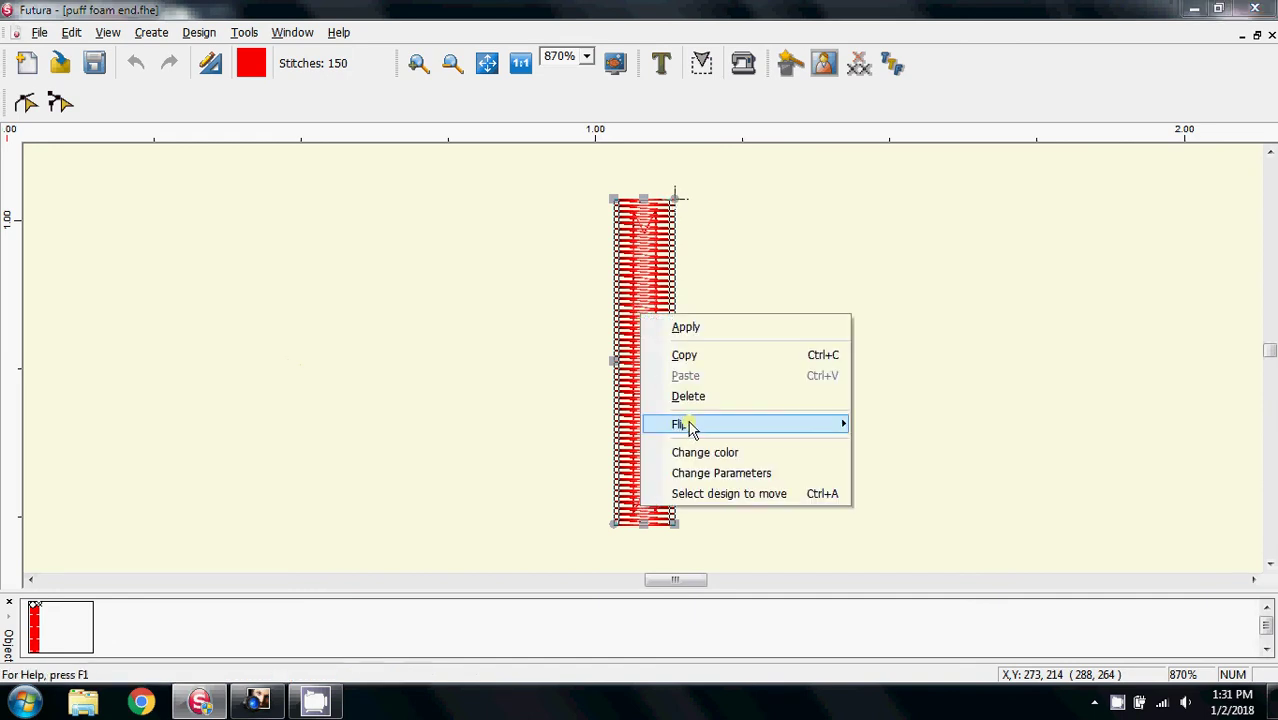
click(707, 362)
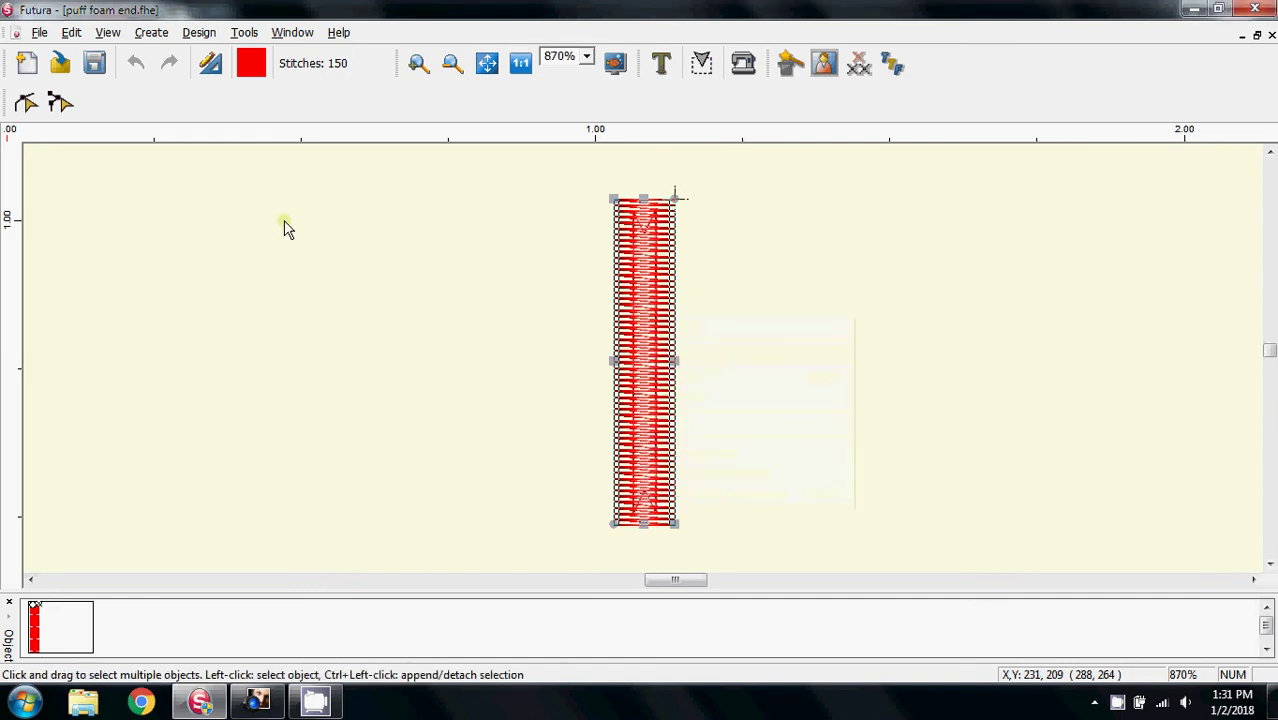
click(302, 34)
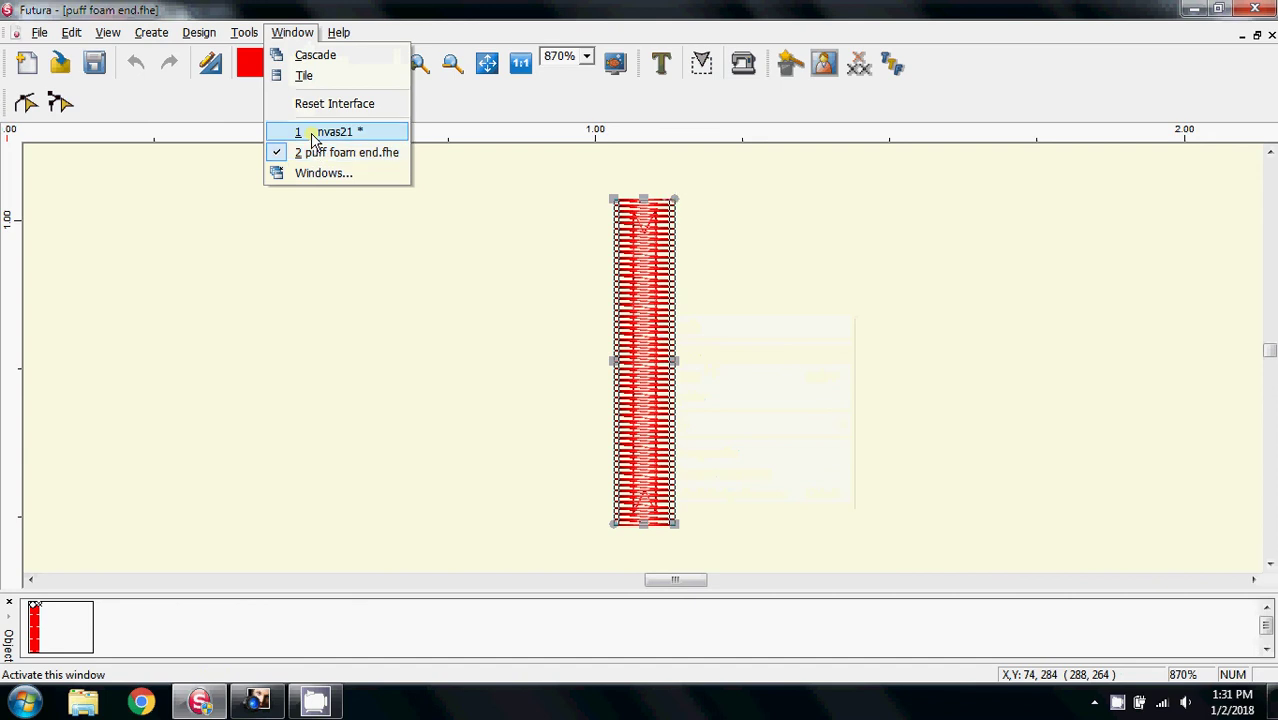
click(318, 132)
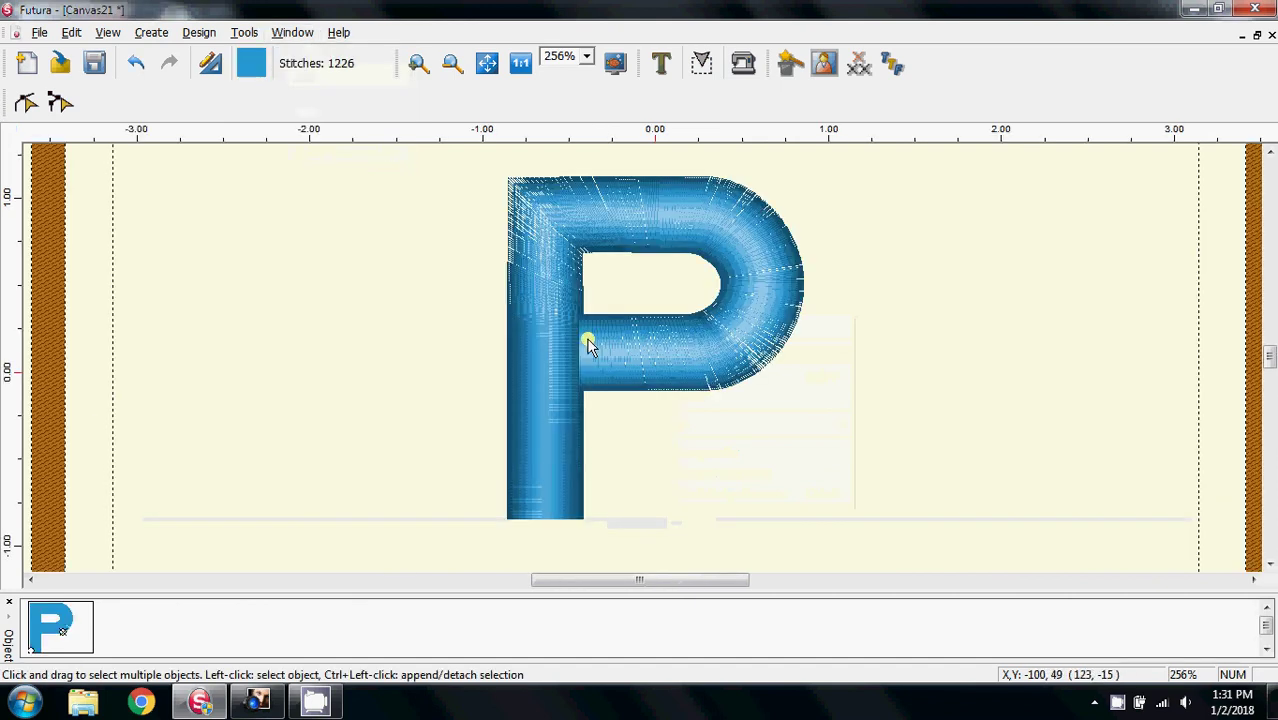
Step: Try to paste the copied column and rotate it to horizontal below the bowl of the P
right_click(910, 299)
click(978, 362)
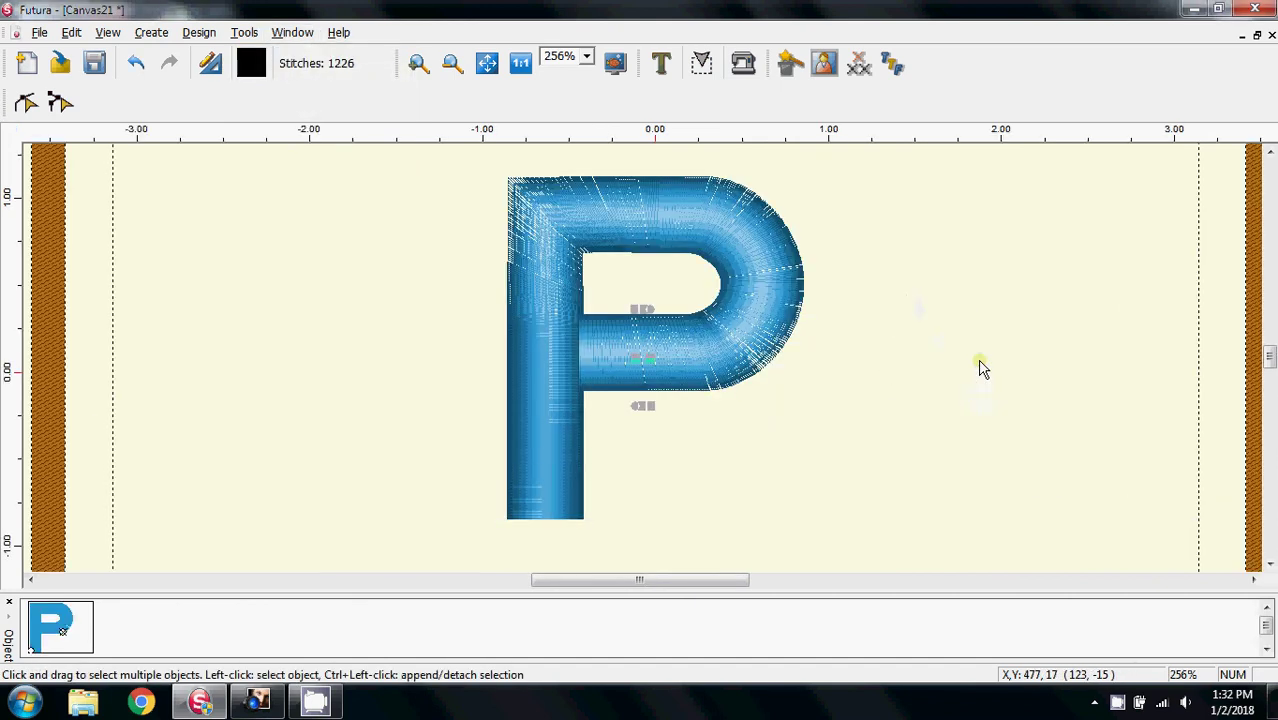
mouse_move(642, 355)
mouse_down()
mouse_move(757, 443)
mouse_move(864, 448)
mouse_move(876, 472)
mouse_up()
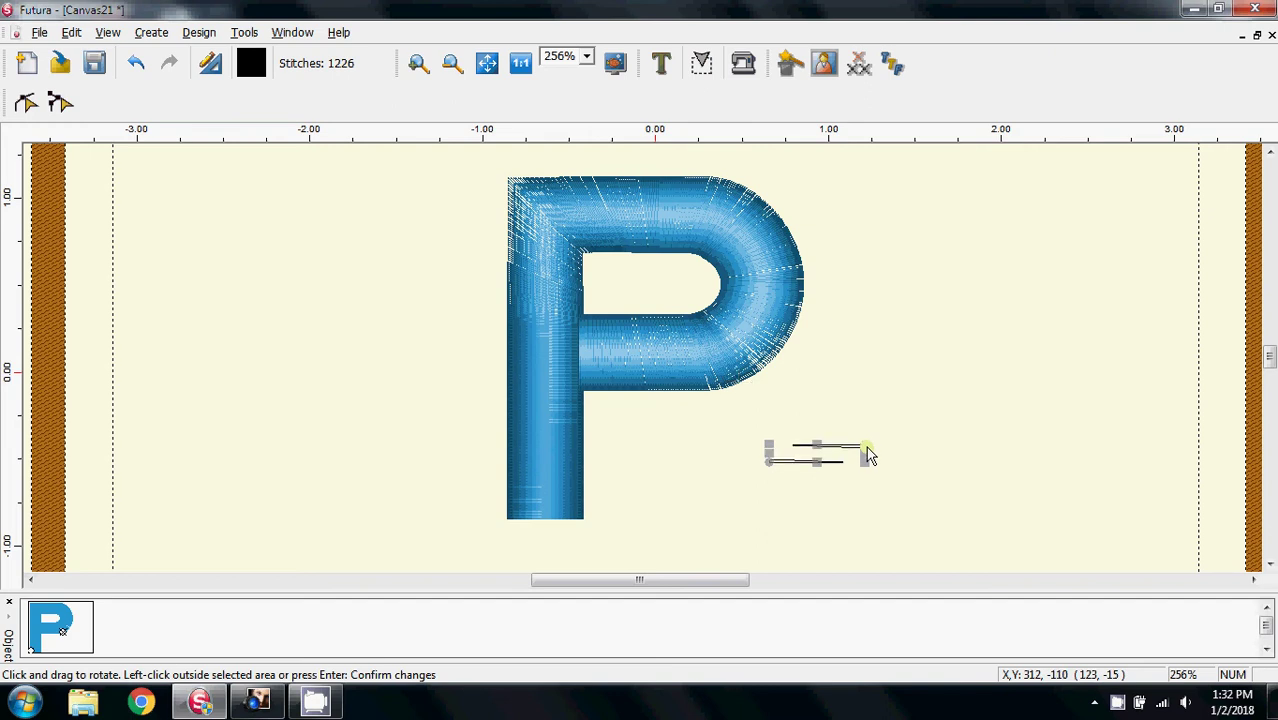
mouse_move(868, 453)
mouse_down()
mouse_move(796, 516)
mouse_move(737, 514)
mouse_move(760, 507)
mouse_up()
key(Return)
click(780, 513)
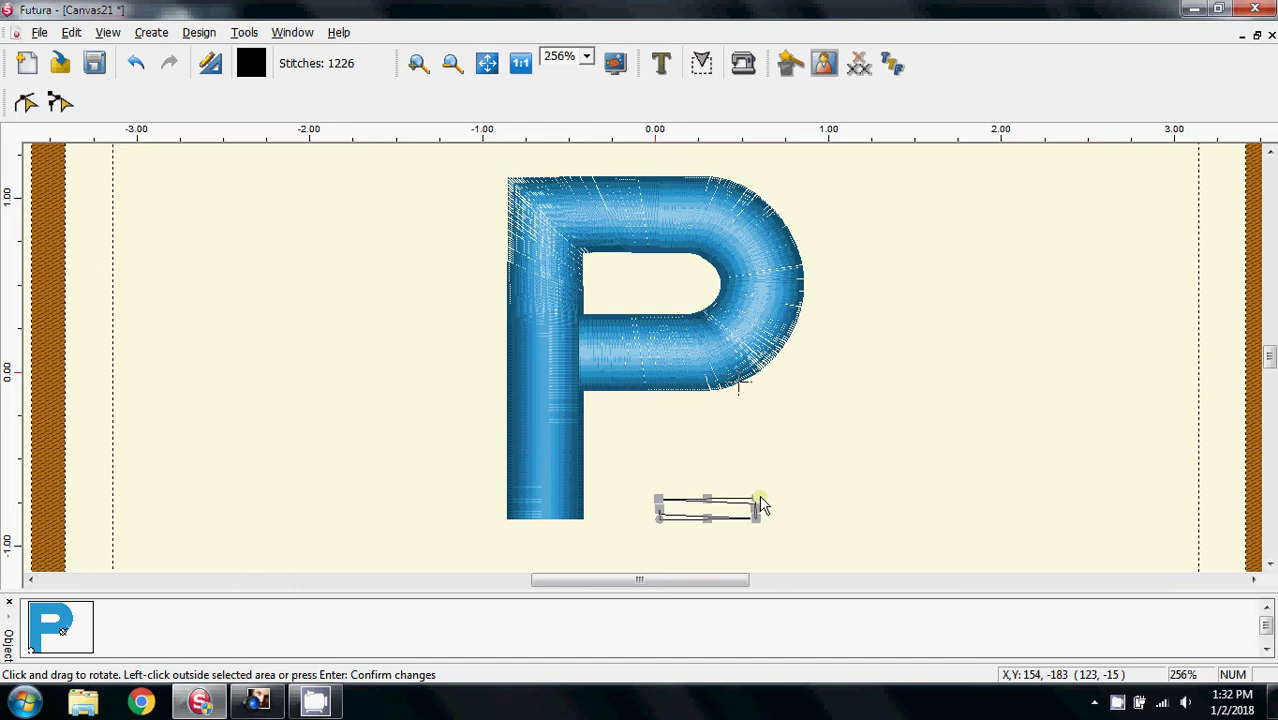
key(Return)
click(760, 505)
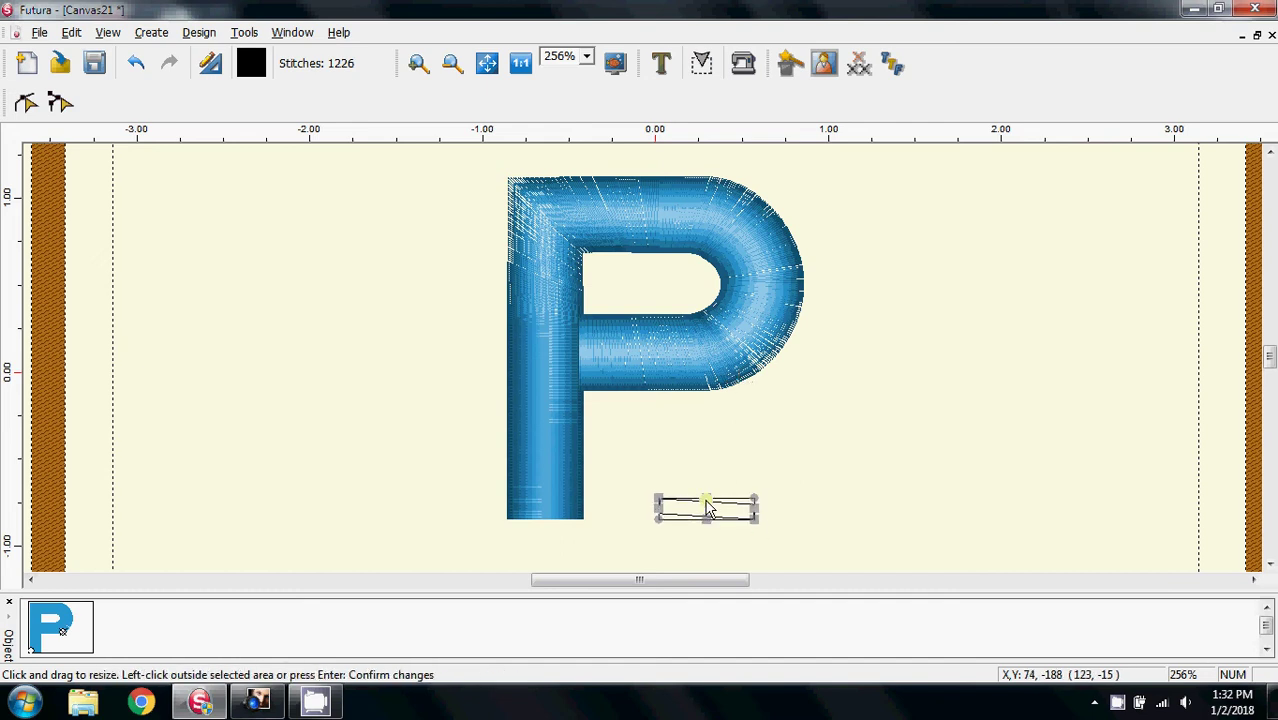
Step: Shift the rotated column toward the P's stem, inspect its shape up close, and undo the last change
drag(705, 512, 673, 515)
key(Return)
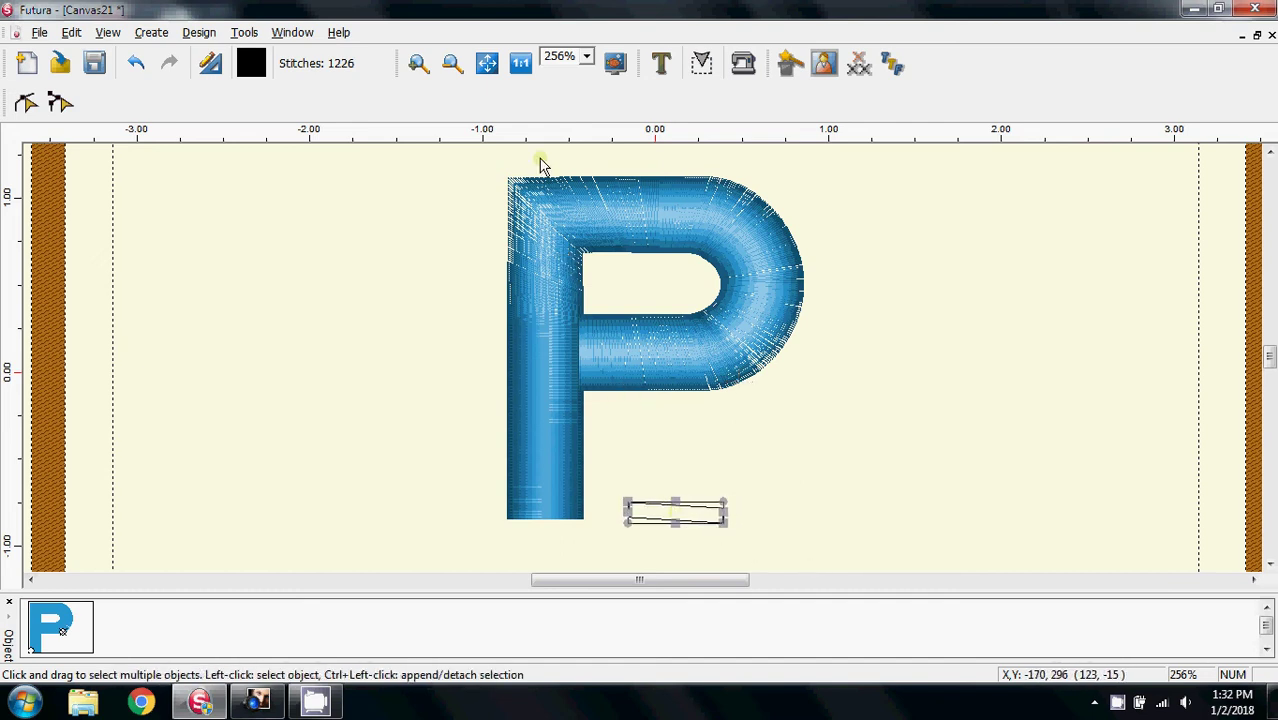
click(418, 63)
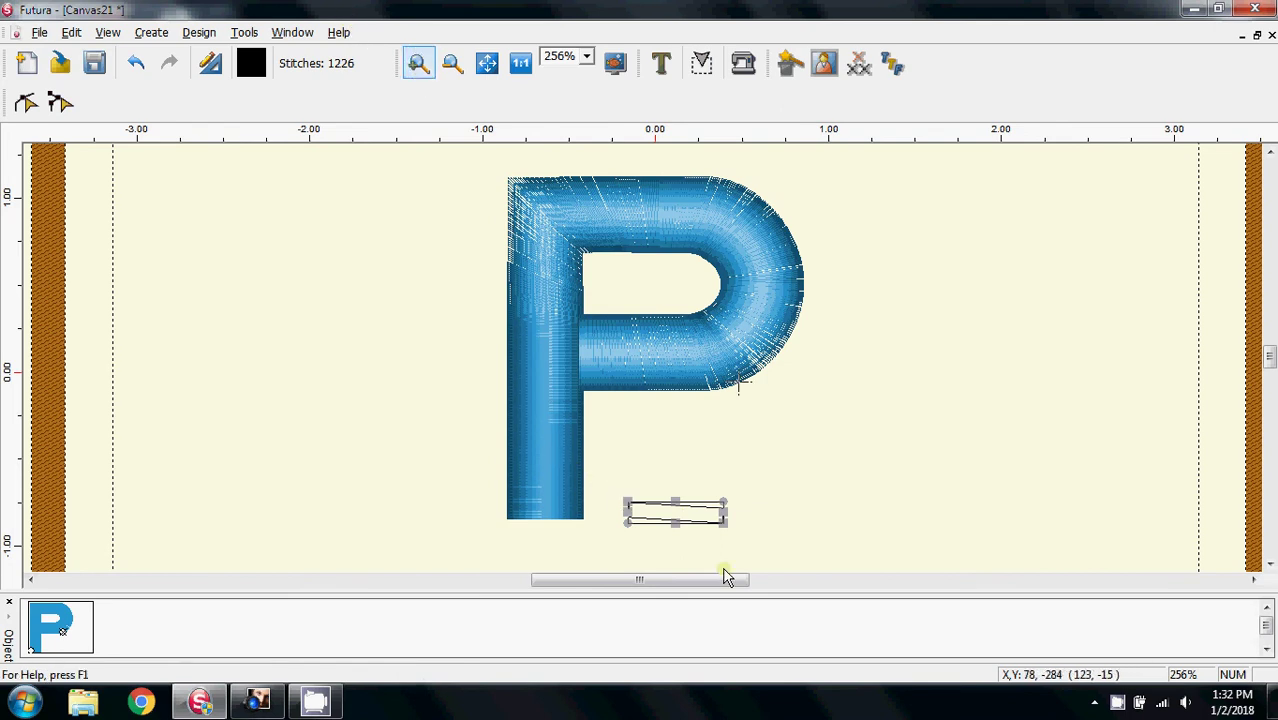
drag(605, 481, 765, 562)
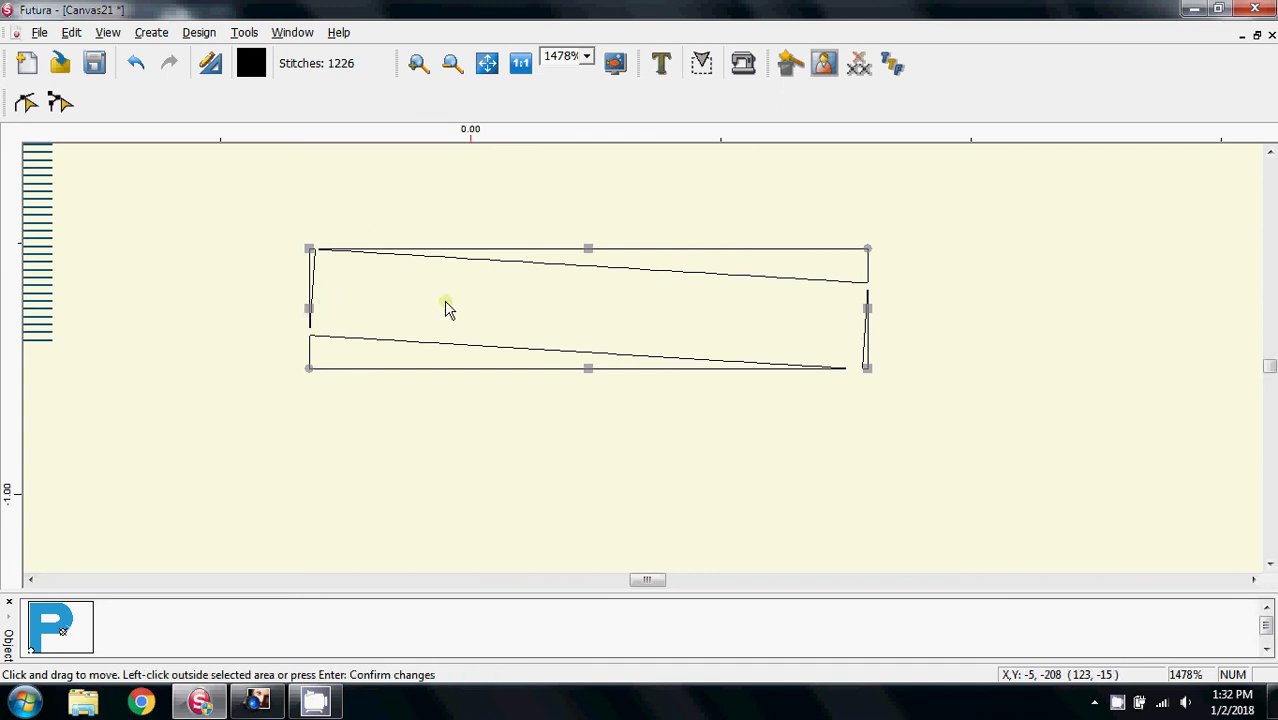
click(136, 63)
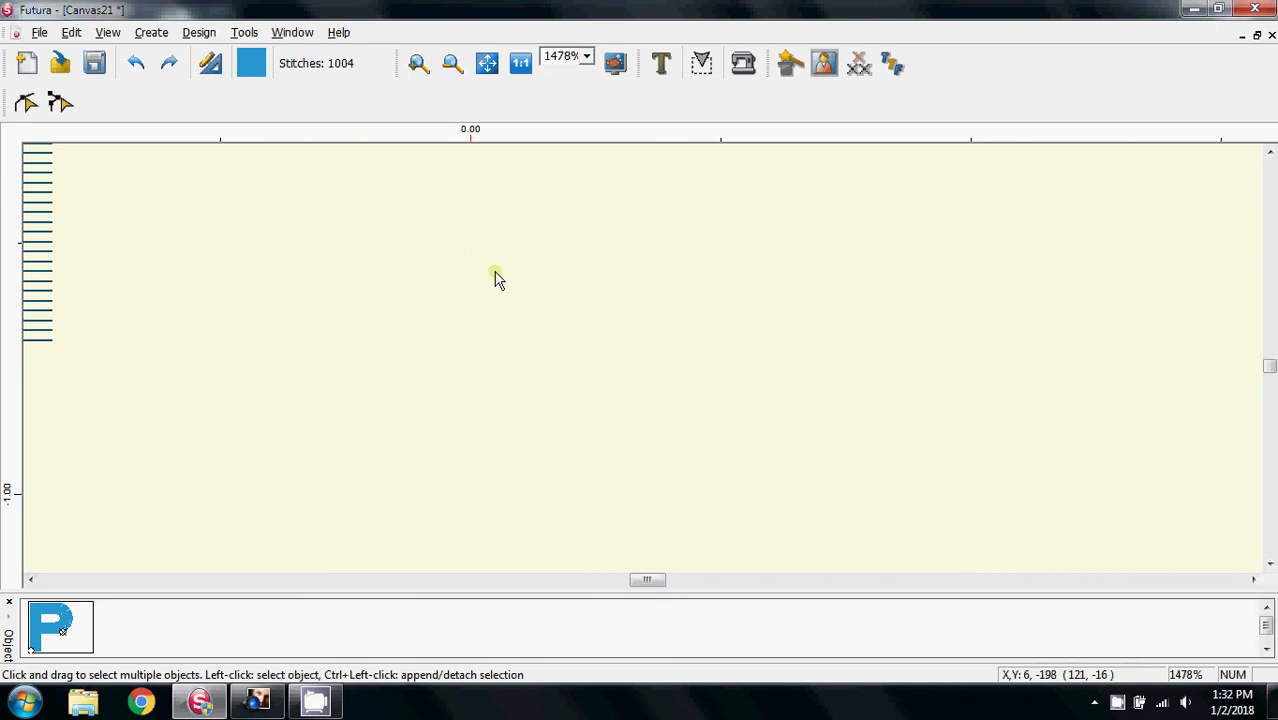
Step: Paste the copied stitch column again and rotate it to horizontal beside the lower end of the P's stem
click(520, 63)
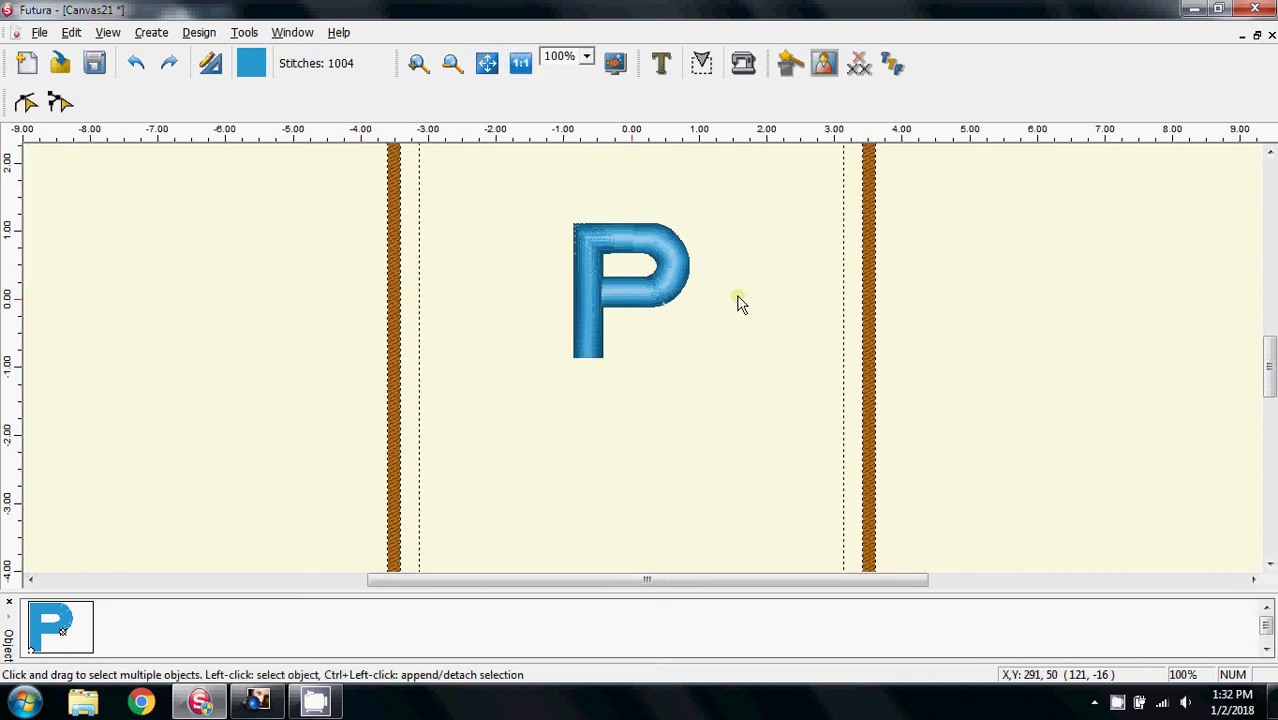
right_click(735, 337)
click(800, 398)
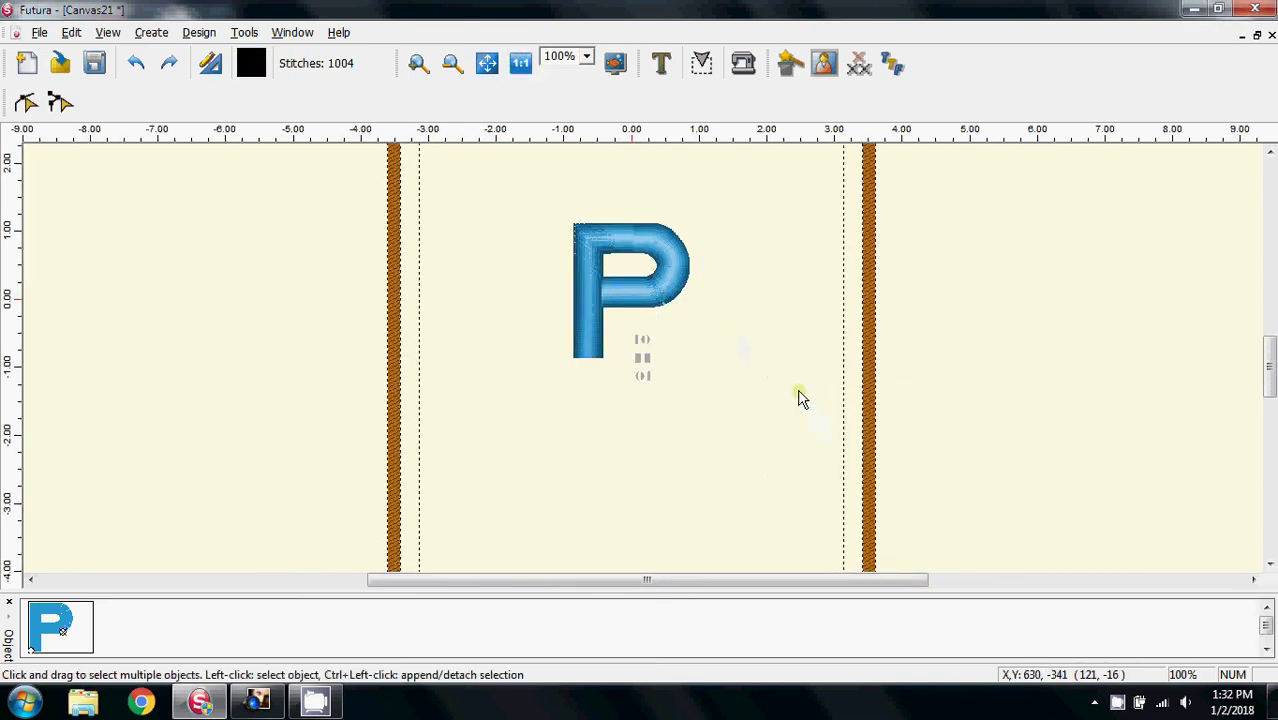
click(419, 65)
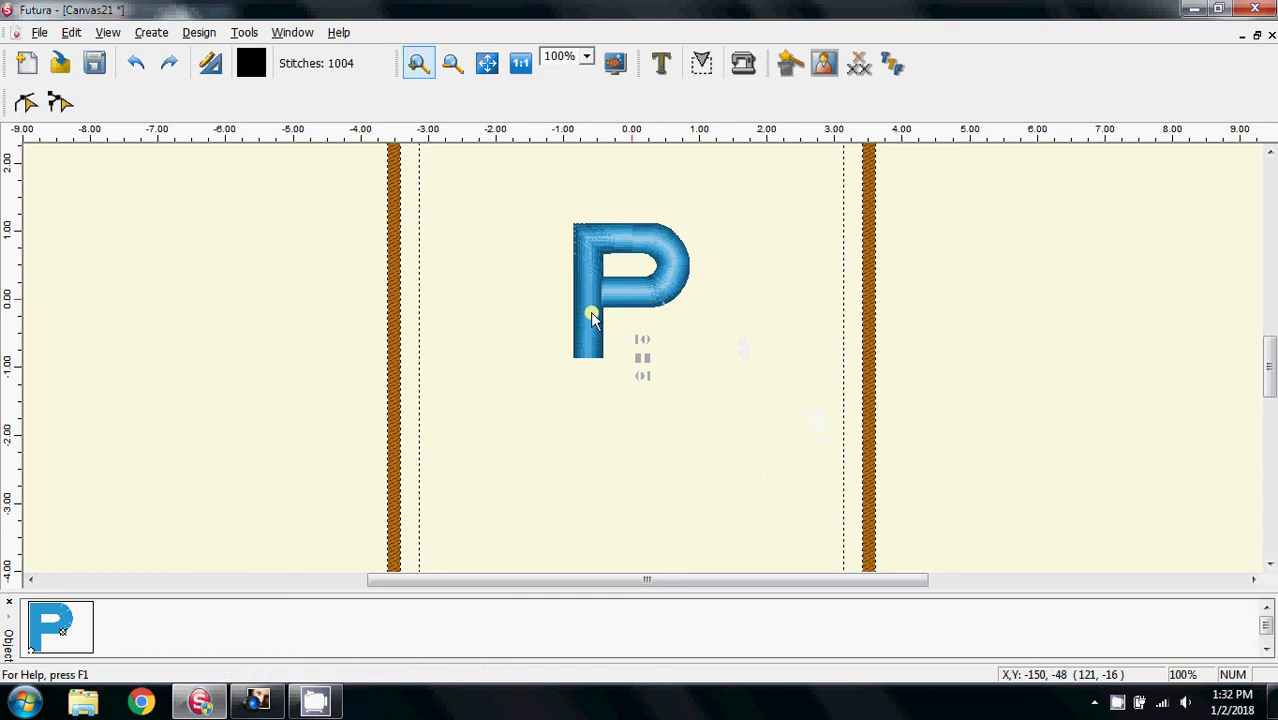
drag(613, 317, 700, 409)
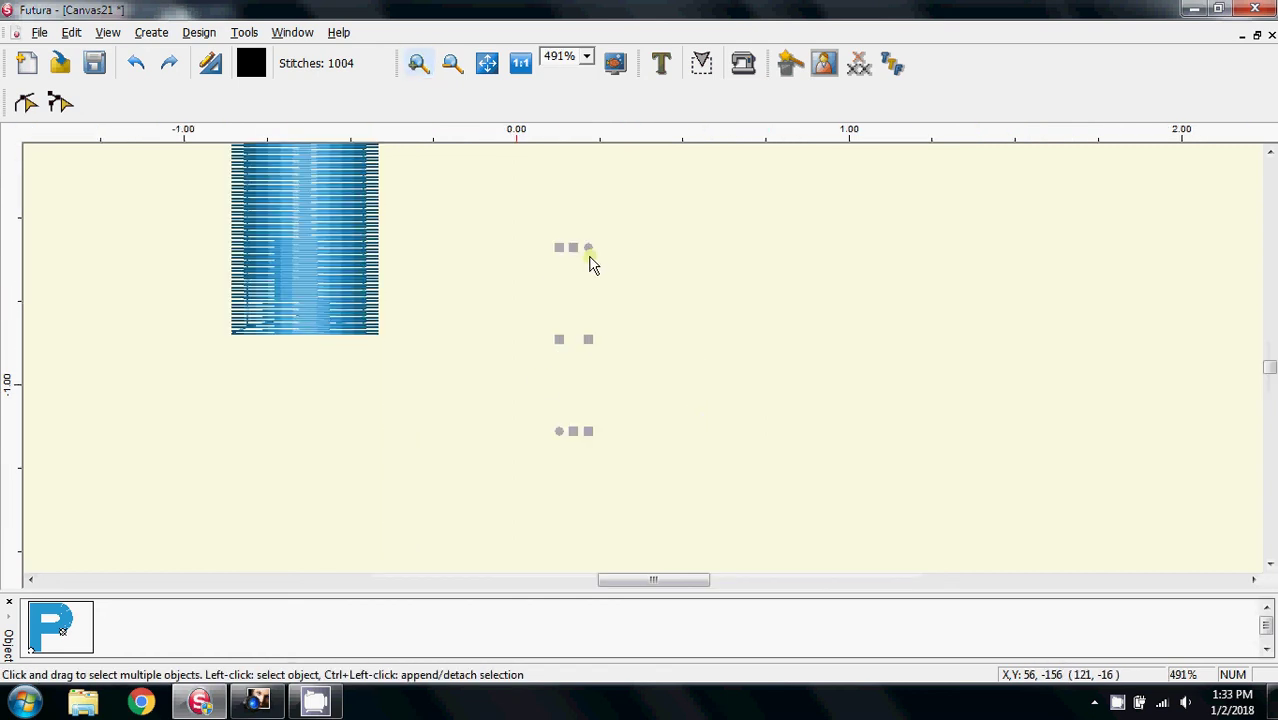
click(590, 258)
drag(590, 257, 659, 357)
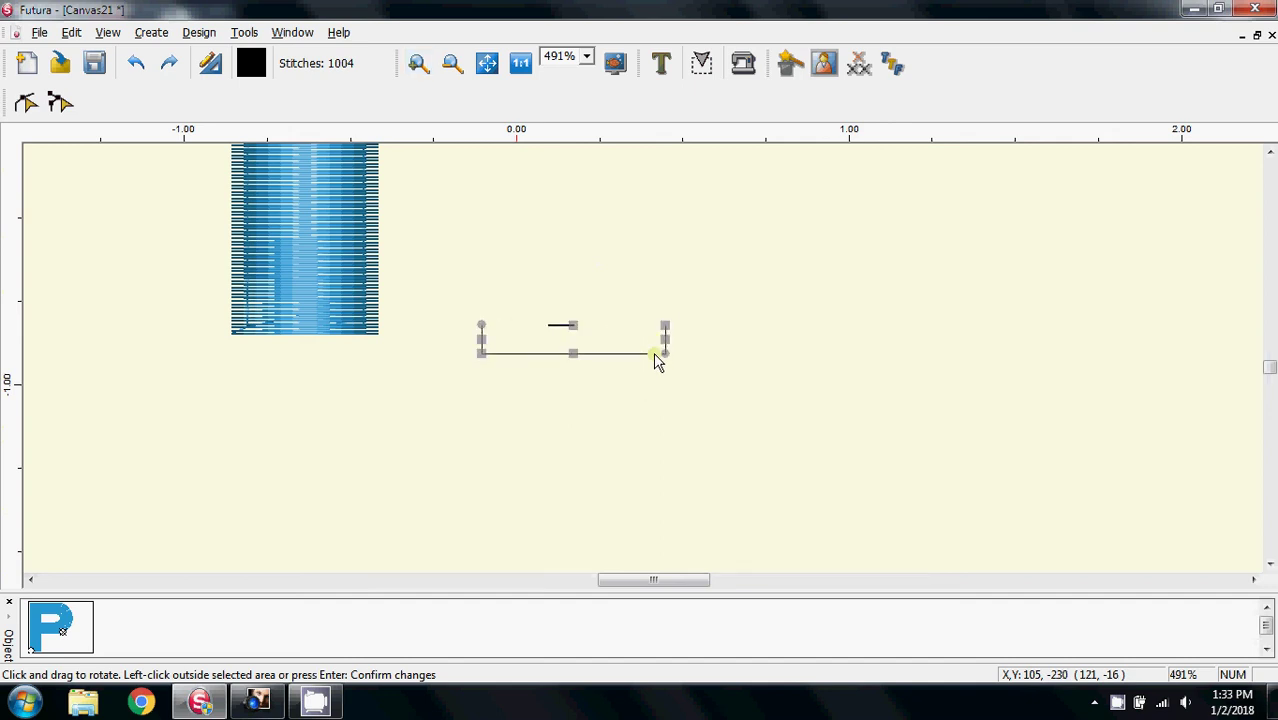
click(653, 352)
click(668, 352)
click(670, 352)
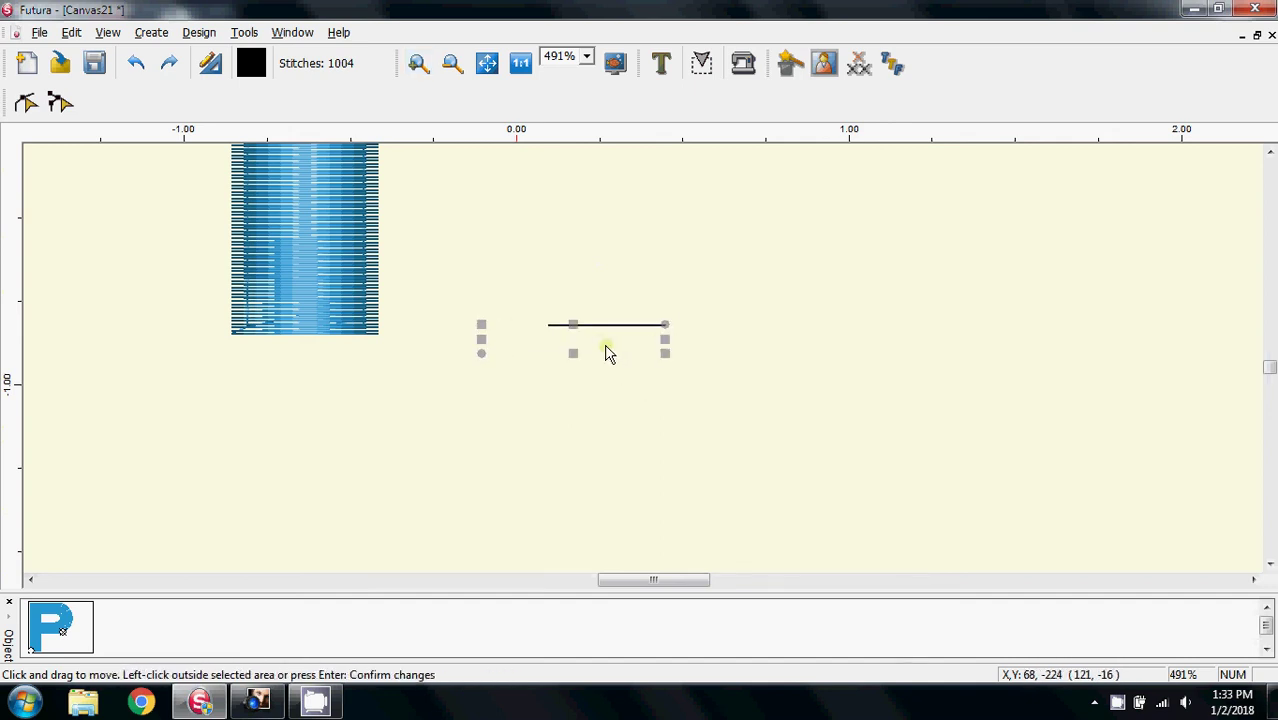
Step: Move the horizontal column onto the P's stem so that it lies across the stem's lower end
drag(608, 351, 334, 314)
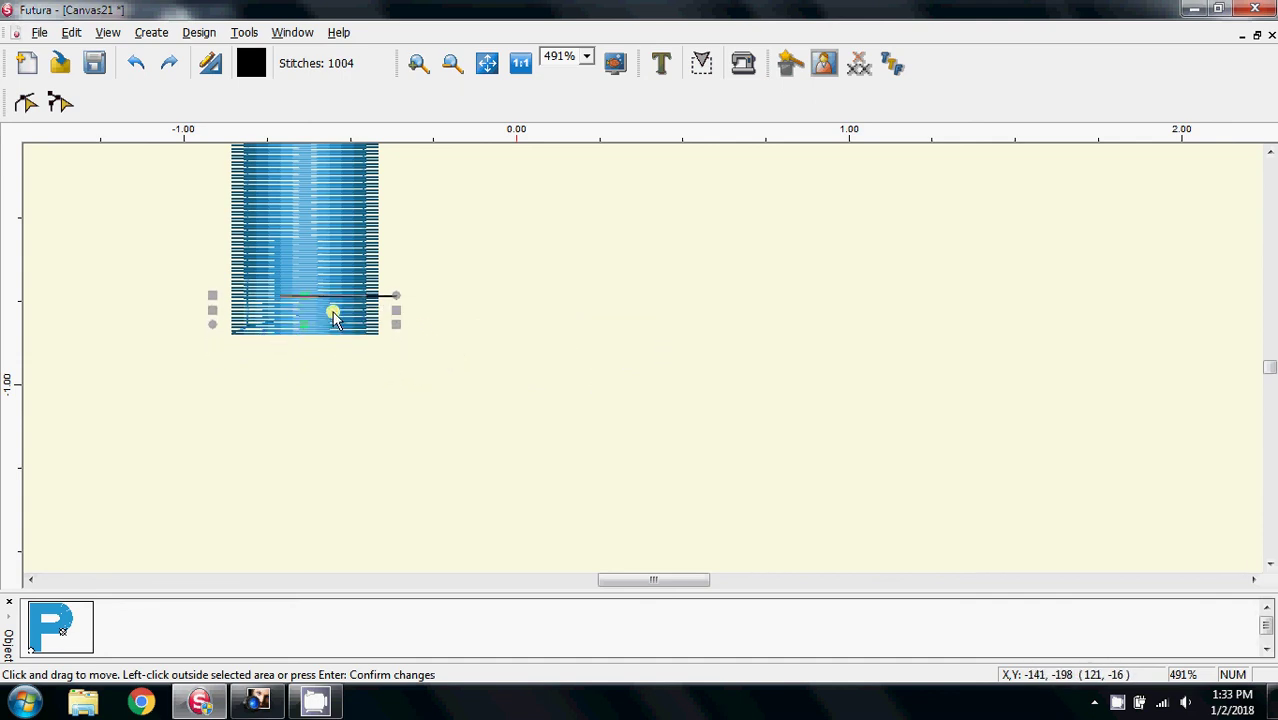
key(Return)
click(426, 72)
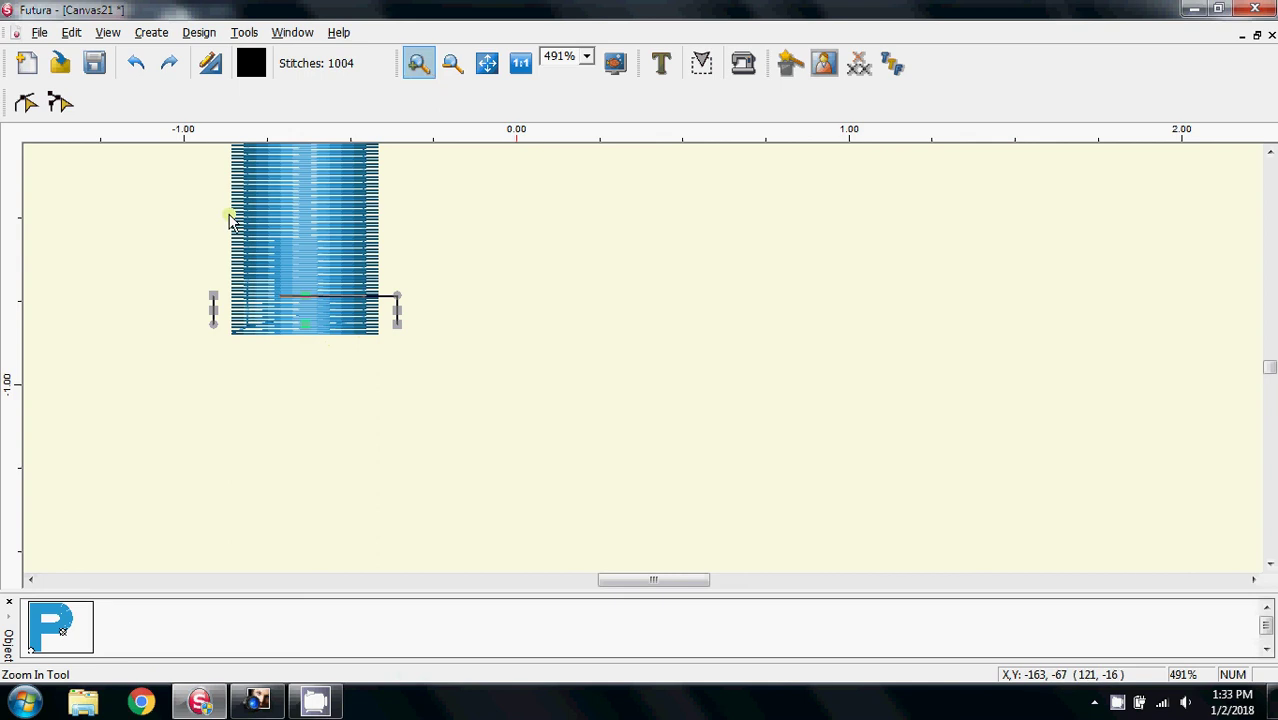
drag(163, 245, 467, 384)
click(619, 349)
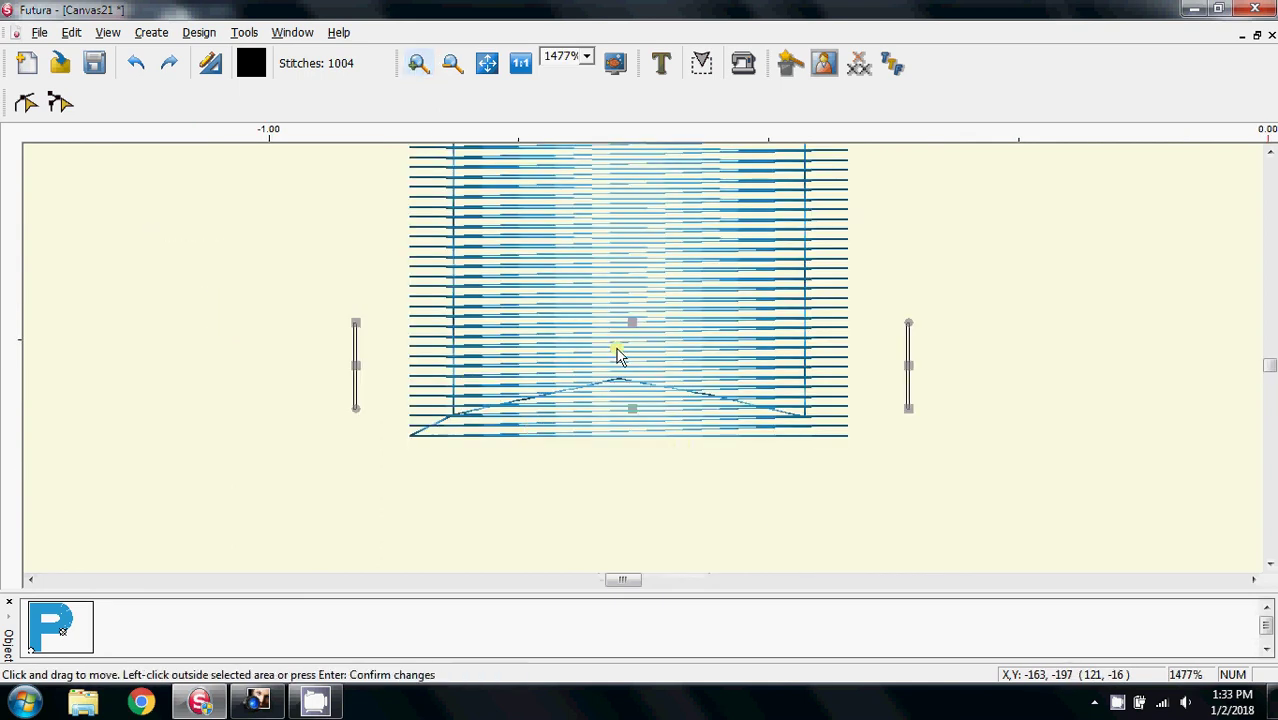
drag(638, 366, 635, 383)
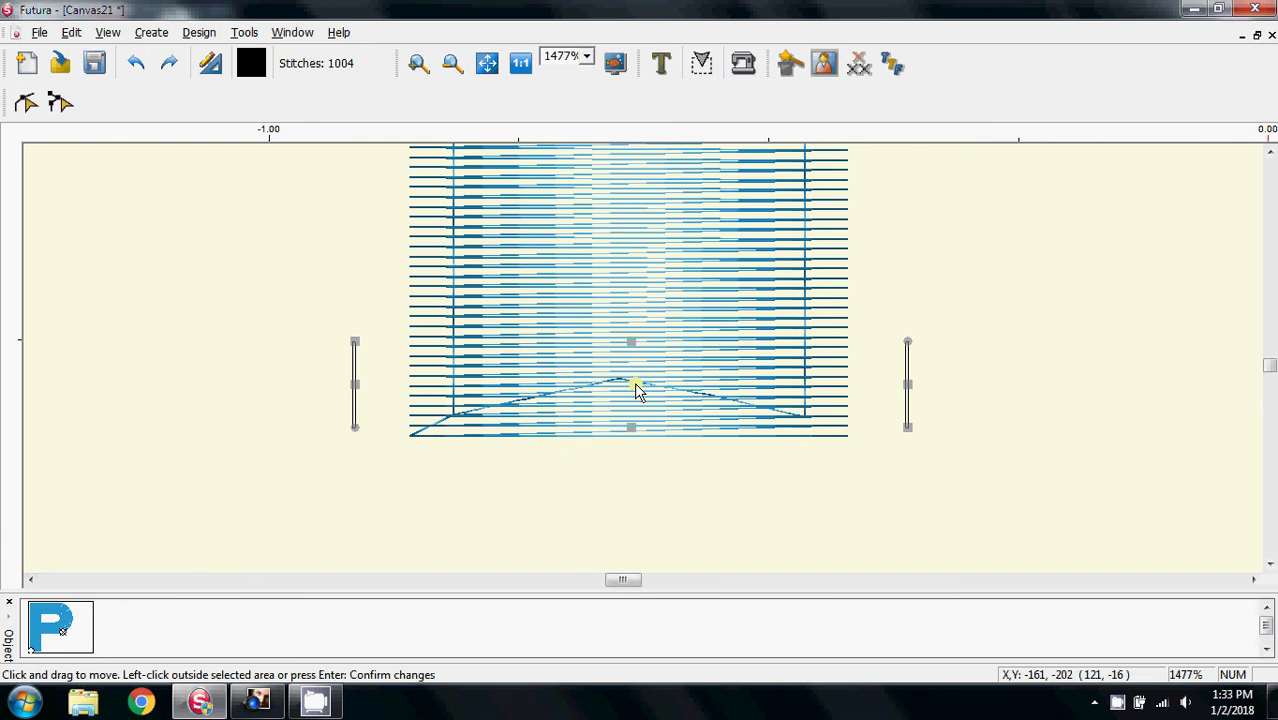
Step: Narrow the column from both ends to sit just inside the stem's edges, and apply it as the end cap
drag(358, 390, 431, 396)
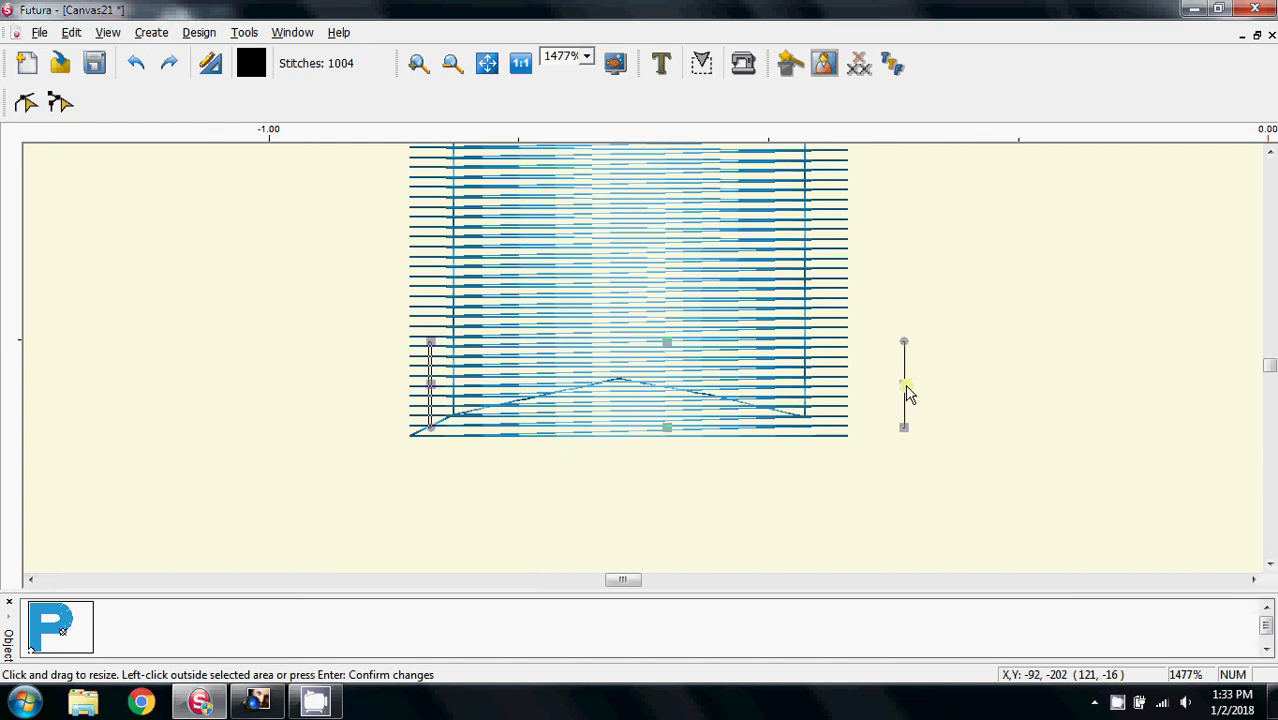
drag(905, 386, 838, 390)
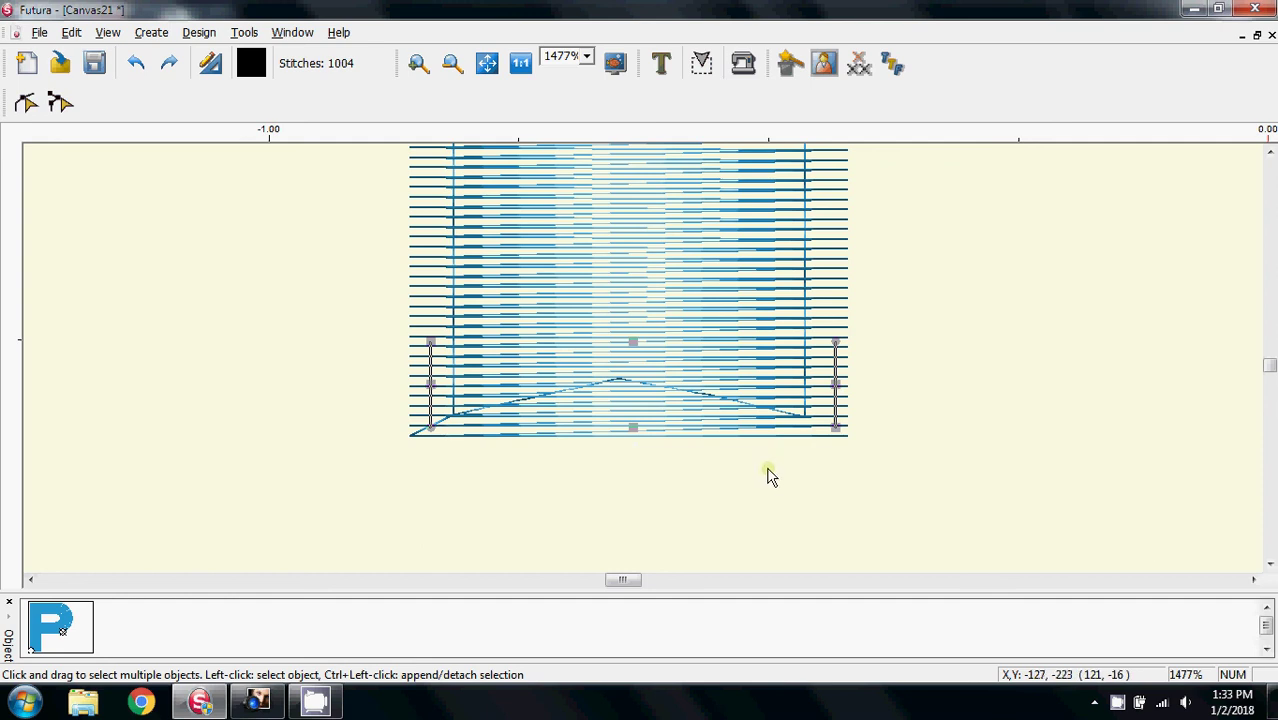
key(Return)
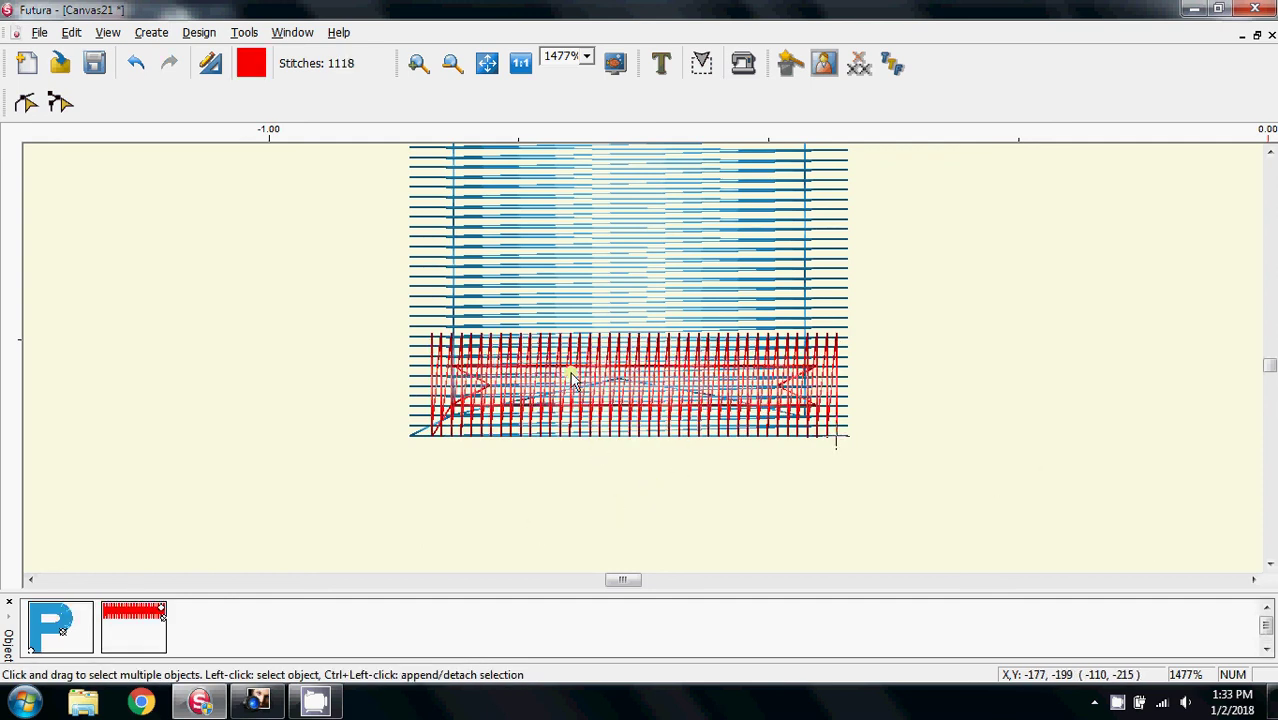
Step: Reorder the blue letter P to the end of the design so that it stitches after the red end cap
click(487, 66)
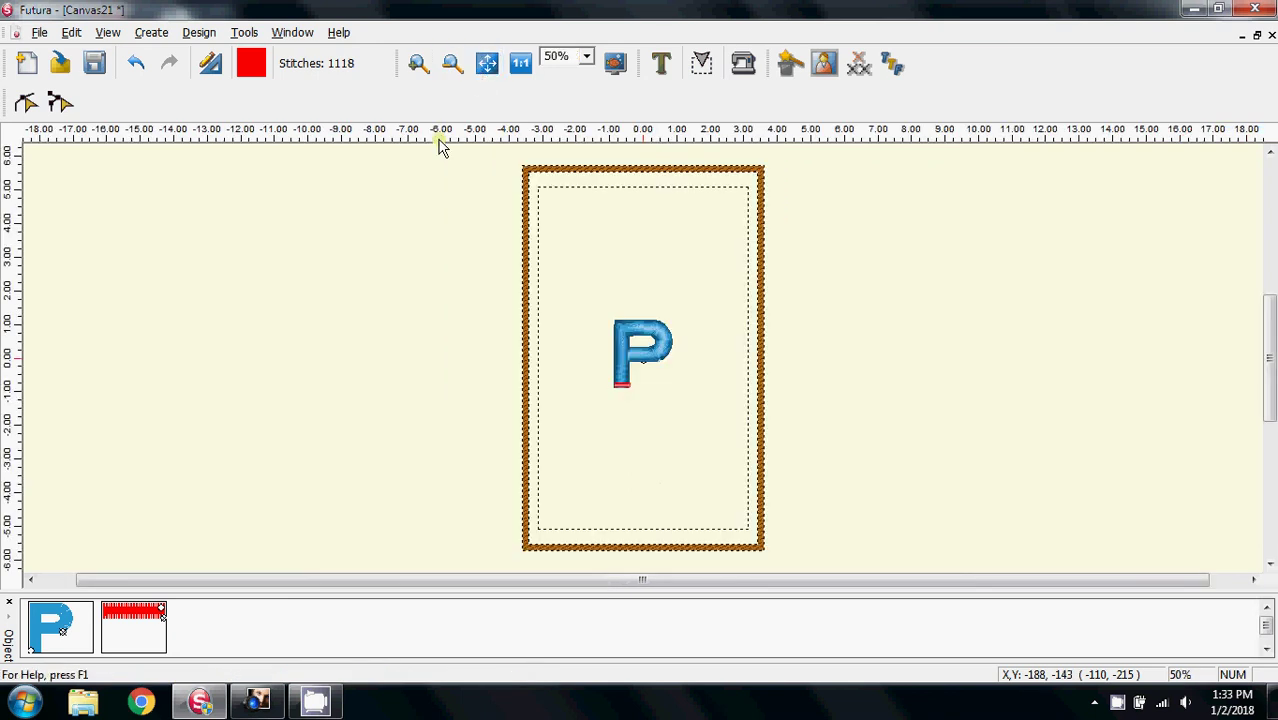
click(417, 66)
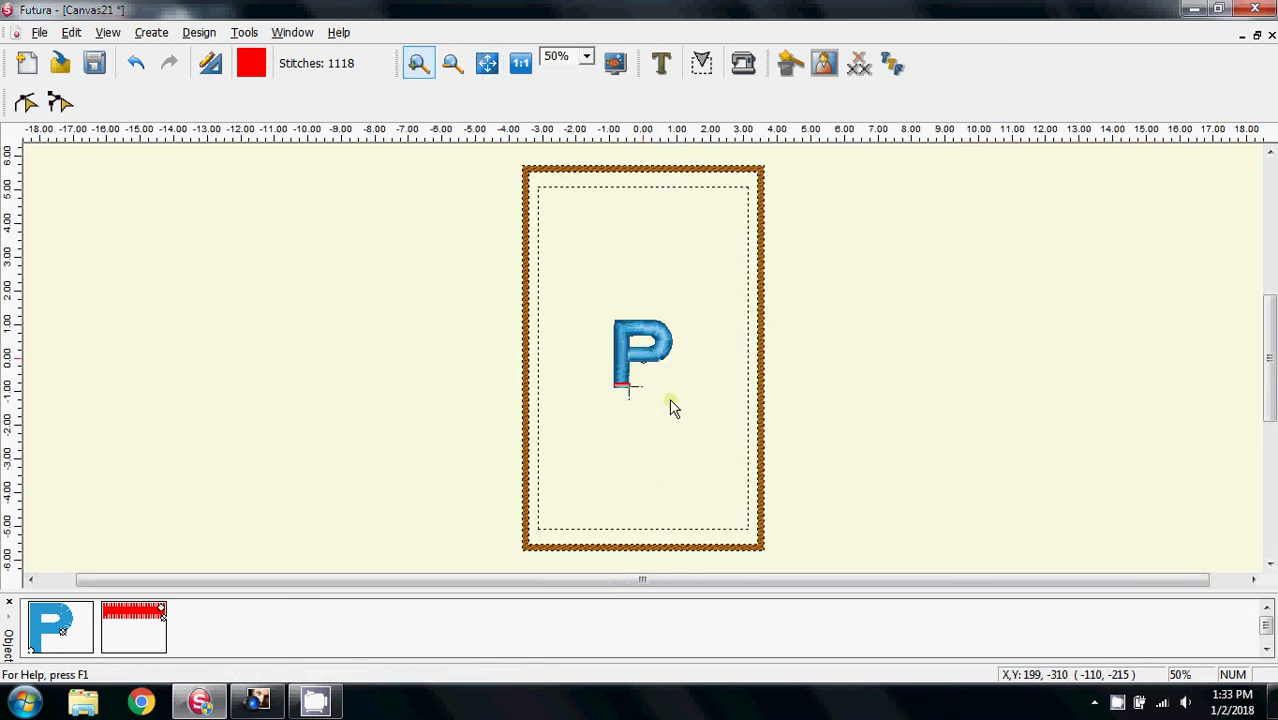
click(713, 429)
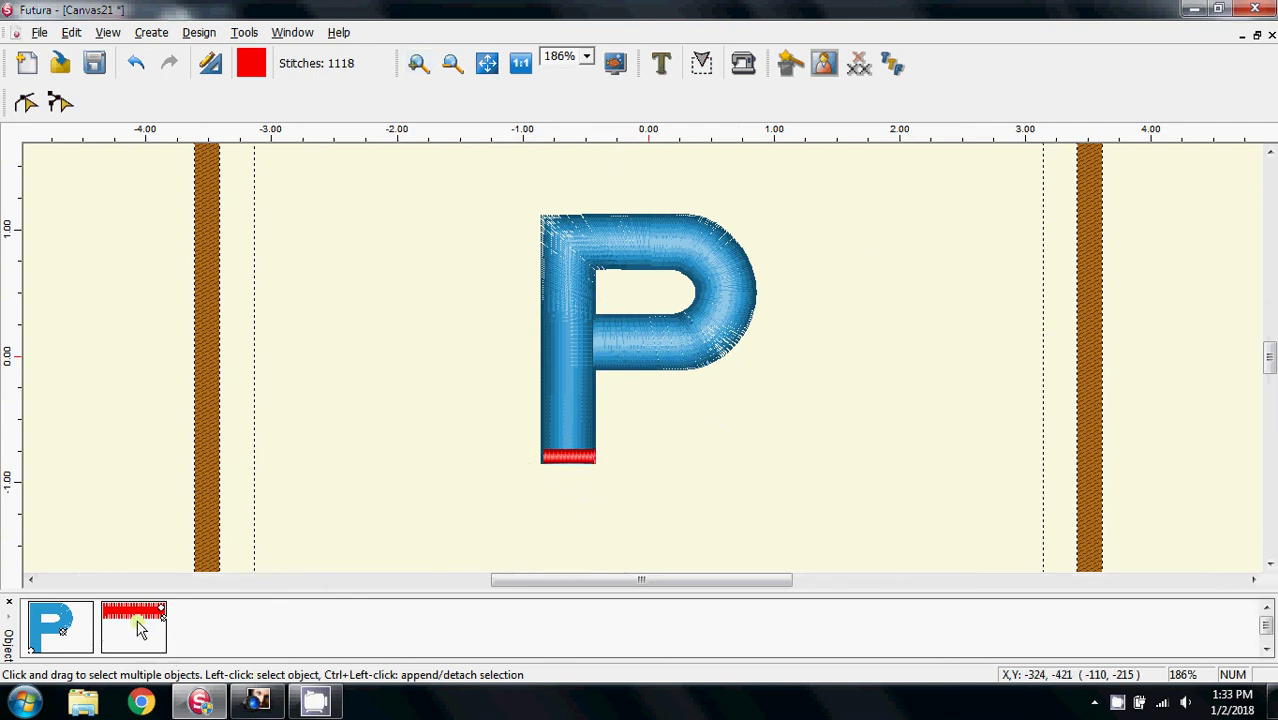
right_click(60, 627)
mouse_move(108, 633)
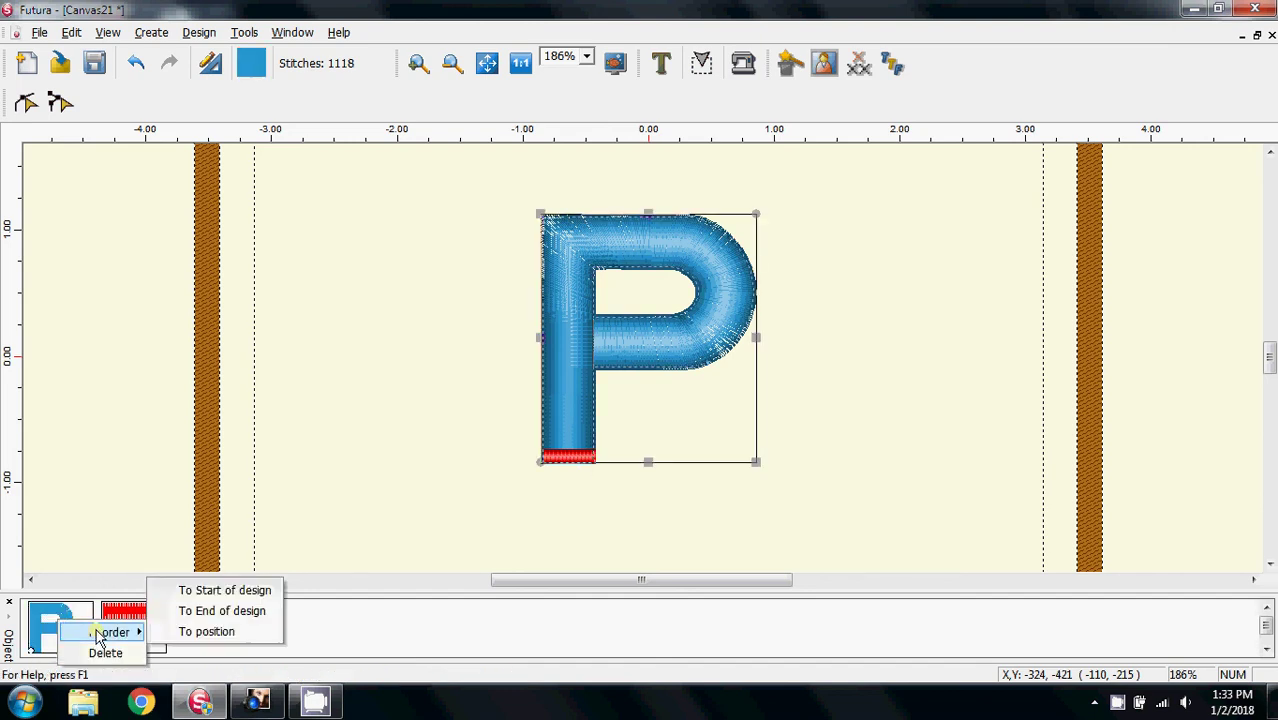
click(214, 609)
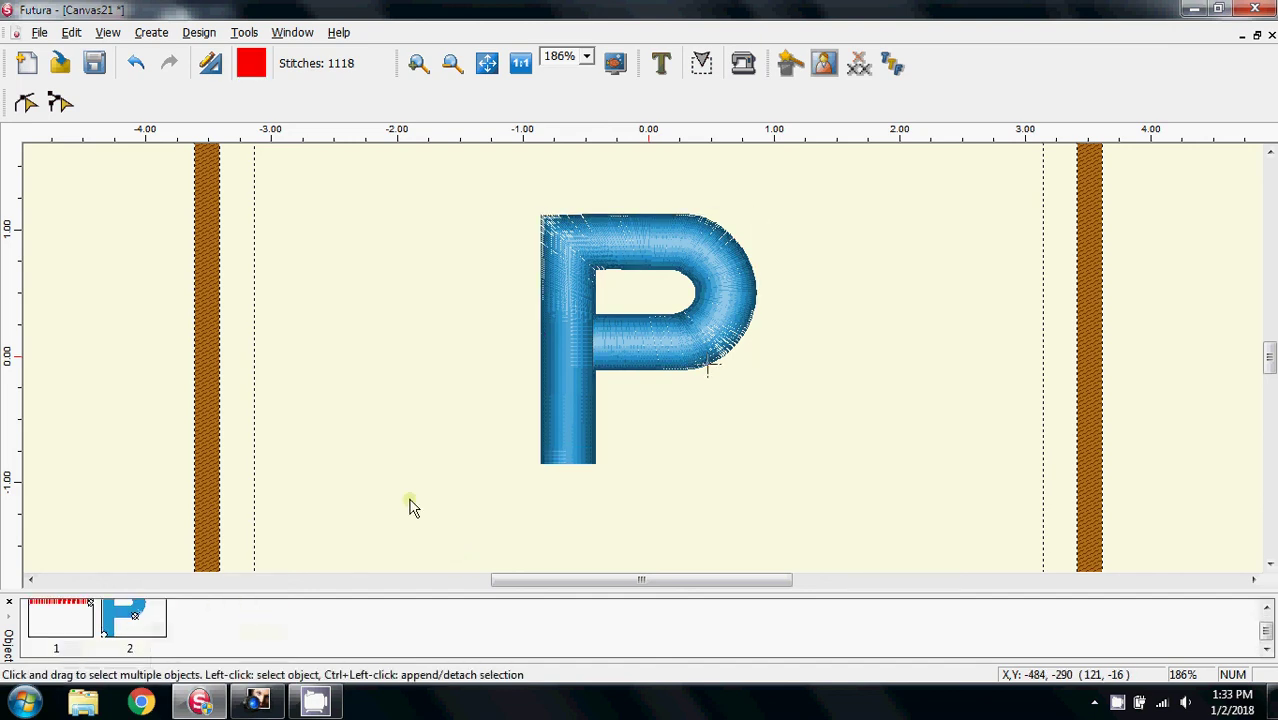
Step: Play the redraw simulation of the design to check the stitching order of the cap and the P, and close the redraw view
click(108, 32)
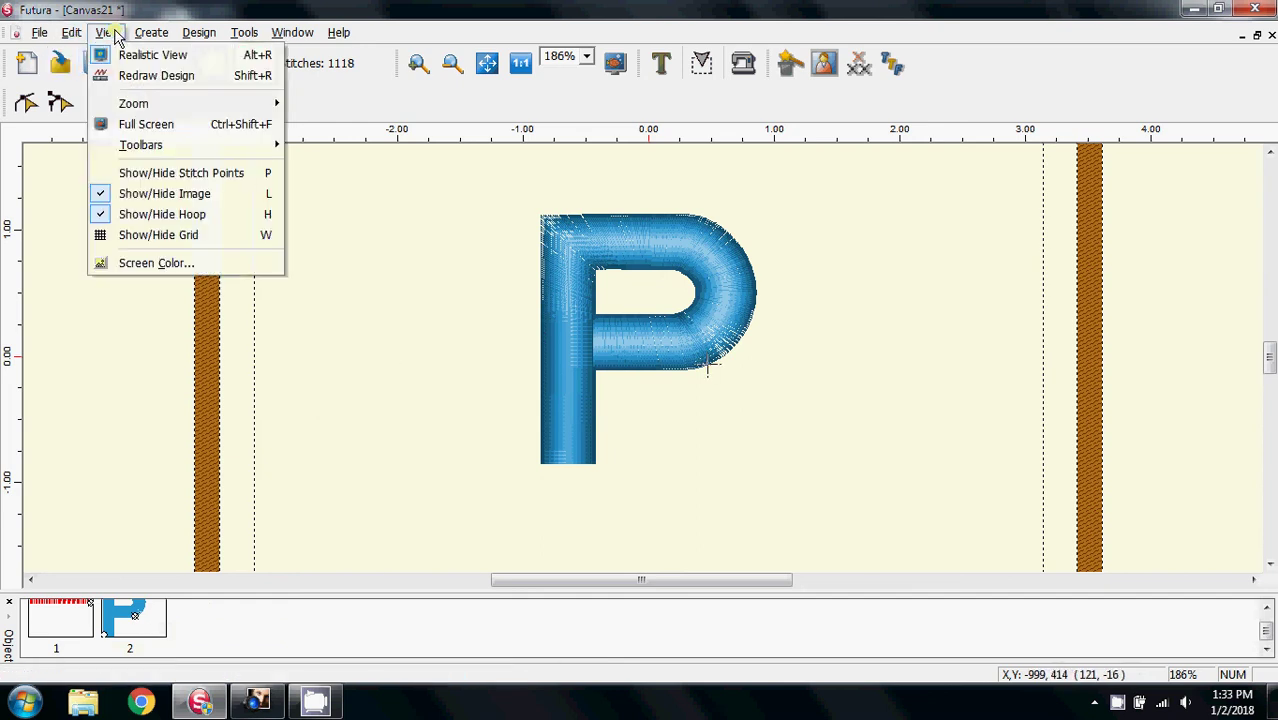
click(141, 76)
click(28, 143)
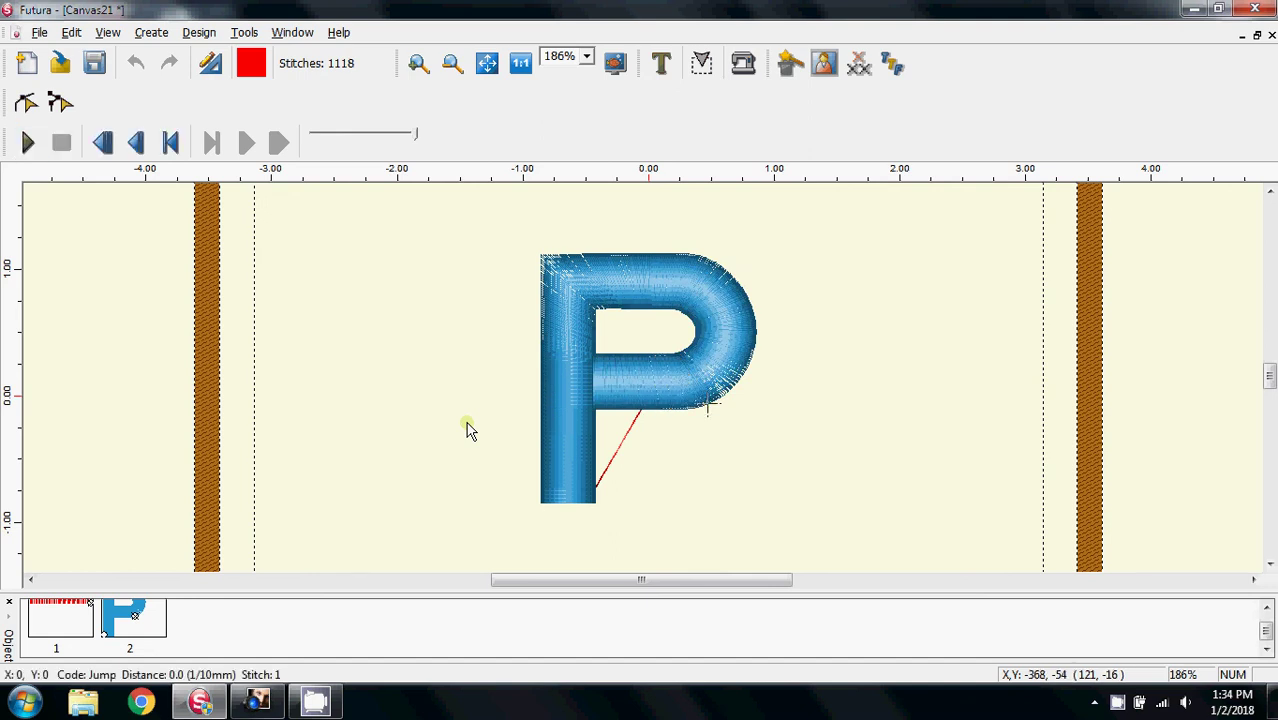
click(110, 34)
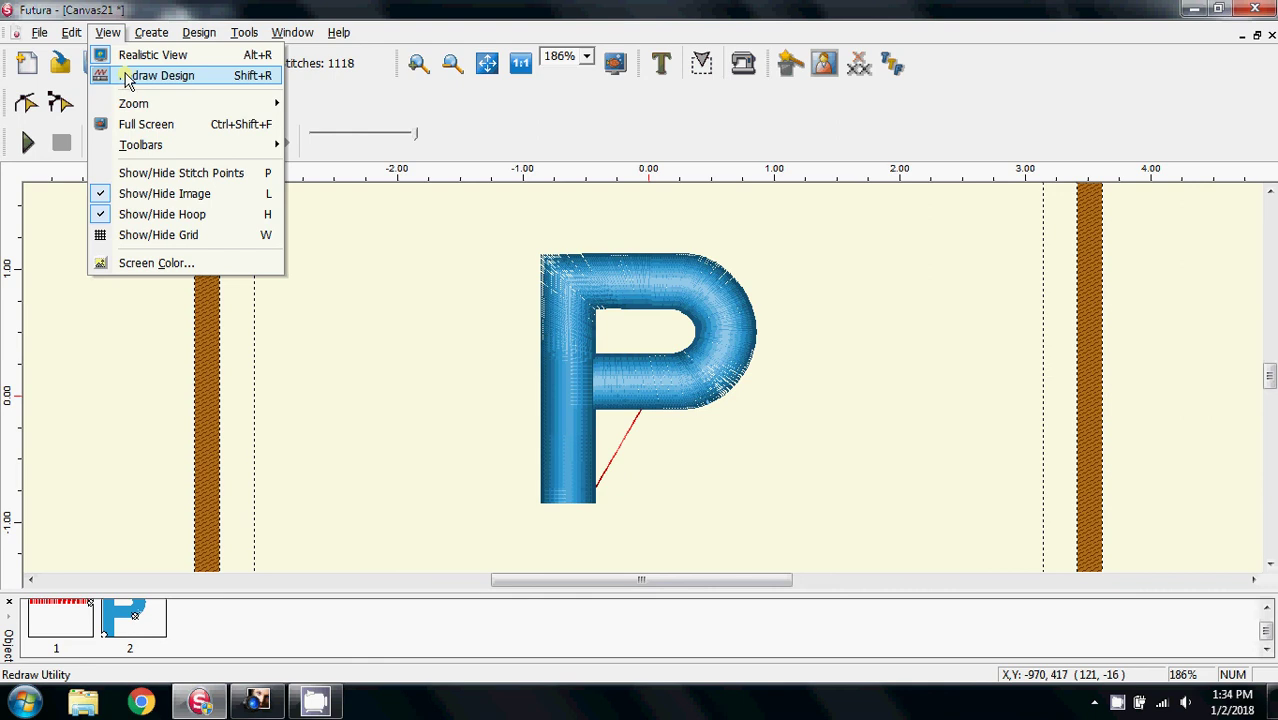
click(125, 77)
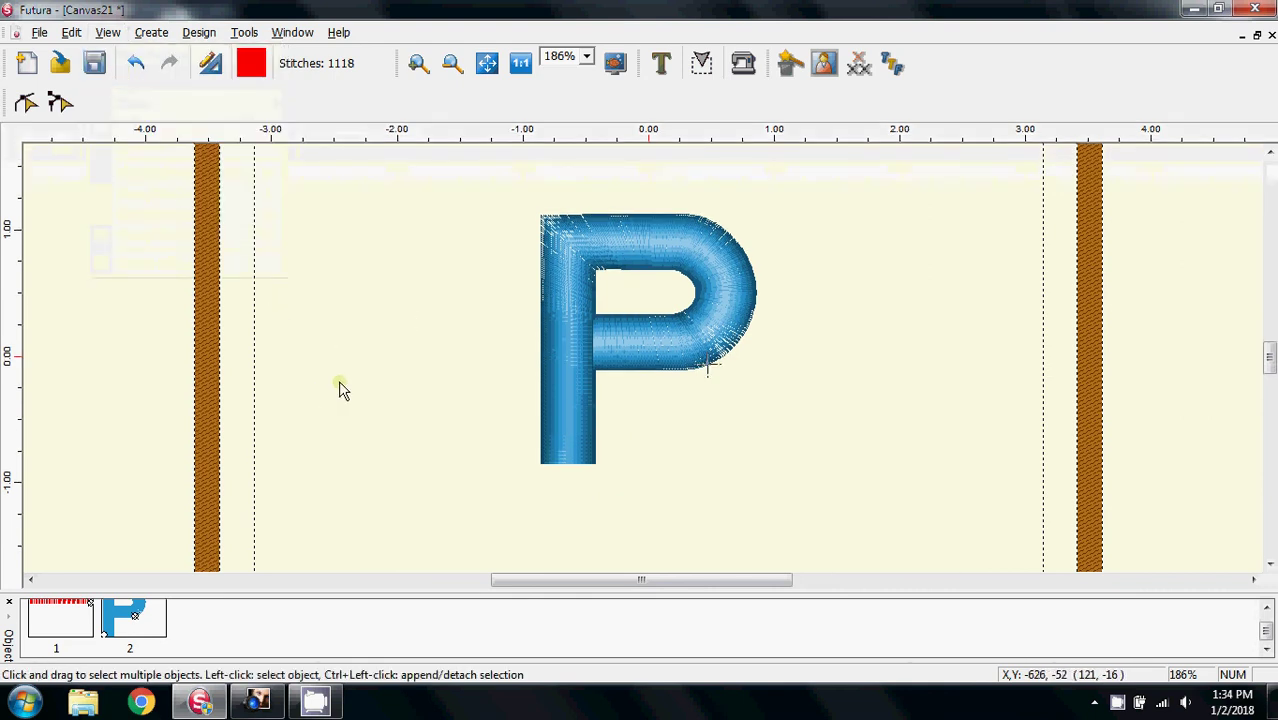